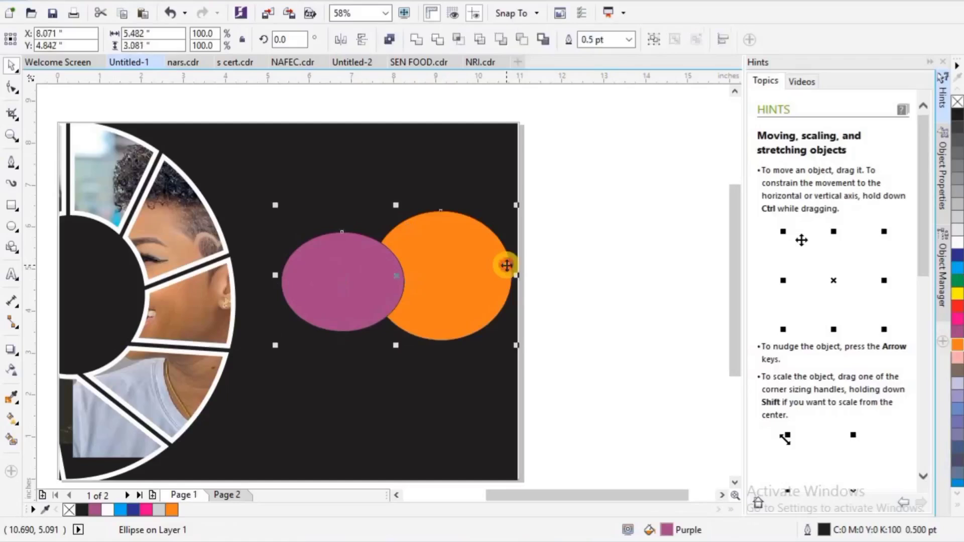
# Step: Try welding the purple and orange ellipses into a single shape, and undo the weld
pyautogui.click(419, 45)
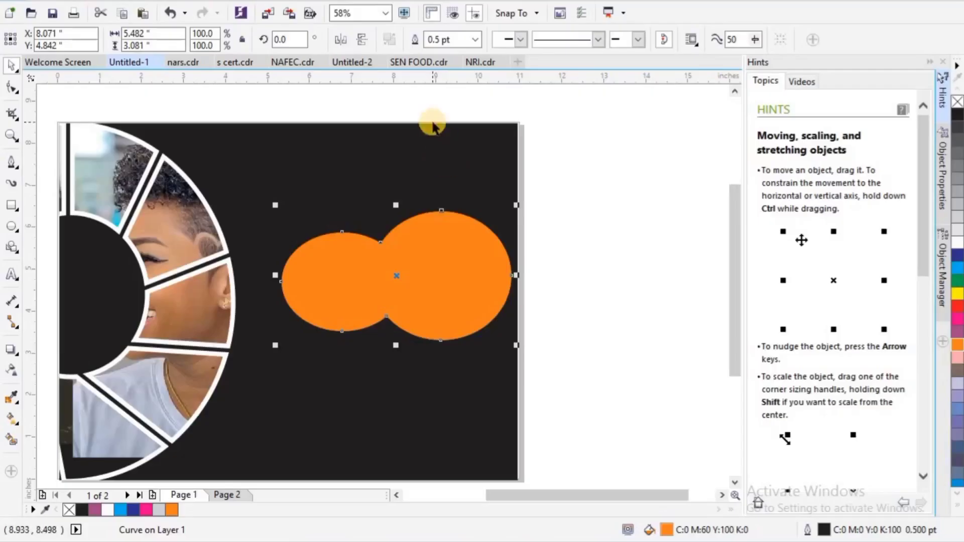
pyautogui.hotkey('ctrl', 'z')
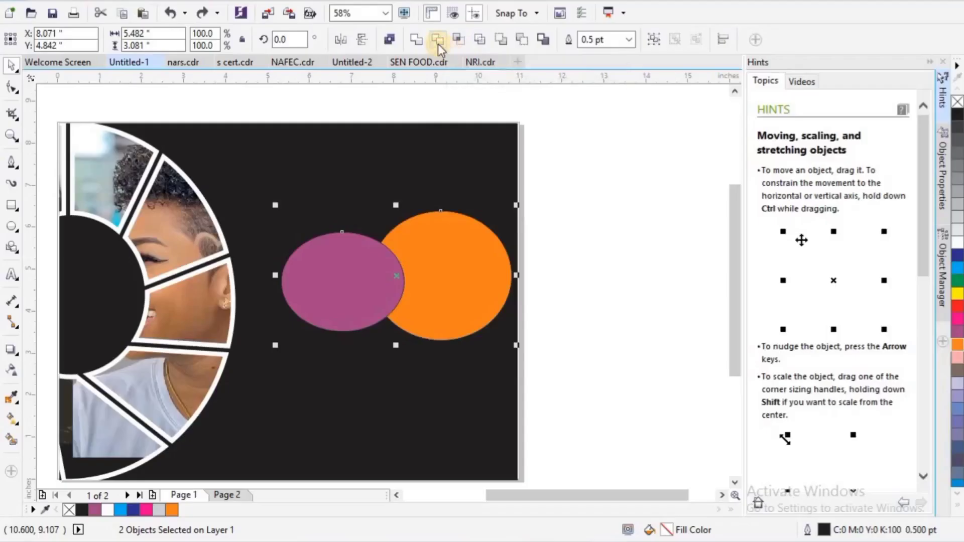
# Step: Try trimming the orange ellipse with the purple one, shifting the purple ellipse aside to expose the cut, and undo it
pyautogui.click(438, 43)
pyautogui.click(565, 245)
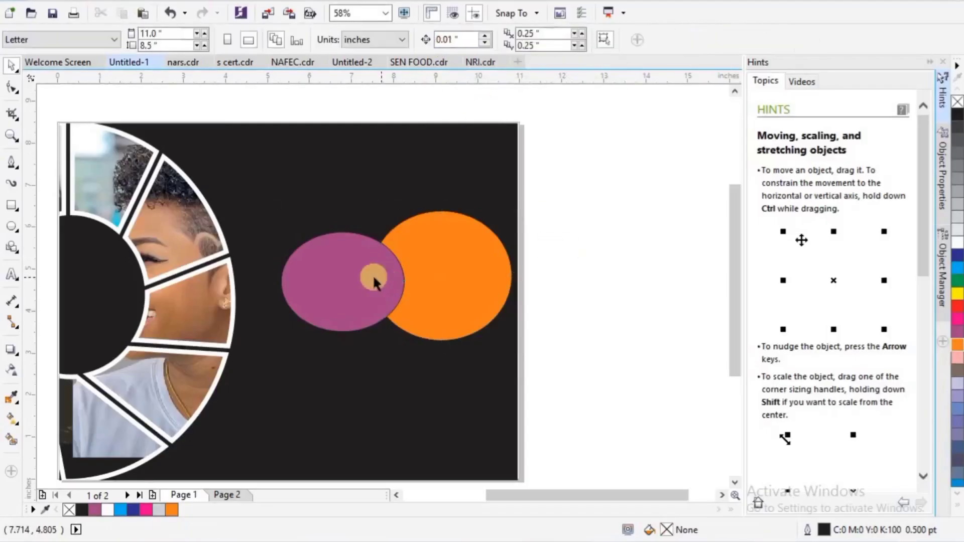
pyautogui.moveTo(363, 279); pyautogui.dragTo(343, 284)
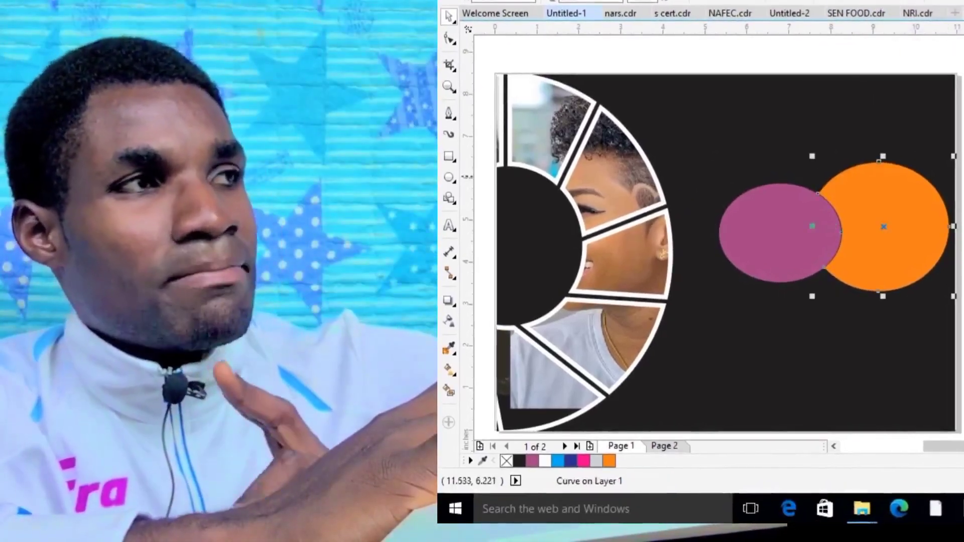
pyautogui.click(898, 45)
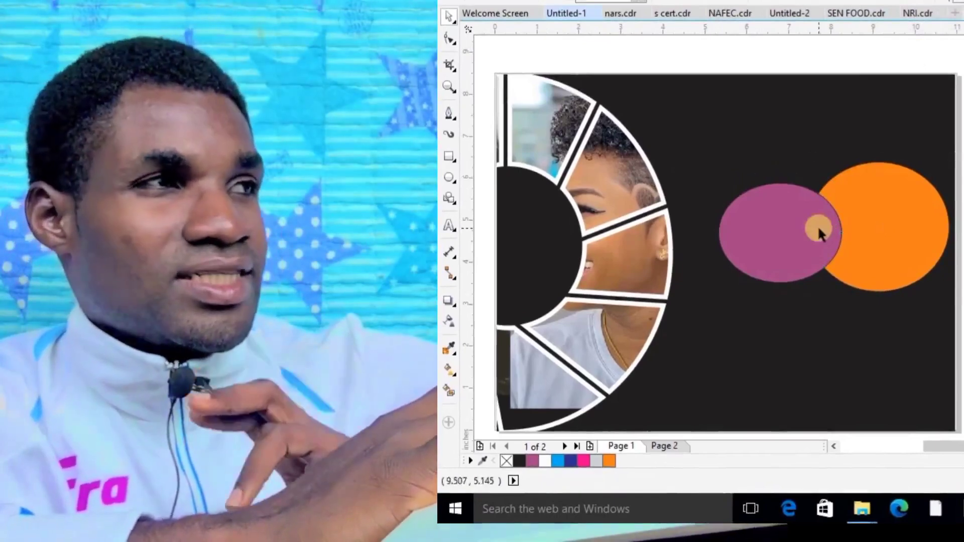
pyautogui.moveTo(800, 224); pyautogui.dragTo(779, 227)
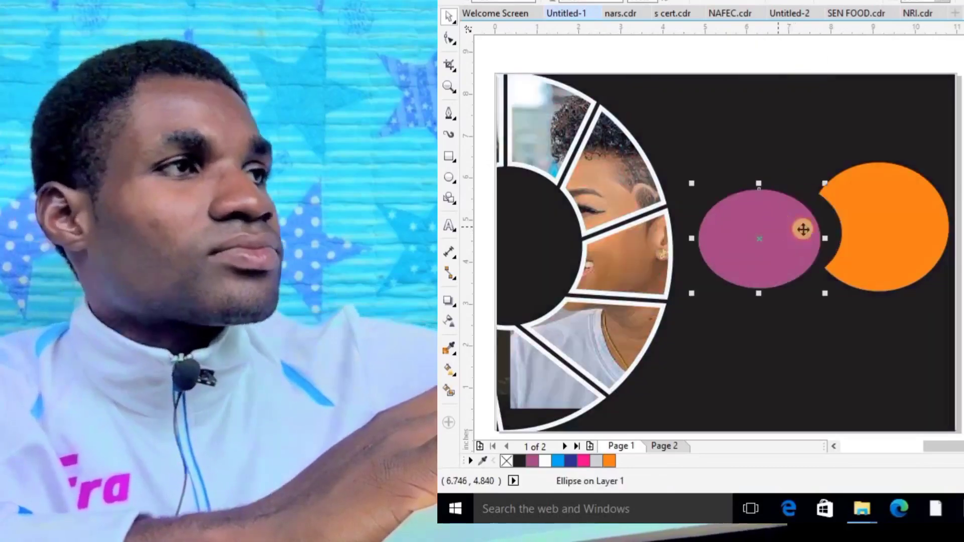
pyautogui.hotkey('ctrl', 'z')
pyautogui.hotkey('ctrl', 'z')
# Step: Intersect the orange and purple ellipses and move both ellipses and the lens-shaped overlap piece apart
pyautogui.moveTo(943, 146); pyautogui.dragTo(651, 331)
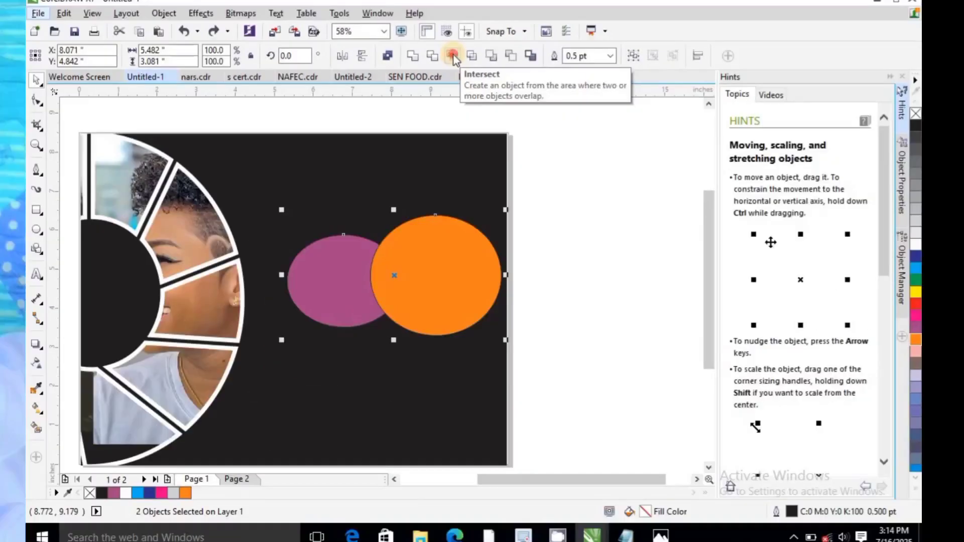
pyautogui.click(508, 126)
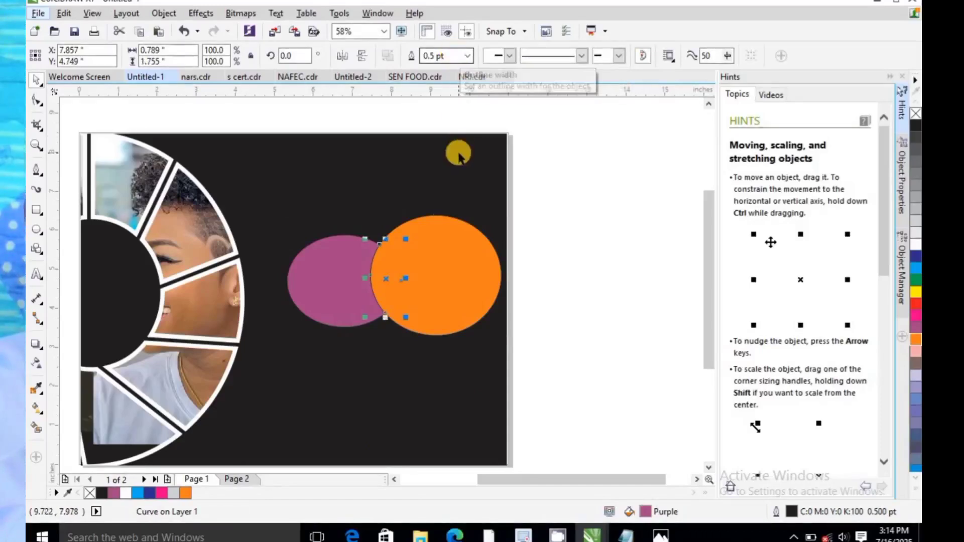
pyautogui.moveTo(446, 235); pyautogui.dragTo(471, 230)
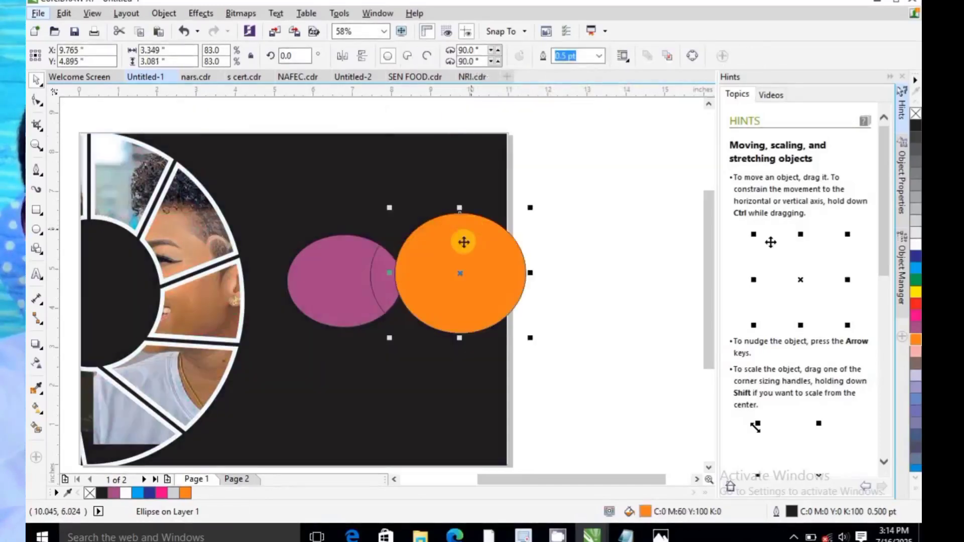
pyautogui.moveTo(448, 267); pyautogui.dragTo(470, 266)
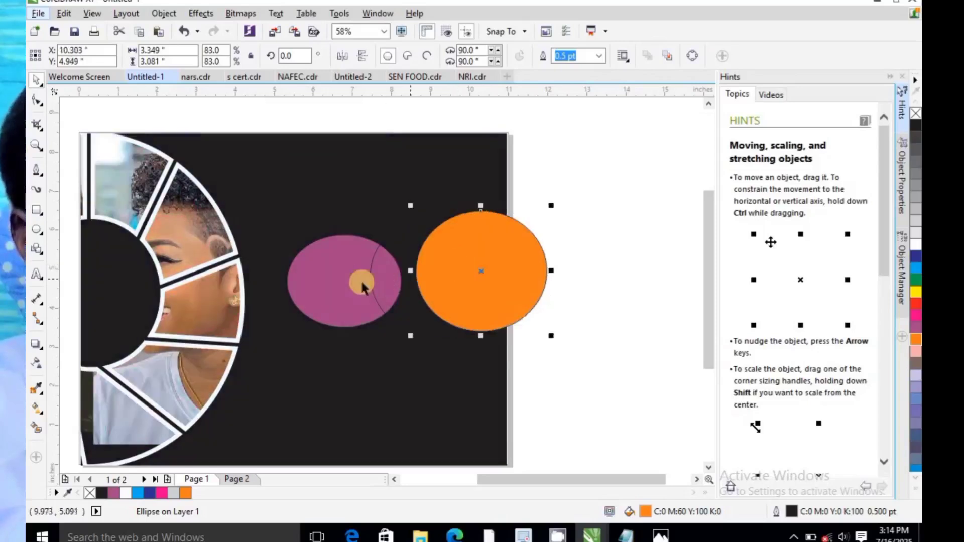
pyautogui.moveTo(359, 280); pyautogui.dragTo(342, 284)
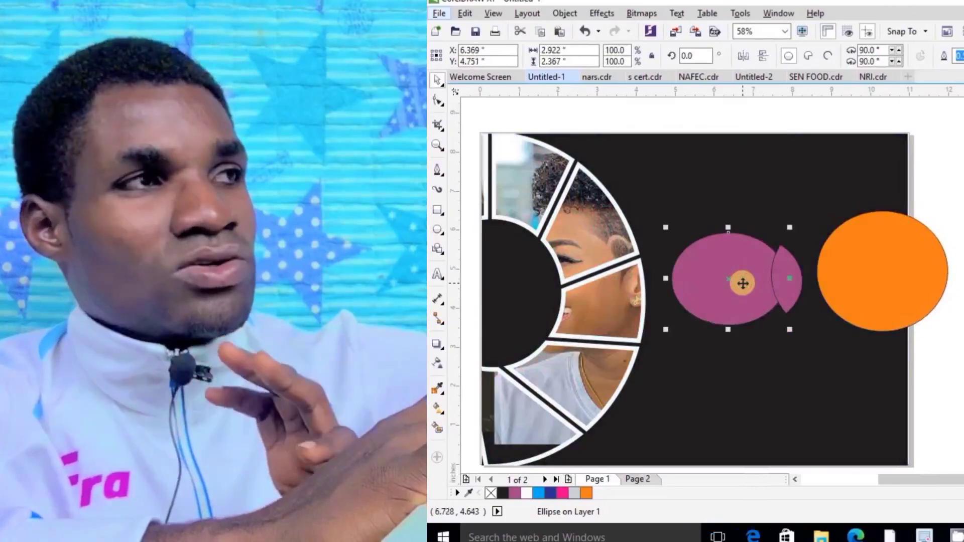
pyautogui.moveTo(743, 283); pyautogui.dragTo(684, 272)
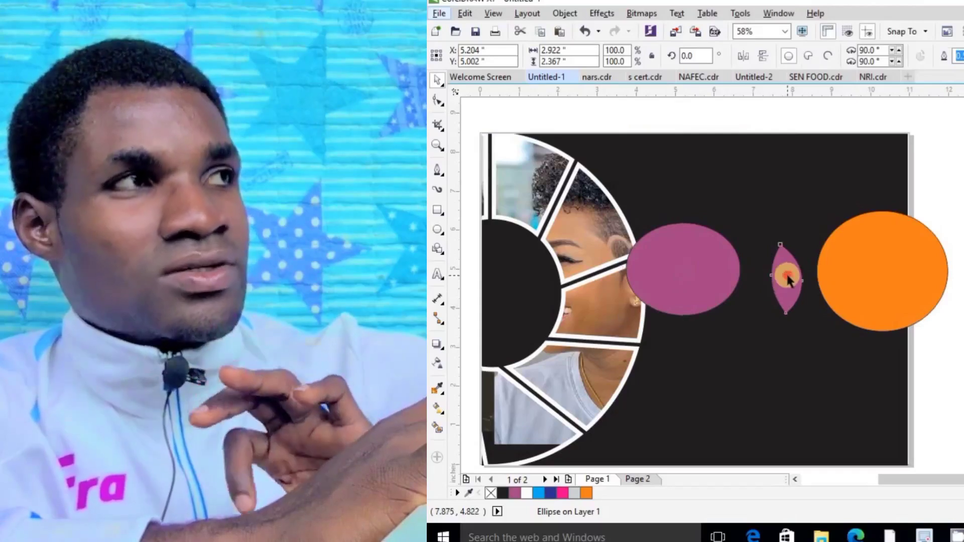
pyautogui.moveTo(787, 280)
pyautogui.mouseDown()
pyautogui.moveTo(777, 285)
pyautogui.moveTo(779, 269)
pyautogui.mouseUp()
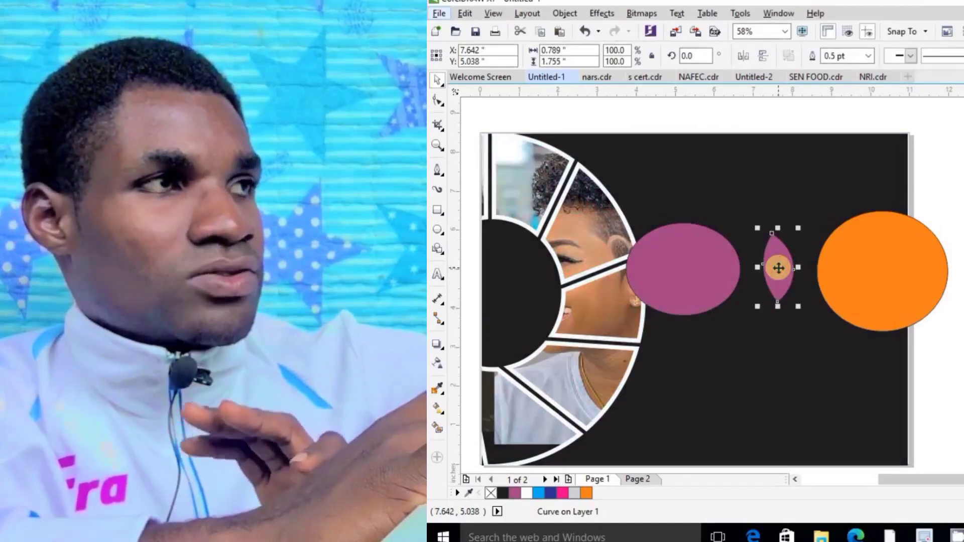
# Step: Undo the moves that separated the two ellipses and the overlap piece
pyautogui.hotkey('ctrl', 'z')
pyautogui.hotkey('ctrl', 'z')
pyautogui.hotkey('ctrl', 'z')
pyautogui.hotkey('ctrl', 'z')
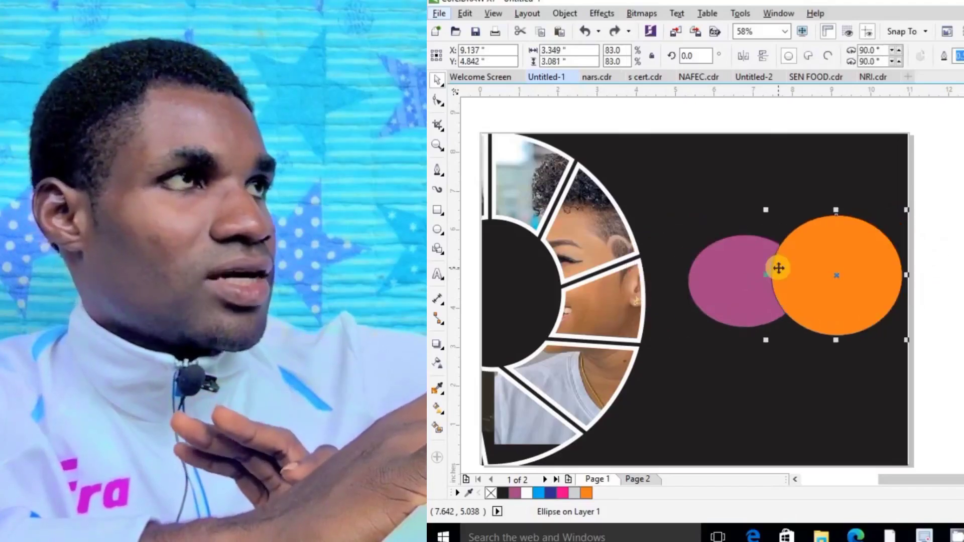
# Step: Give the overlapping ellipses and their overlap piece a white outline and remove their fill
pyautogui.moveTo(943, 179); pyautogui.dragTo(666, 360)
pyautogui.rightClick(524, 493)
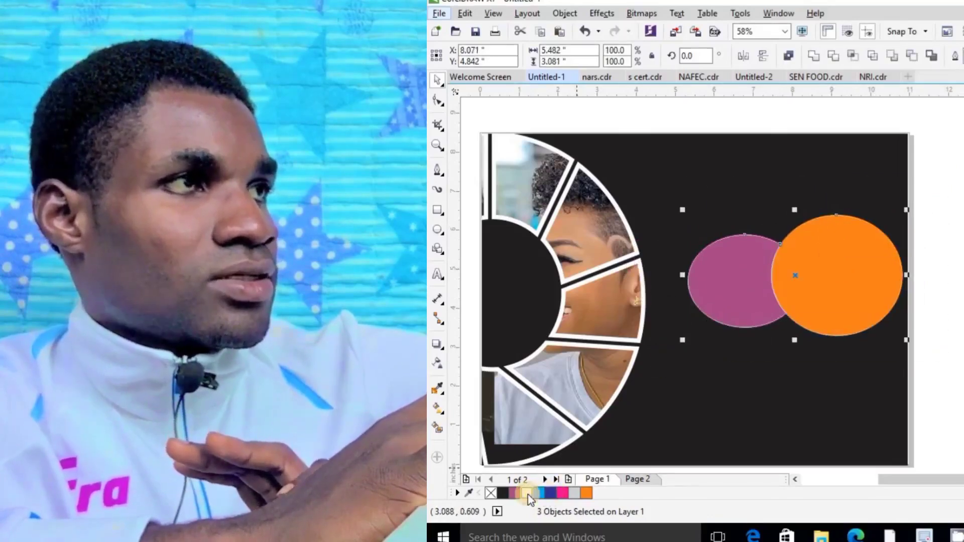
pyautogui.click(492, 494)
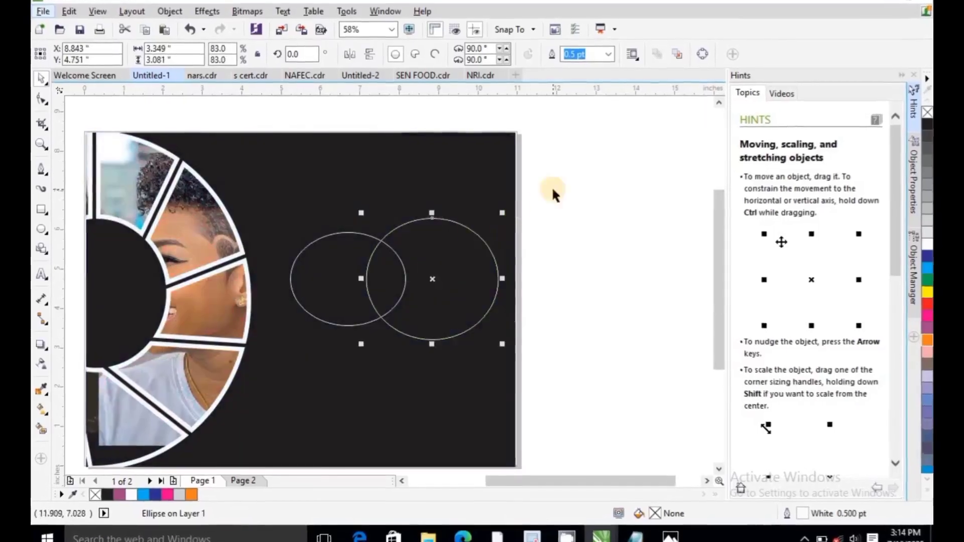
# Step: Intersect the two outlined ellipses, placing the overlap piece above them and moving the ellipses apart
pyautogui.keyDown('shift'); pyautogui.click(411, 337); pyautogui.keyUp('shift')
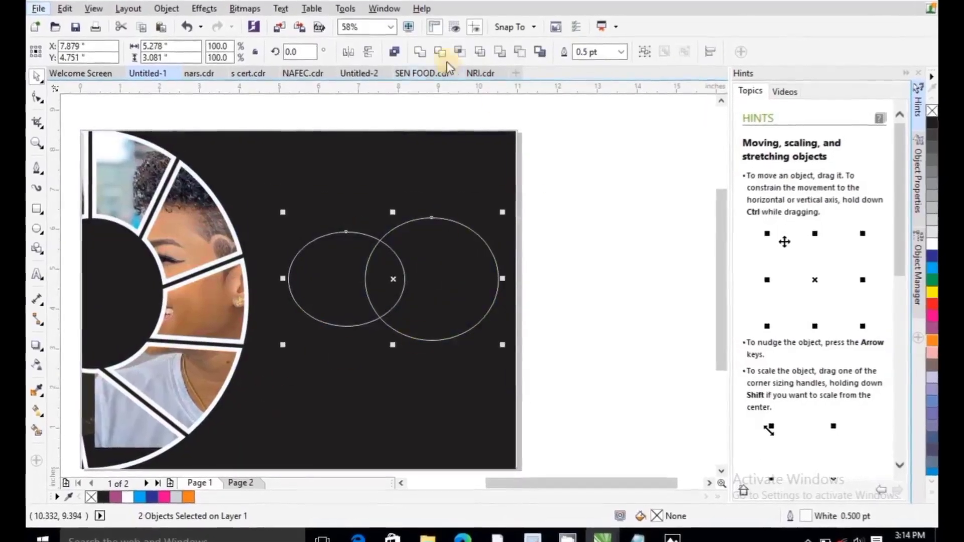
pyautogui.click(458, 50)
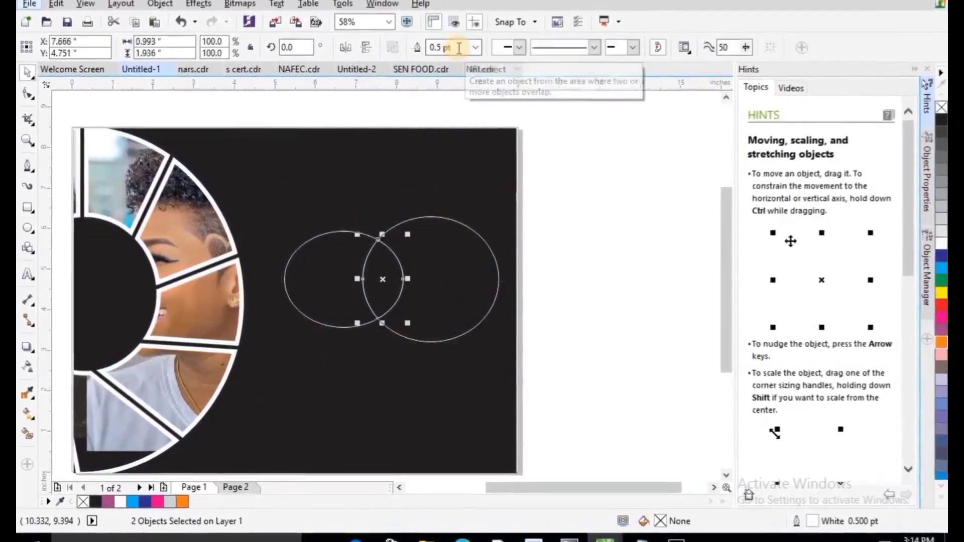
pyautogui.moveTo(384, 280); pyautogui.dragTo(362, 194)
pyautogui.moveTo(313, 303); pyautogui.dragTo(288, 305)
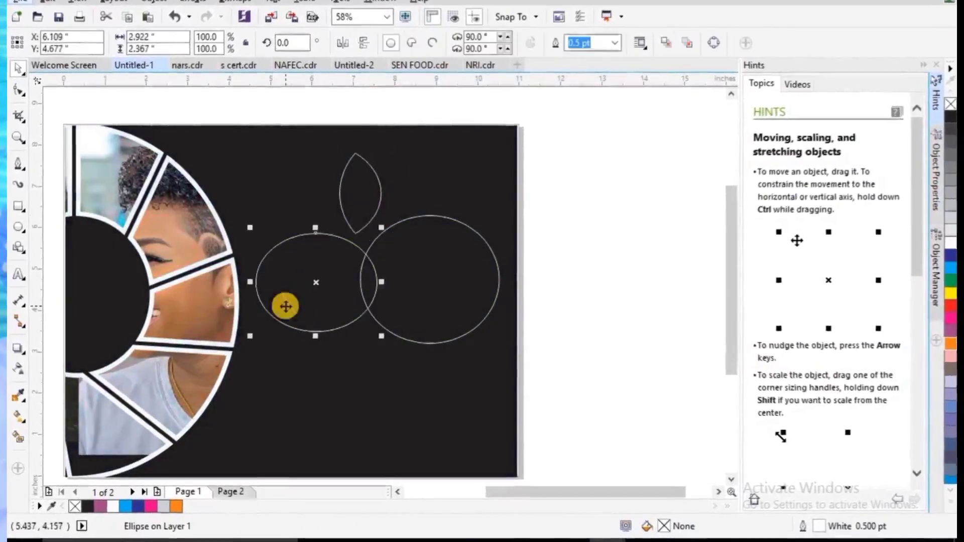
pyautogui.moveTo(432, 281); pyautogui.dragTo(497, 283)
pyautogui.moveTo(329, 273); pyautogui.dragTo(313, 286)
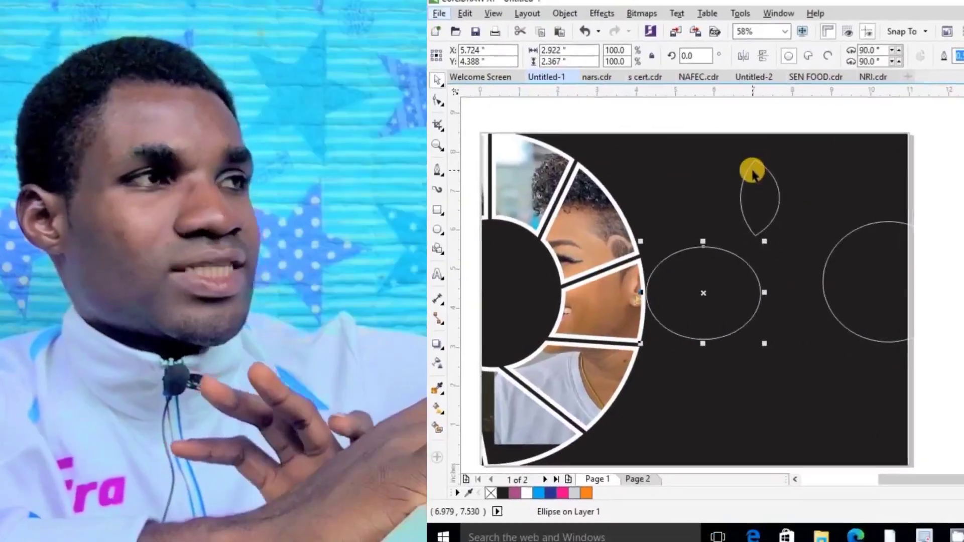
# Step: Undo the moves and the intersection of the two outlined ellipses
pyautogui.hotkey('ctrl', 'z')
pyautogui.hotkey('ctrl', 'z')
pyautogui.hotkey('ctrl', 'z')
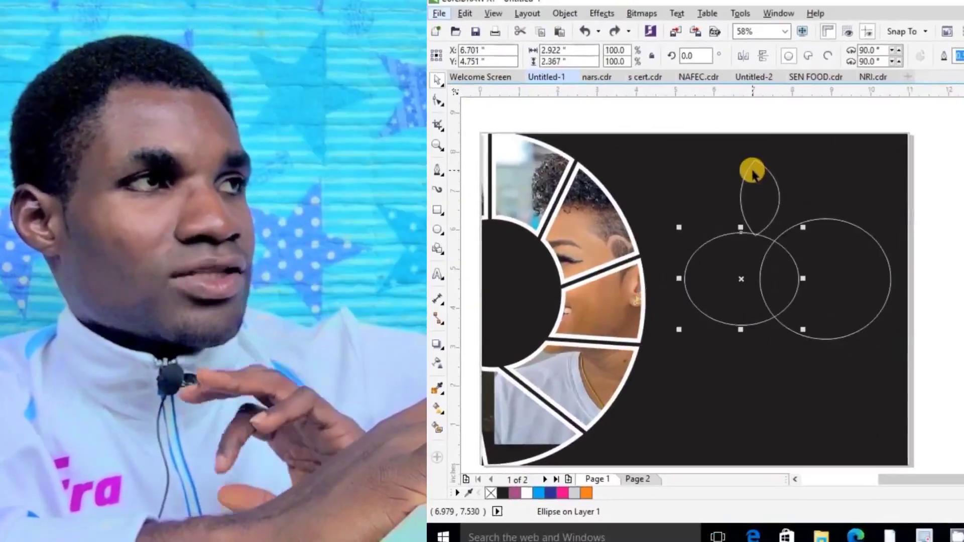
pyautogui.hotkey('ctrl', 'z')
pyautogui.hotkey('ctrl', 'z')
pyautogui.hotkey('ctrl', 'z')
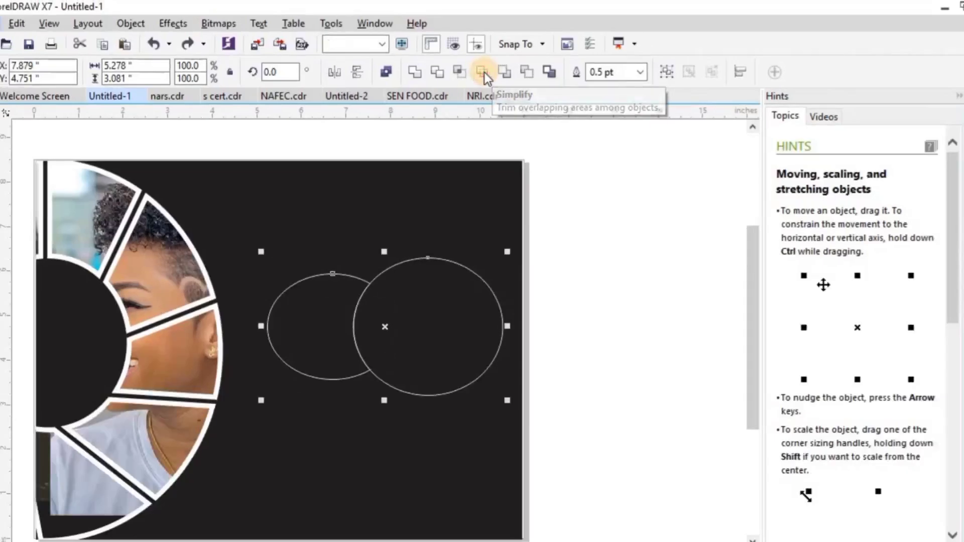
# Step: Simplify the two outlined ellipses and move the large ellipse and the cut small one apart
pyautogui.click(484, 72)
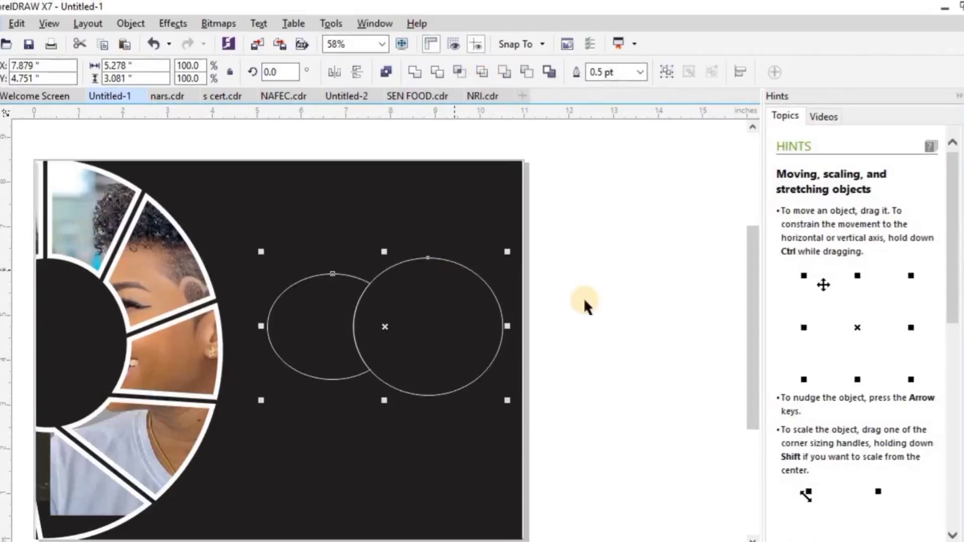
pyautogui.click(595, 305)
pyautogui.click(475, 300)
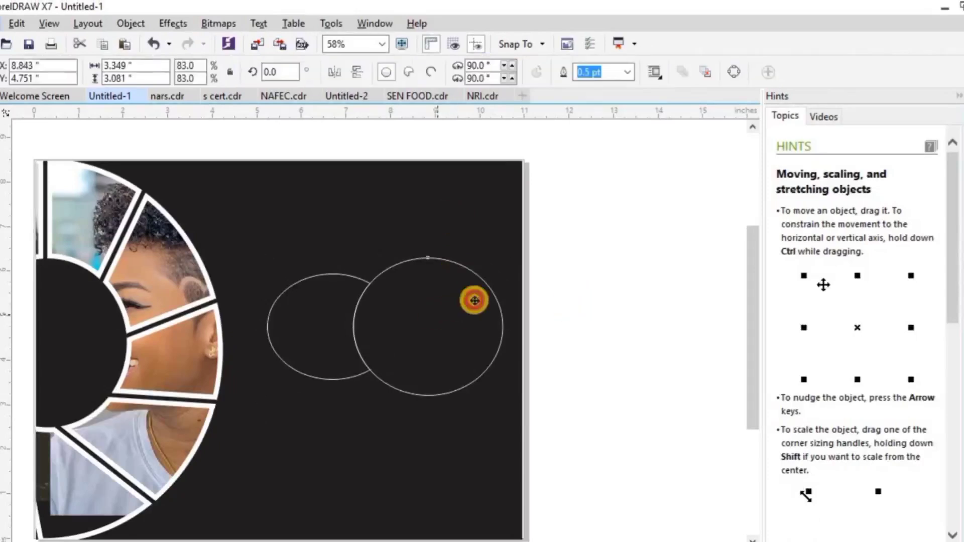
pyautogui.moveTo(437, 315); pyautogui.dragTo(475, 299)
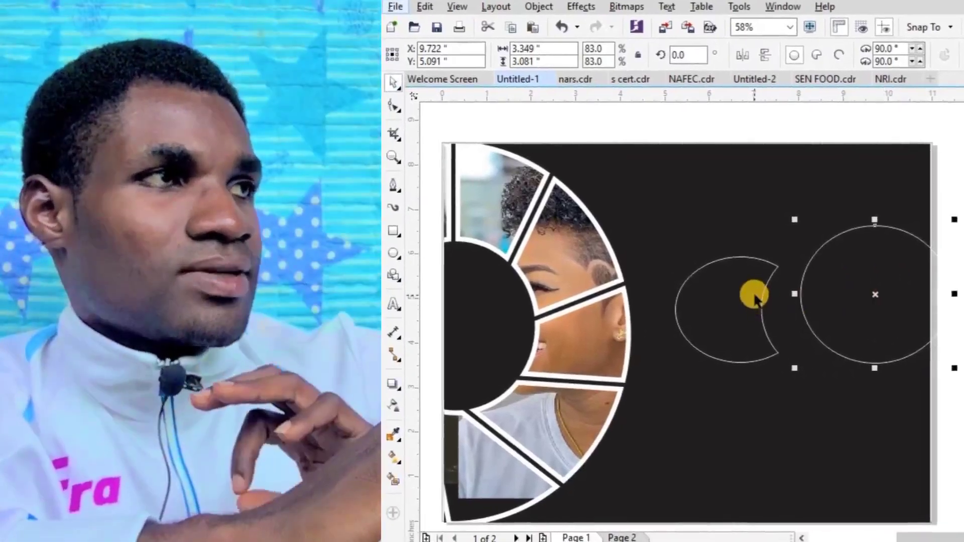
pyautogui.moveTo(755, 296); pyautogui.dragTo(730, 288)
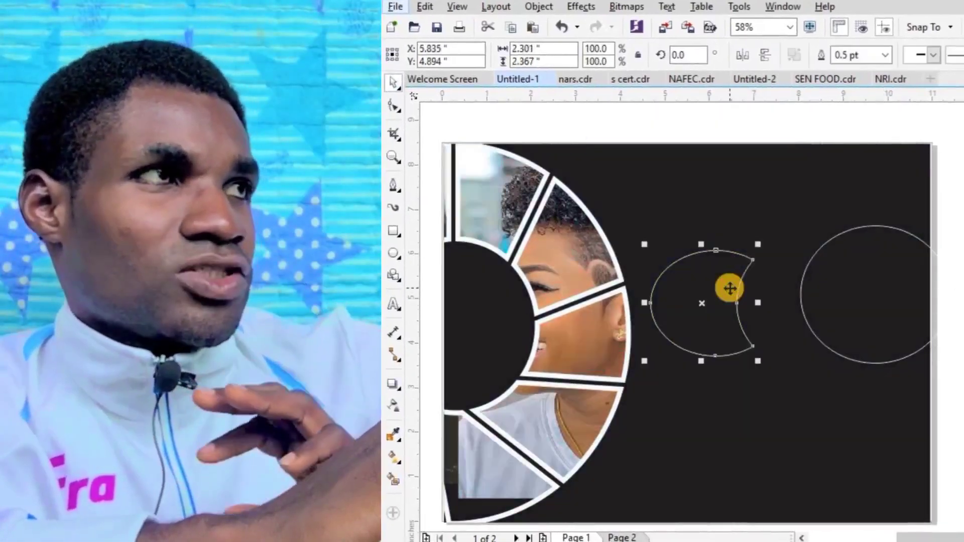
# Step: Undo the moves and the Simplify operation on the two outlined ellipses
pyautogui.hotkey('ctrl', 'z')
pyautogui.hotkey('ctrl', 'z')
pyautogui.moveTo(919, 214); pyautogui.dragTo(617, 402)
pyautogui.click(720, 447)
pyautogui.click(735, 250)
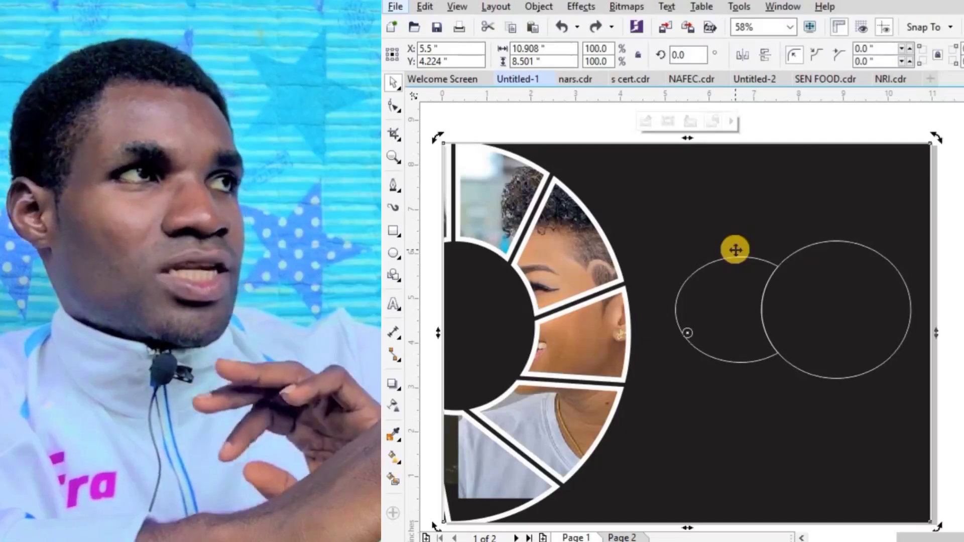
pyautogui.hotkey('ctrl', 'z')
# Step: Fill the small ellipse with pink and the large ellipse with orange
pyautogui.click(746, 308)
pyautogui.click(497, 541)
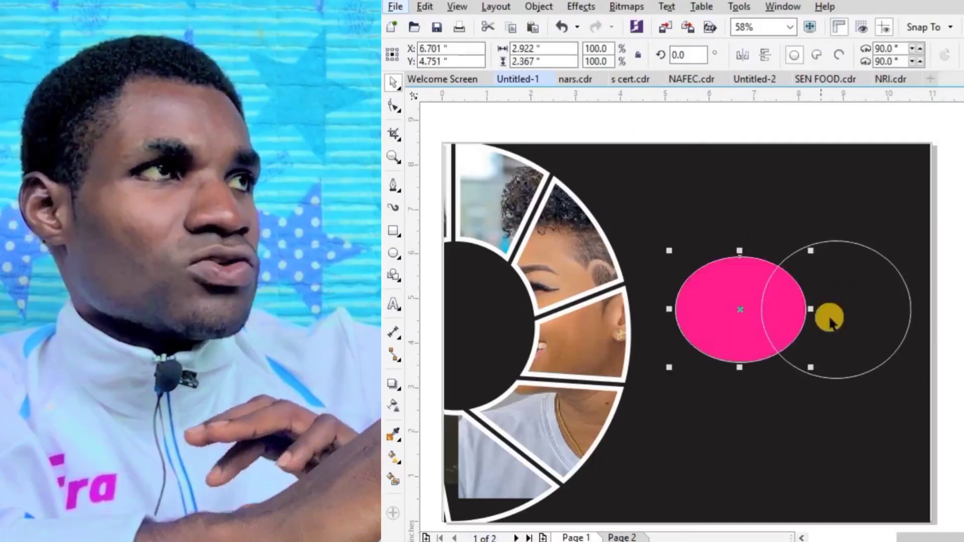
pyautogui.click(829, 319)
pyautogui.click(559, 541)
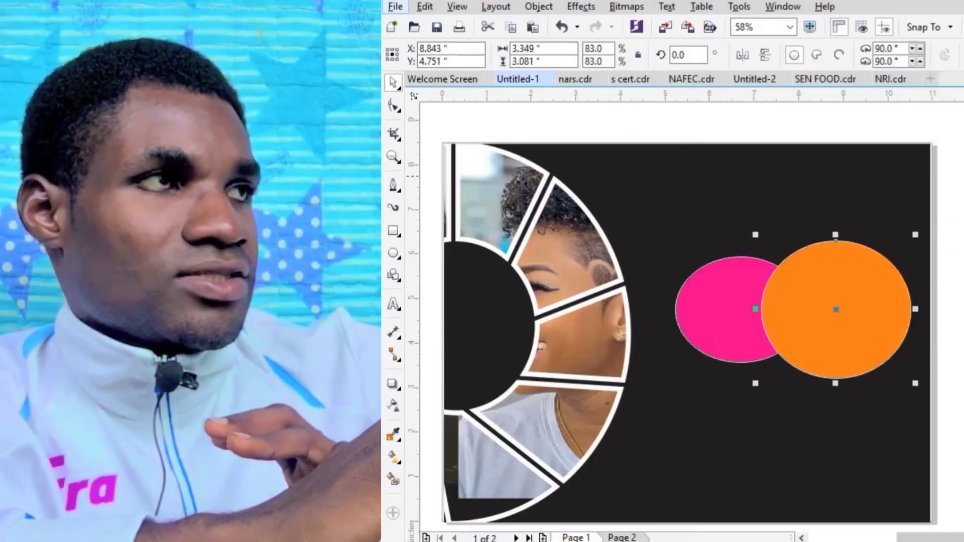
# Step: Try Simplify on the pink and orange ellipses with the orange one in front, move it away, and undo back to the filled ellipses
pyautogui.keyDown('shift'); pyautogui.click(753, 251); pyautogui.keyUp('shift')
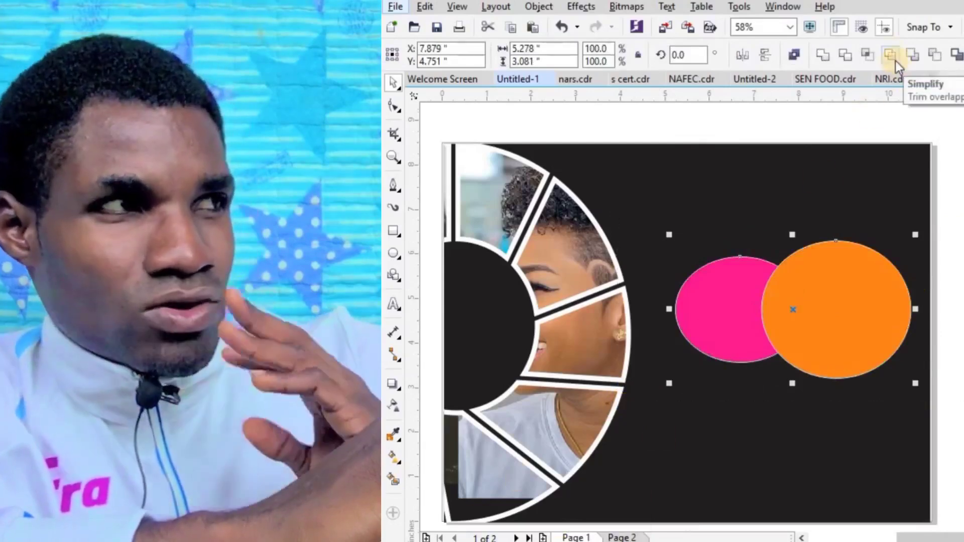
pyautogui.click(889, 55)
pyautogui.moveTo(827, 309); pyautogui.dragTo(890, 302)
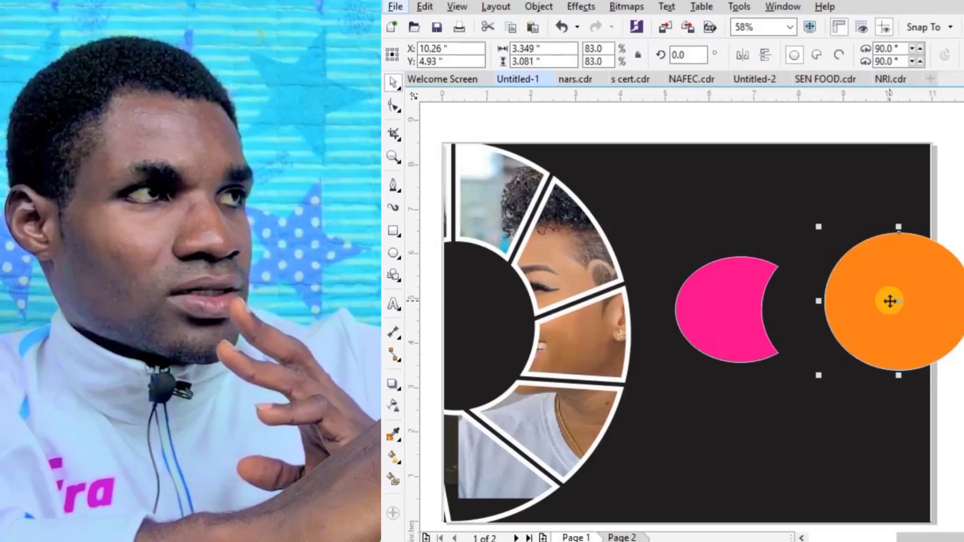
pyautogui.hotkey('ctrl', 'z')
pyautogui.hotkey('ctrl', 'z')
pyautogui.hotkey('ctrl', 'z')
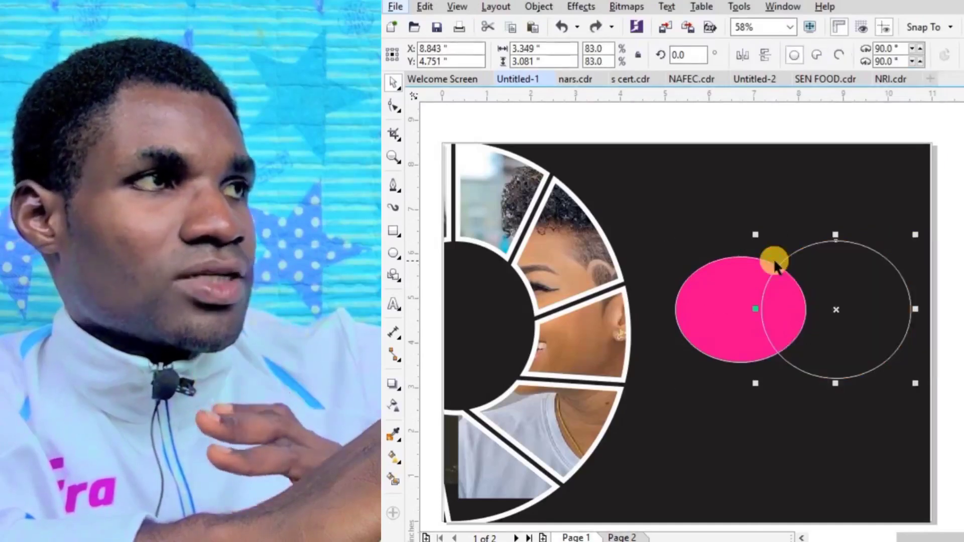
pyautogui.hotkey('ctrl', 'shift', 'z')
# Step: Bring the pink ellipse in front of the orange ellipse
pyautogui.click(752, 300)
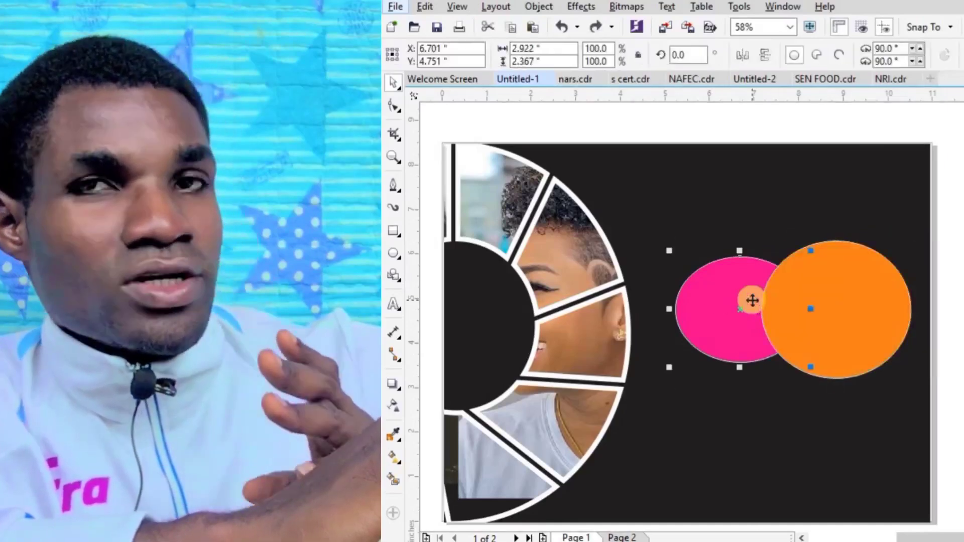
pyautogui.hotkey('shift', 'pageup')
# Step: Try Simplify on both ellipses with the pink one in front, shift the pink ellipse aside, and undo both changes
pyautogui.moveTo(955, 211); pyautogui.dragTo(648, 408)
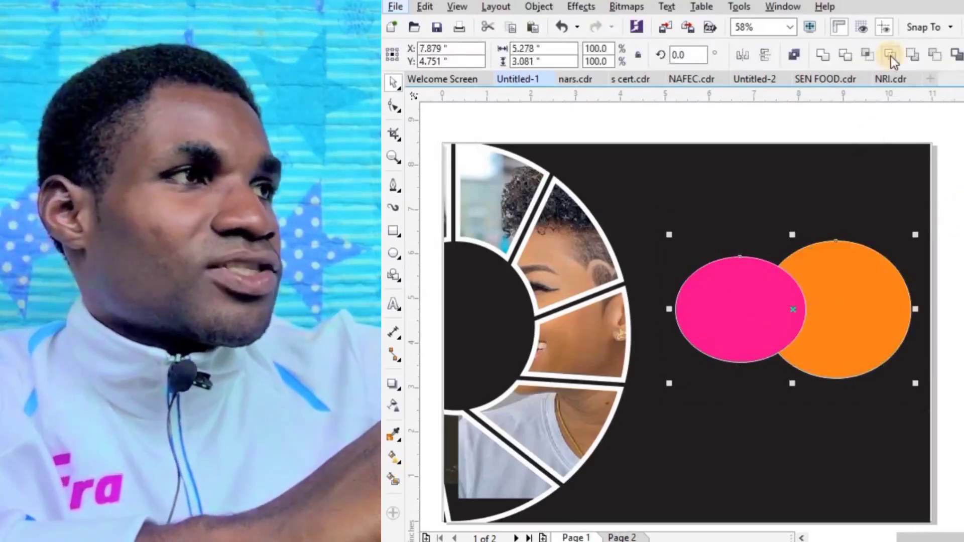
pyautogui.click(890, 58)
pyautogui.moveTo(762, 309); pyautogui.dragTo(732, 305)
pyautogui.hotkey('ctrl', 'z')
pyautogui.hotkey('ctrl', 'z')
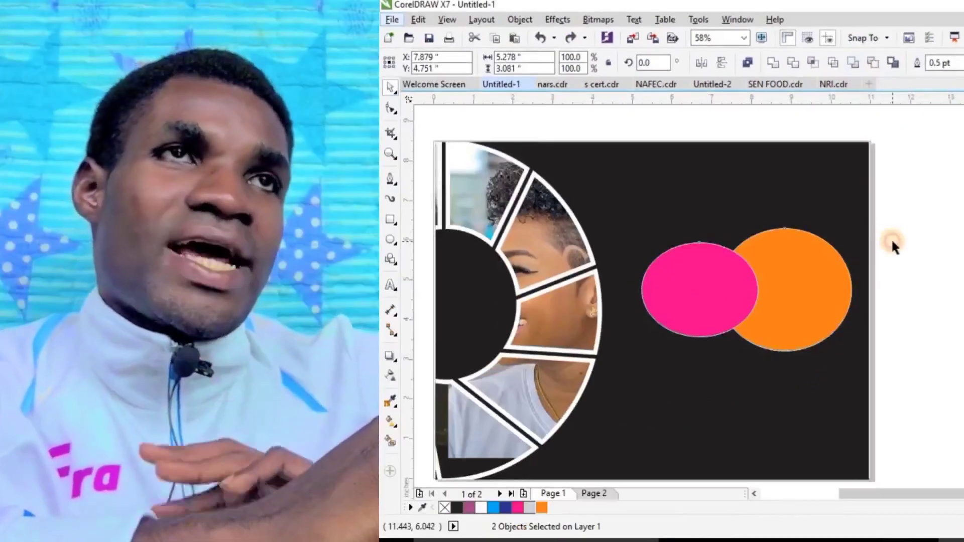
# Step: Nudge the pink ellipse, try Front minus back on both ellipses with the pink one in front, and undo the operation
pyautogui.click(893, 245)
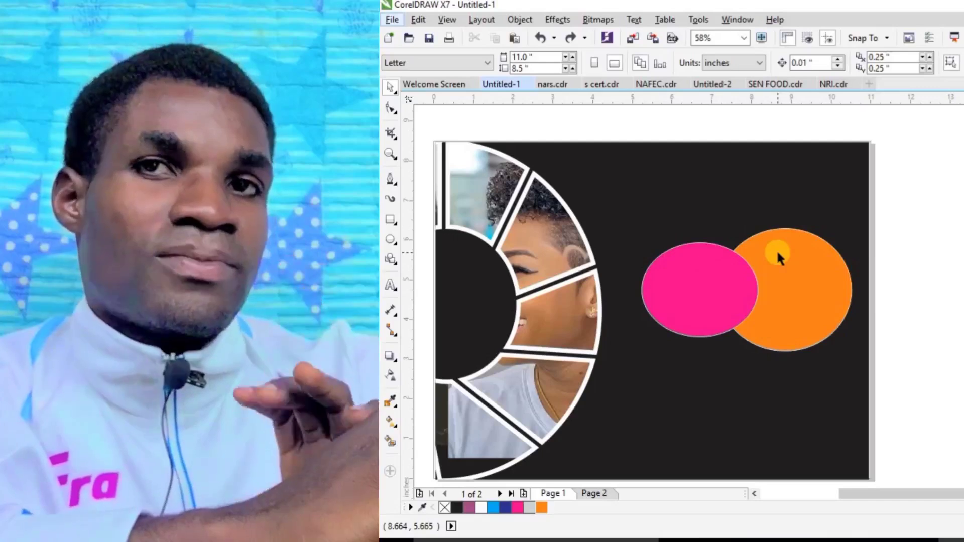
pyautogui.moveTo(694, 301)
pyautogui.mouseDown()
pyautogui.moveTo(645, 300)
pyautogui.moveTo(701, 304)
pyautogui.mouseUp()
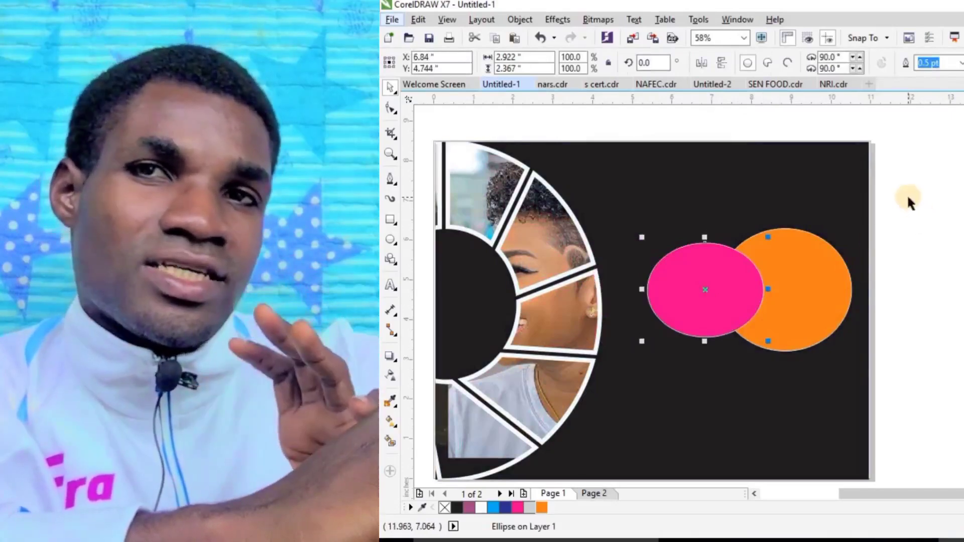
pyautogui.moveTo(908, 197); pyautogui.dragTo(592, 369)
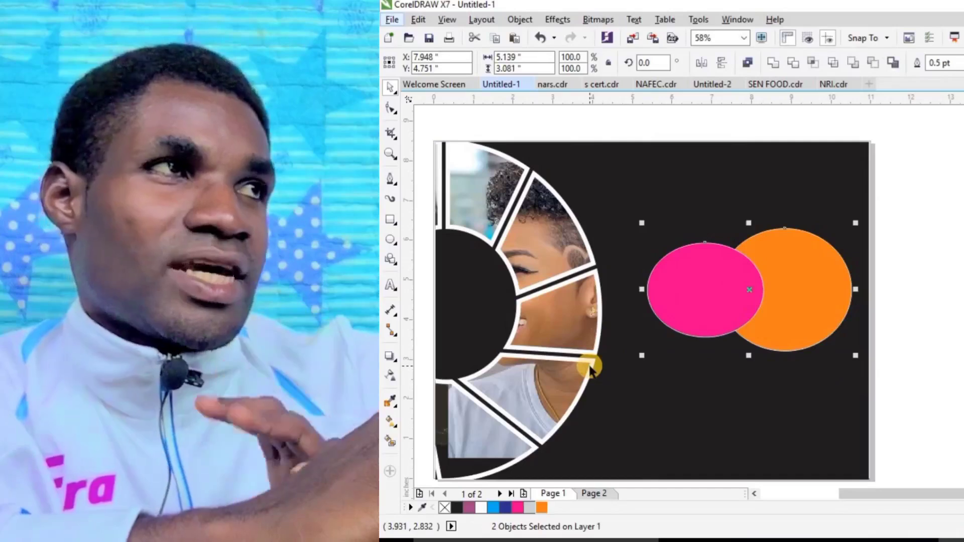
pyautogui.click(853, 62)
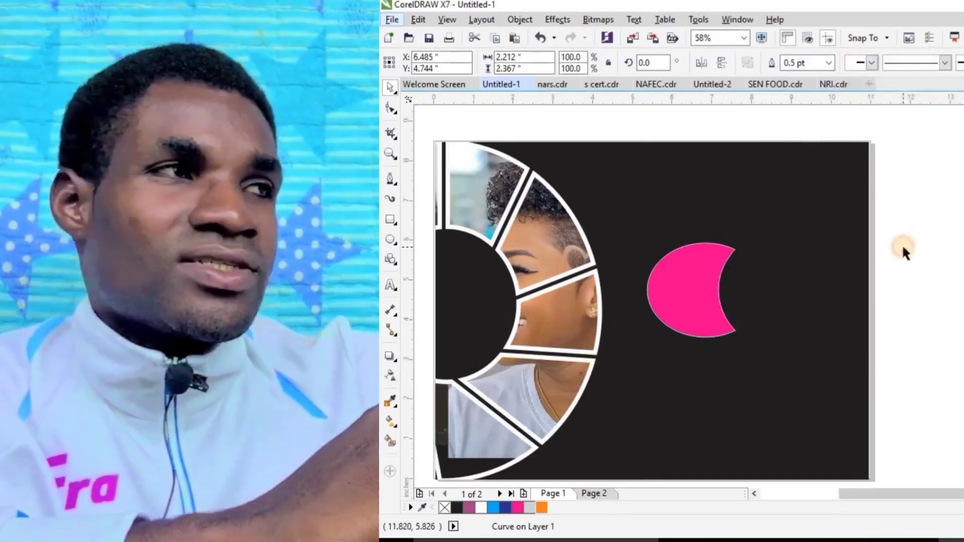
pyautogui.click(902, 250)
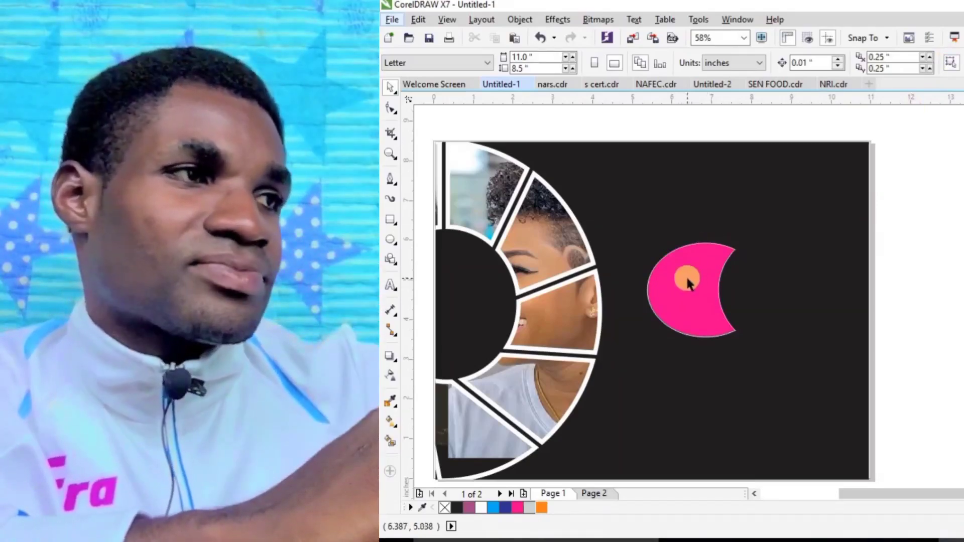
pyautogui.hotkey('ctrl', 'z')
# Step: Bring the orange ellipse to the front, try Front minus back on both ellipses, and undo the operation
pyautogui.click(824, 279)
pyautogui.hotkey('shift', 'pageup')
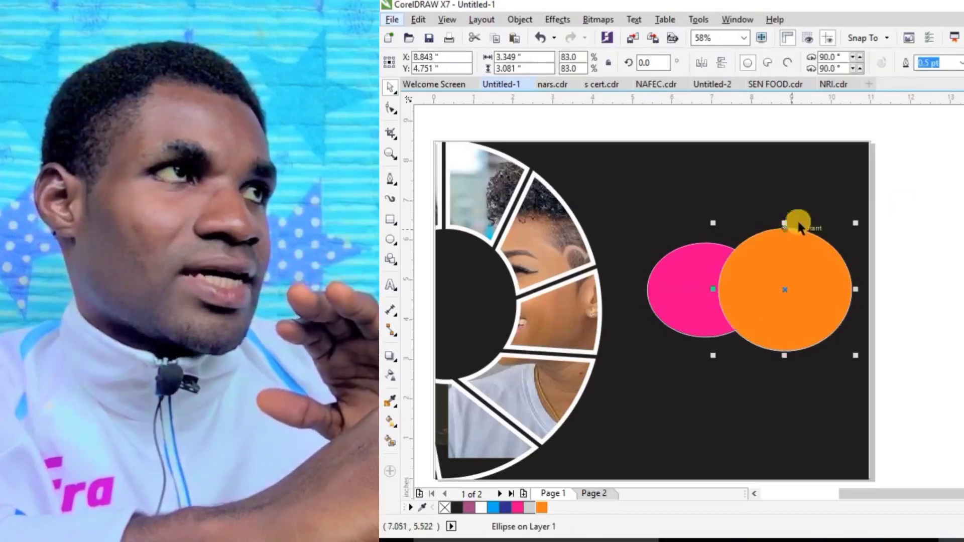
pyautogui.moveTo(927, 203); pyautogui.dragTo(624, 400)
pyautogui.click(855, 62)
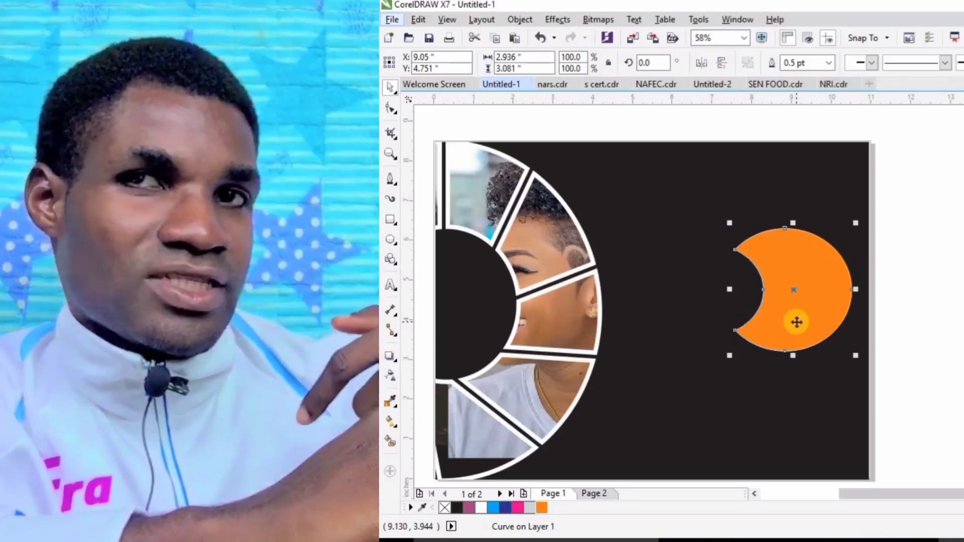
pyautogui.hotkey('ctrl', 'z')
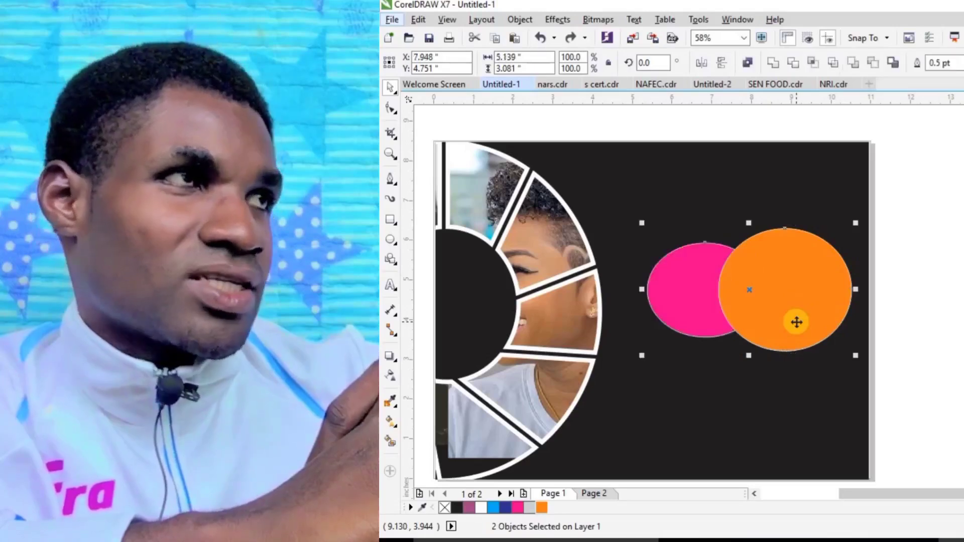
# Step: Nudge the orange ellipse, try Back minus front on both ellipses with the orange one in front, and undo the operation
pyautogui.click(899, 309)
pyautogui.moveTo(784, 290)
pyautogui.mouseDown()
pyautogui.moveTo(837, 282)
pyautogui.moveTo(789, 288)
pyautogui.mouseUp()
pyautogui.moveTo(899, 200); pyautogui.dragTo(619, 388)
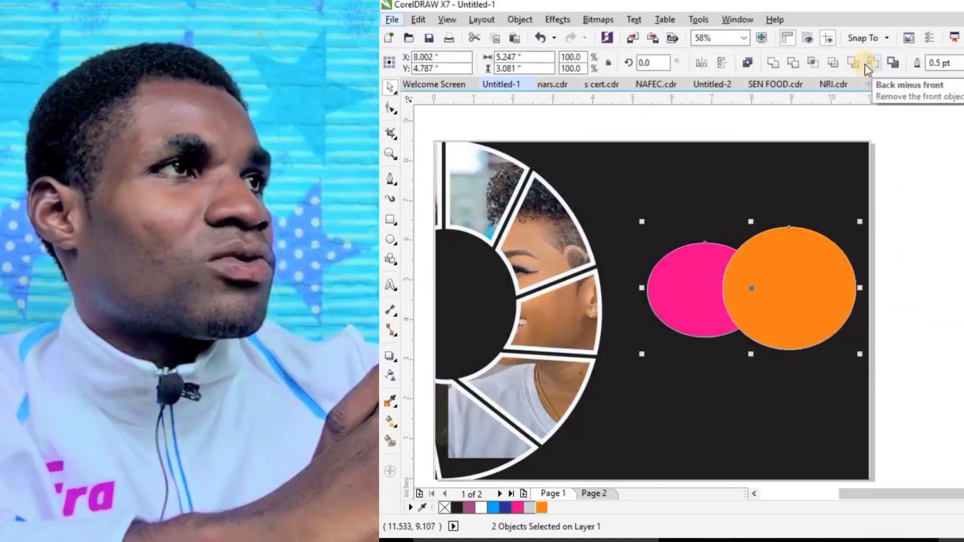
pyautogui.click(870, 64)
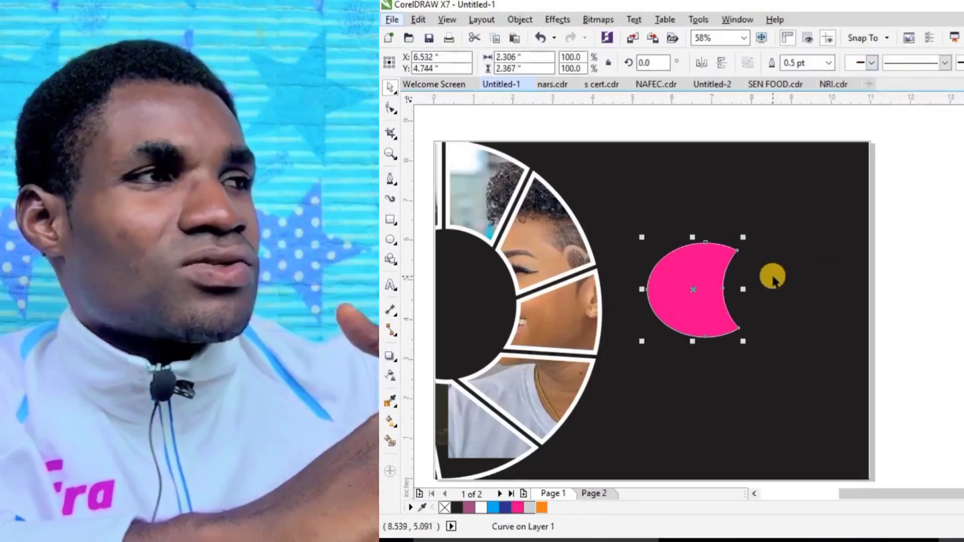
pyautogui.hotkey('ctrl', 'z')
# Step: Bring the pink ellipse to the front and try Back minus front on both ellipses, undoing the result
pyautogui.click(655, 273)
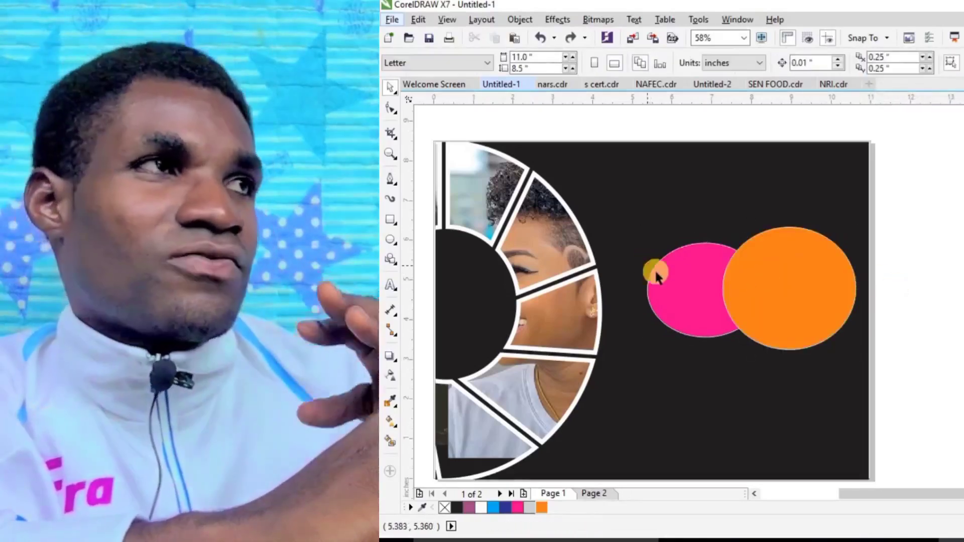
pyautogui.hotkey('shift', 'pageup')
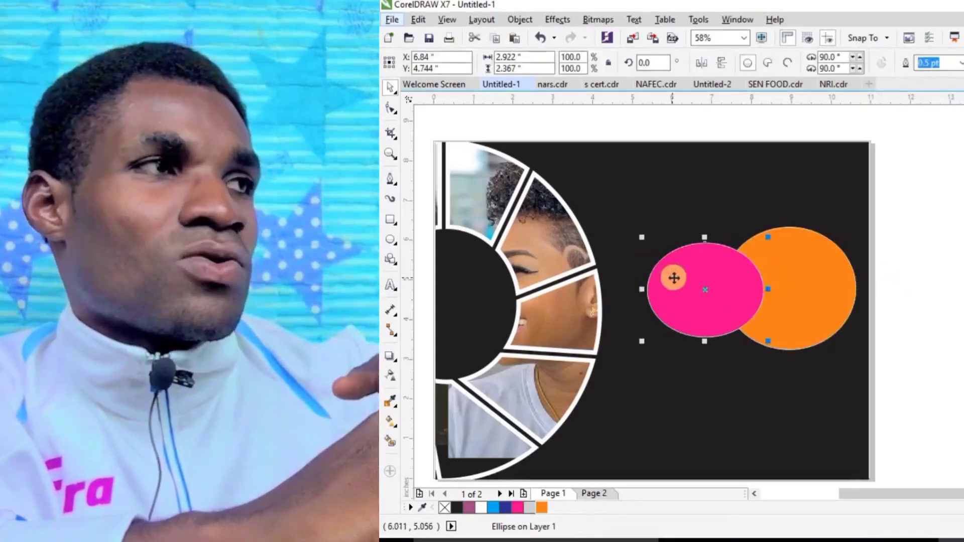
pyautogui.moveTo(892, 197); pyautogui.dragTo(617, 392)
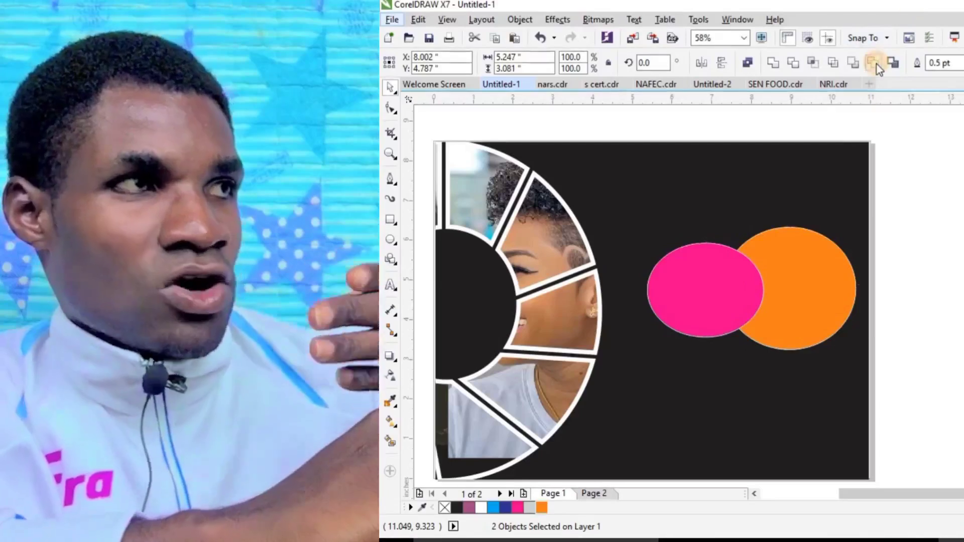
pyautogui.click(893, 63)
pyautogui.hotkey('ctrl', 'z')
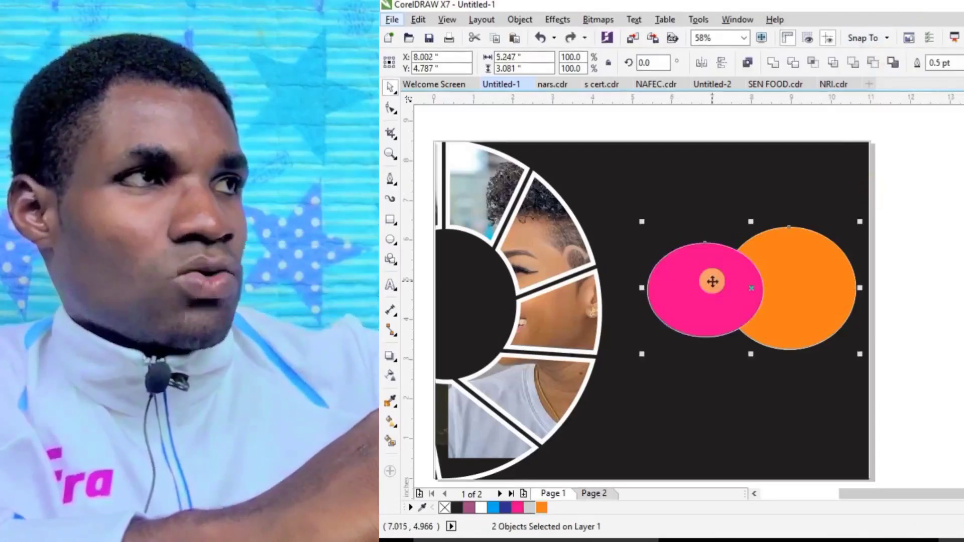
pyautogui.click(874, 62)
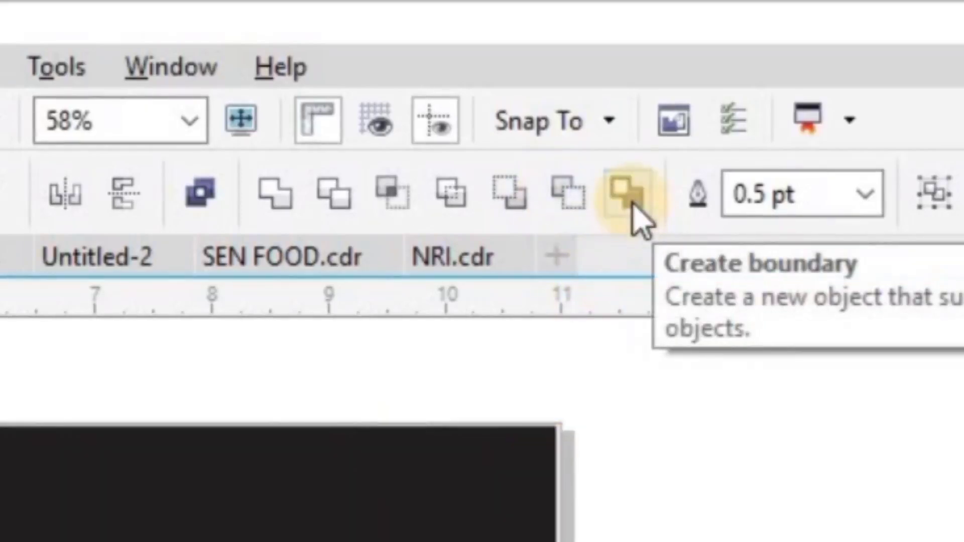
# Step: Create a boundary around the two overlapping ellipses and move the resulting outline off the page to the right
pyautogui.click(632, 202)
pyautogui.click(646, 308)
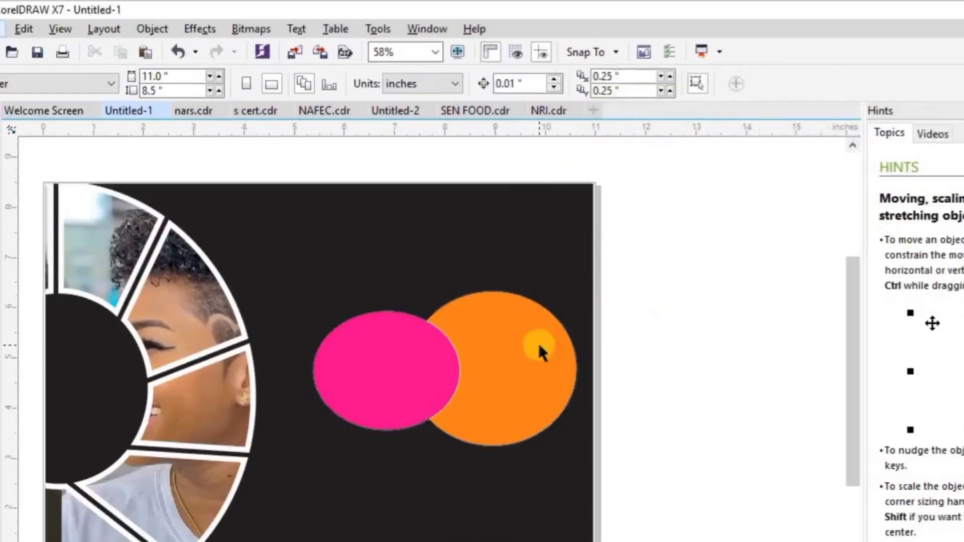
pyautogui.moveTo(540, 346); pyautogui.dragTo(803, 292)
pyautogui.moveTo(721, 295); pyautogui.dragTo(767, 321)
# Step: Place the pink ellipse inside the orange one, create a boundary around both, and move that outline down and right
pyautogui.moveTo(384, 380)
pyautogui.mouseDown()
pyautogui.moveTo(506, 275)
pyautogui.moveTo(494, 273)
pyautogui.moveTo(482, 396)
pyautogui.moveTo(499, 377)
pyautogui.mouseUp()
pyautogui.moveTo(647, 229); pyautogui.dragTo(387, 477)
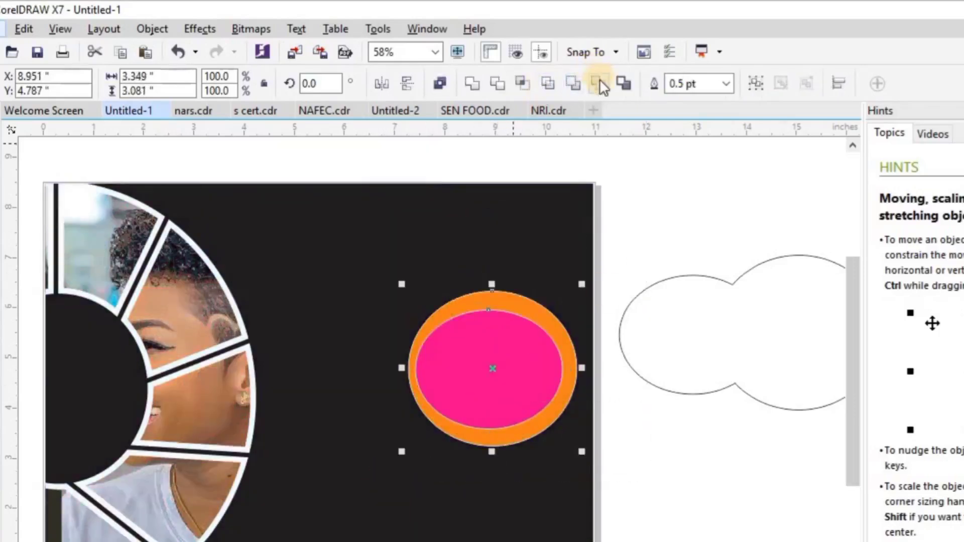
pyautogui.click(625, 81)
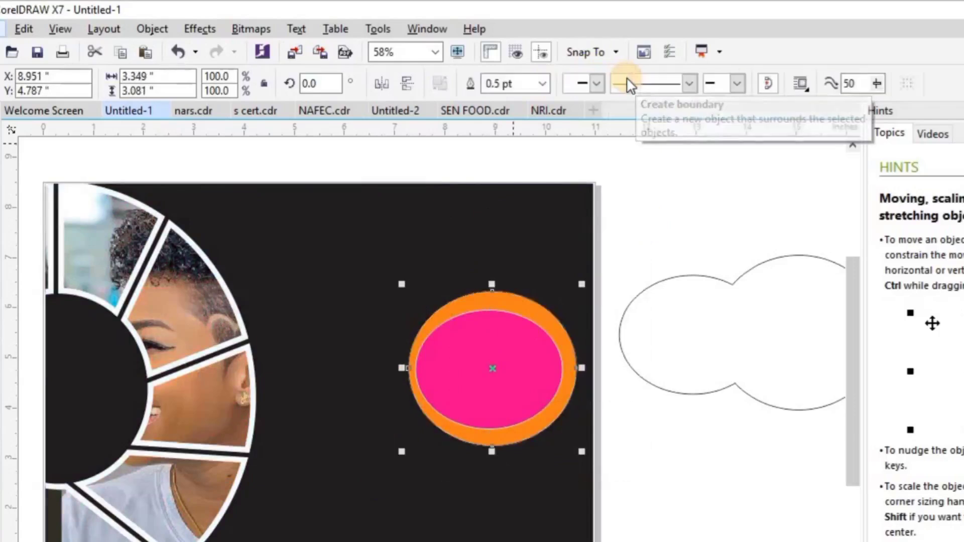
pyautogui.moveTo(597, 442); pyautogui.dragTo(638, 483)
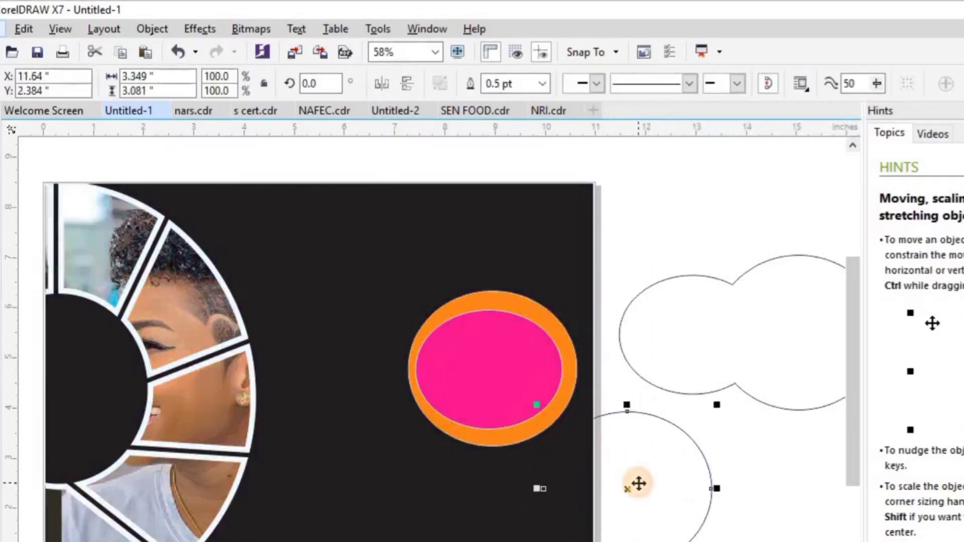
# Step: Reposition the ellipses so the pink one overlaps the orange one's lower-left edge, and delete the circular boundary outline
pyautogui.moveTo(504, 348); pyautogui.dragTo(423, 425)
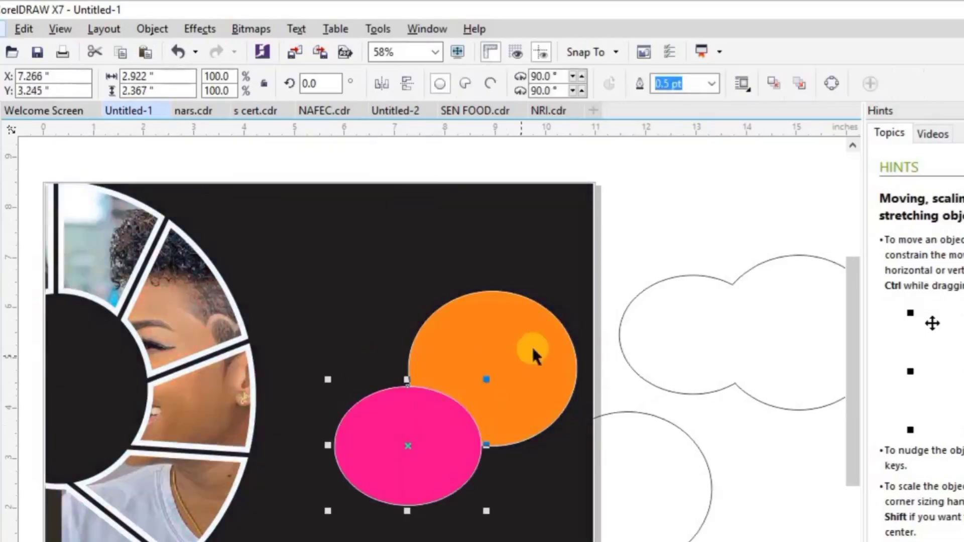
pyautogui.click(503, 307)
pyautogui.moveTo(503, 307); pyautogui.dragTo(504, 377)
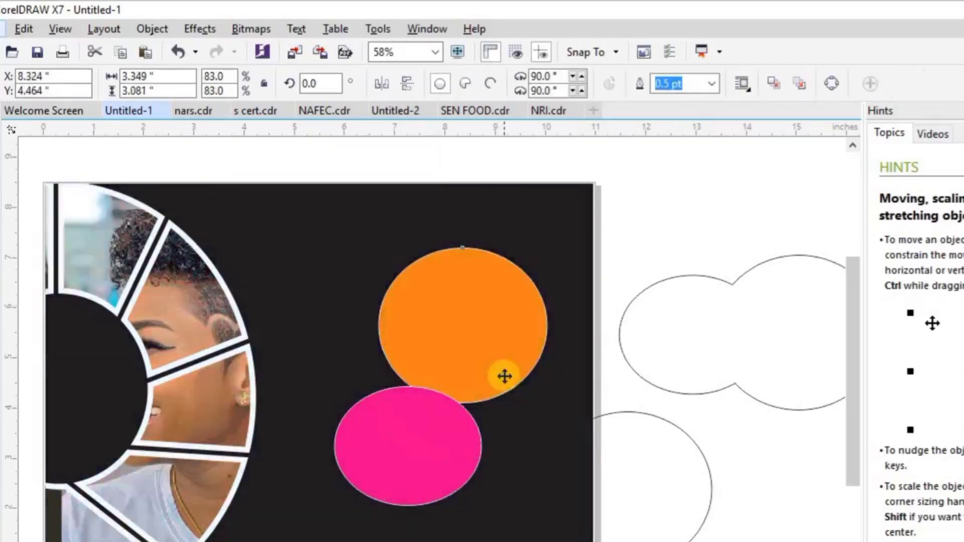
pyautogui.click(661, 477)
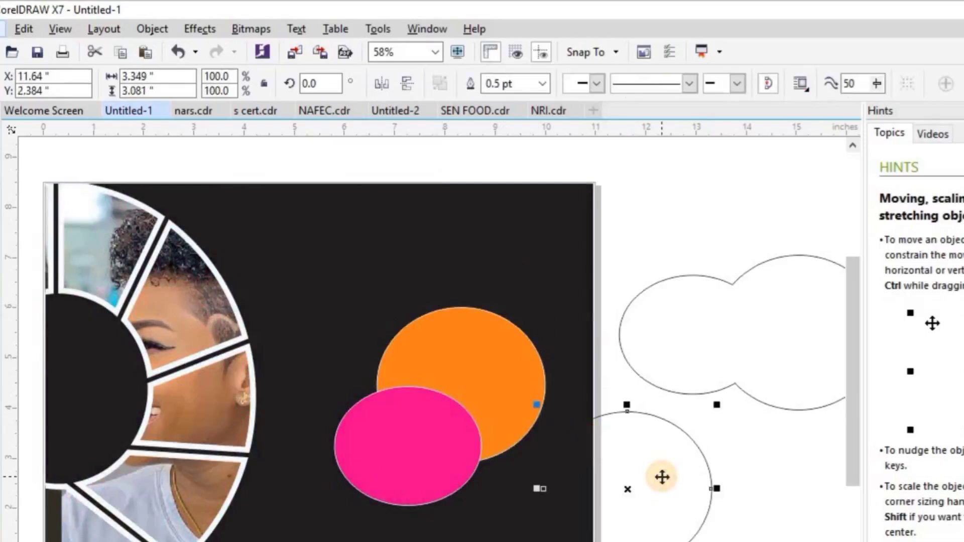
pyautogui.press('Delete')
pyautogui.moveTo(623, 240); pyautogui.dragTo(320, 525)
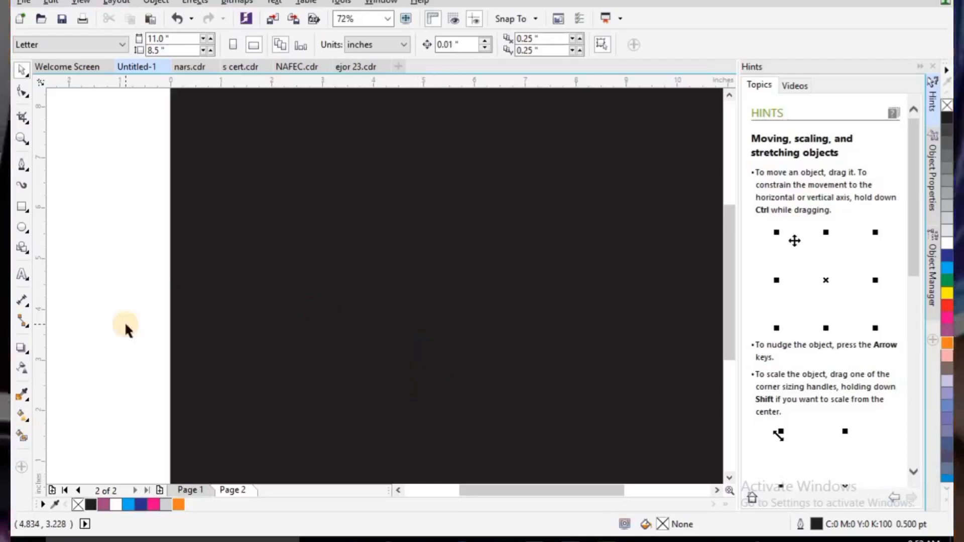
# Step: Draw an ellipse about 3.19 by 3.29 inches on Page 2, fill it with 20% Black and remove its outline
pyautogui.click(22, 227)
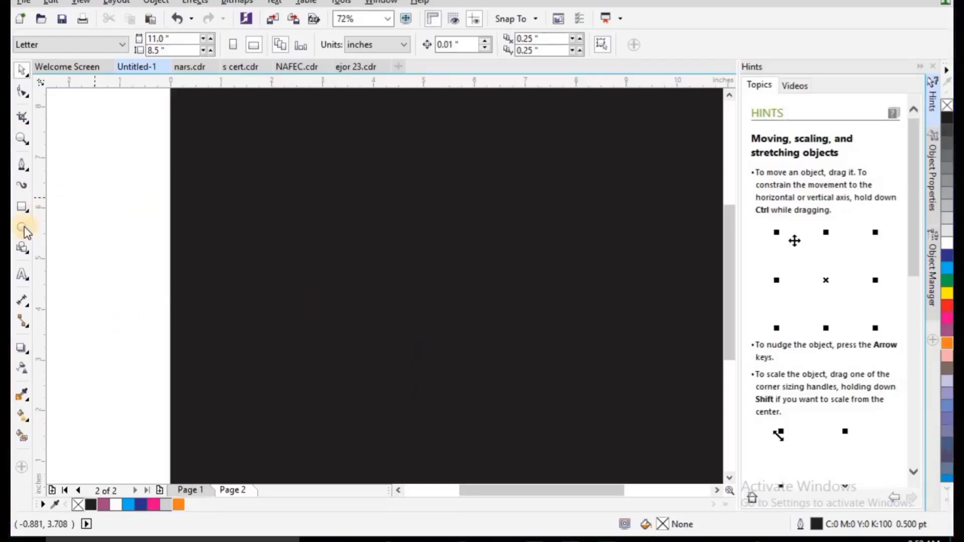
pyautogui.moveTo(327, 188); pyautogui.dragTo(496, 363)
pyautogui.click(166, 504)
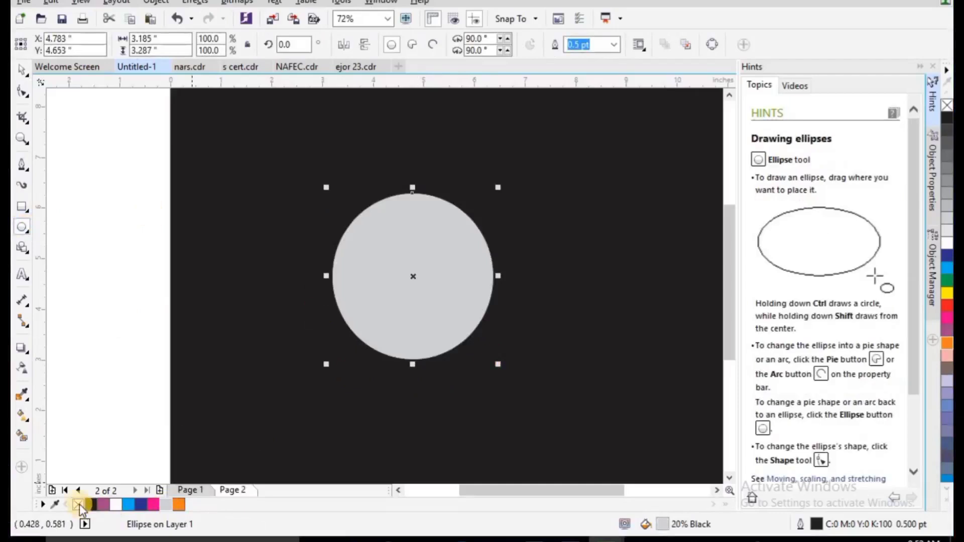
pyautogui.rightClick(79, 505)
pyautogui.click(21, 71)
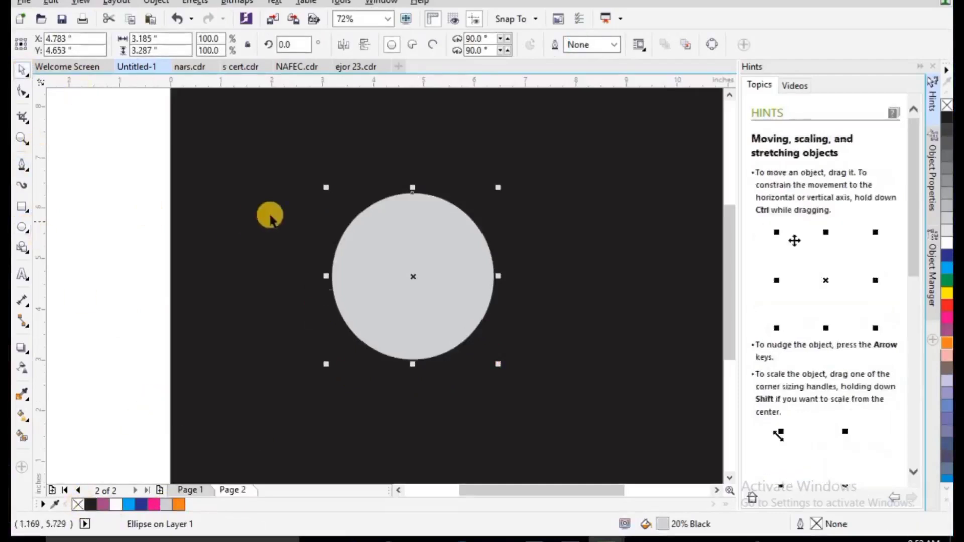
# Step: Make two copies of the gray circle, one clear of it to the right and one overlapping it about 1 inch to the left
pyautogui.moveTo(404, 262); pyautogui.dragTo(602, 266)
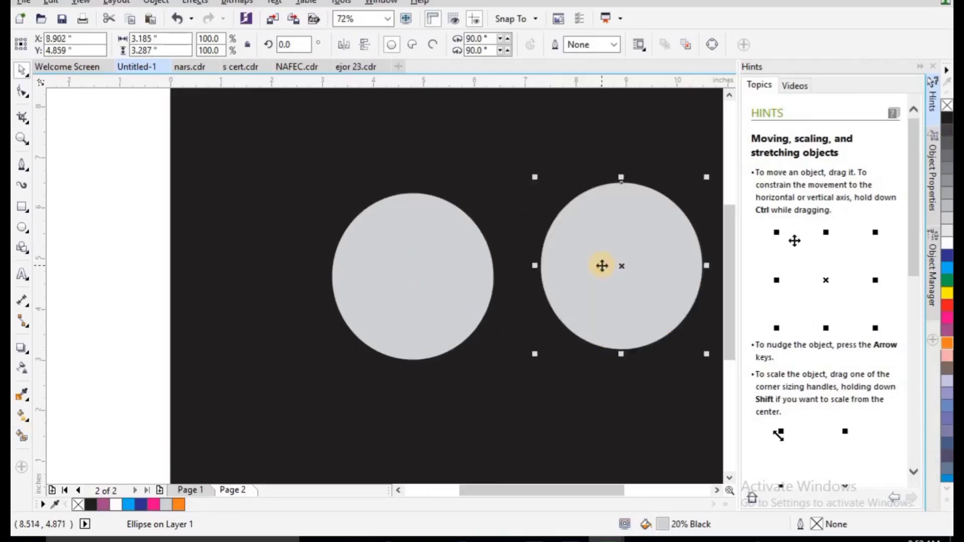
pyautogui.click(460, 239)
pyautogui.hotkey('ctrl', 'd')
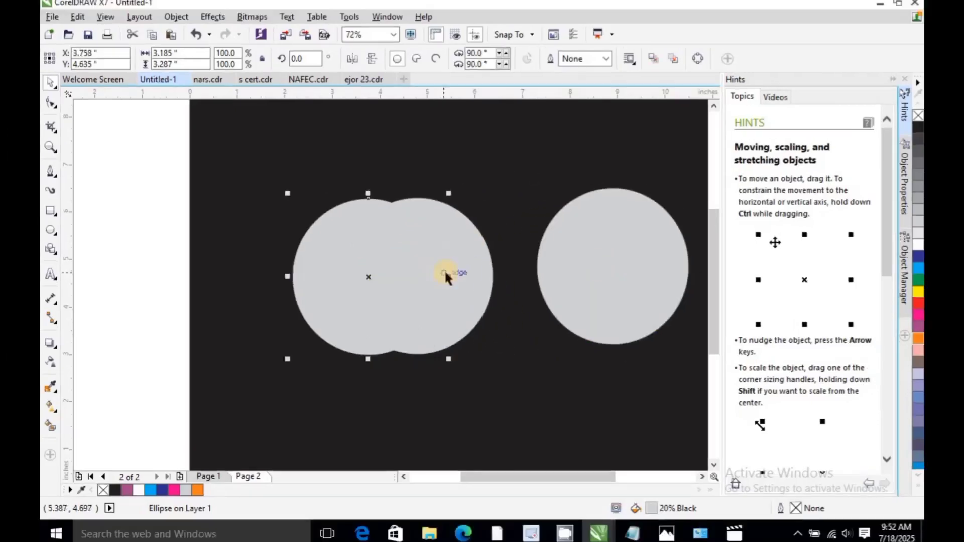
# Step: Weld the two overlapping gray circles into one shape
pyautogui.keyDown('shift'); pyautogui.click(478, 252); pyautogui.keyUp('shift')
pyautogui.click(425, 60)
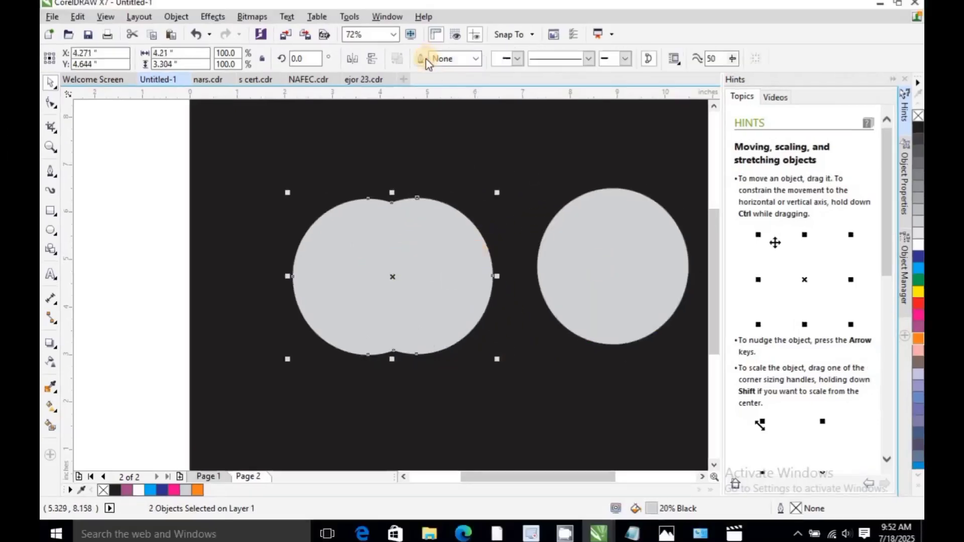
pyautogui.click(467, 174)
# Step: Create an overlapping copy of the separate gray circle, and give both circles no fill and a white hairline outline
pyautogui.click(566, 252)
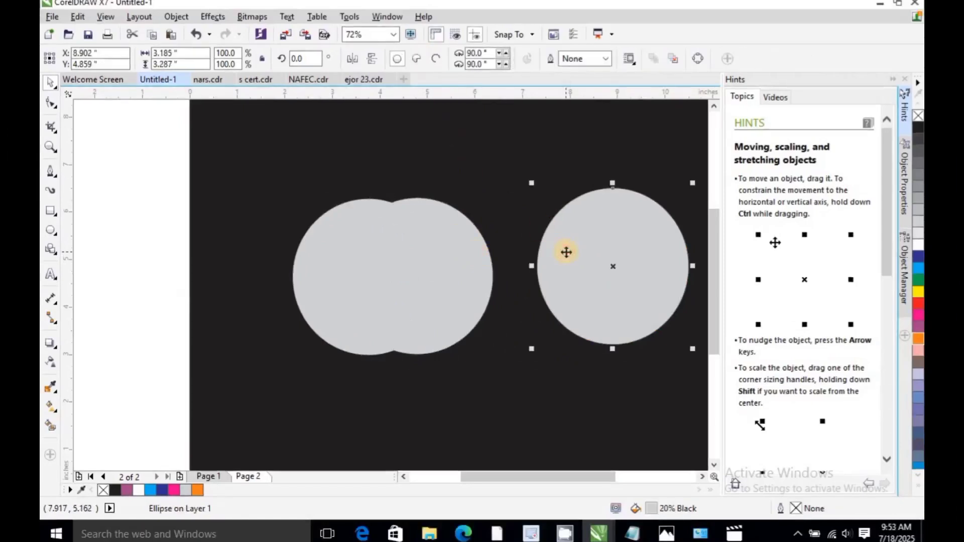
pyautogui.moveTo(567, 252)
pyautogui.mouseDown()
pyautogui.moveTo(592, 246)
pyautogui.moveTo(577, 256)
pyautogui.moveTo(736, 274)
pyautogui.moveTo(637, 252)
pyautogui.moveTo(566, 255)
pyautogui.mouseUp()
pyautogui.keyDown('shift'); pyautogui.click(667, 240); pyautogui.keyUp('shift')
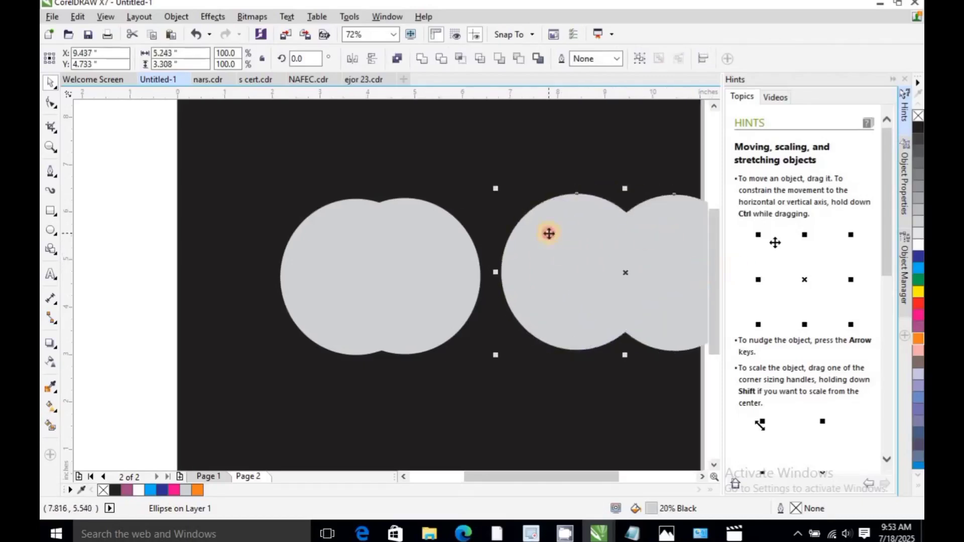
pyautogui.click(146, 491)
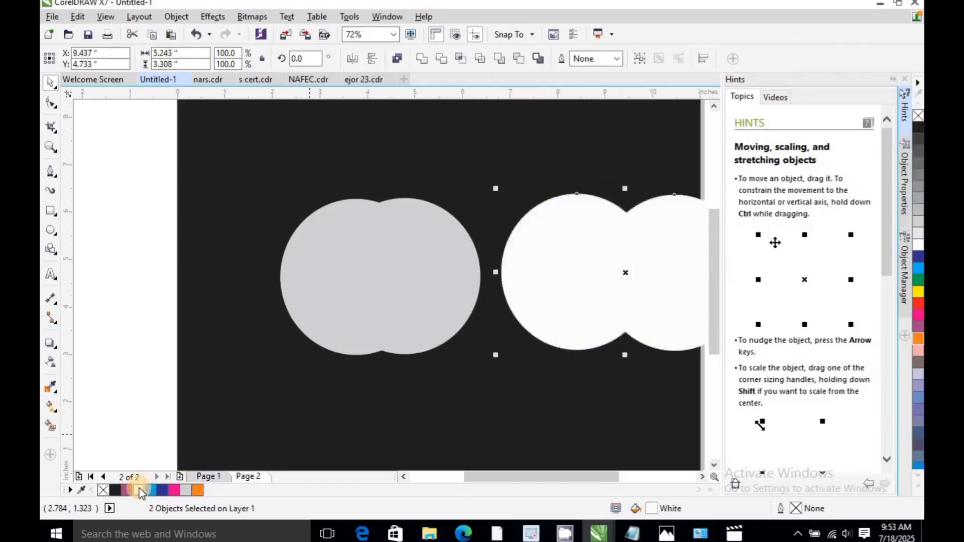
pyautogui.click(106, 490)
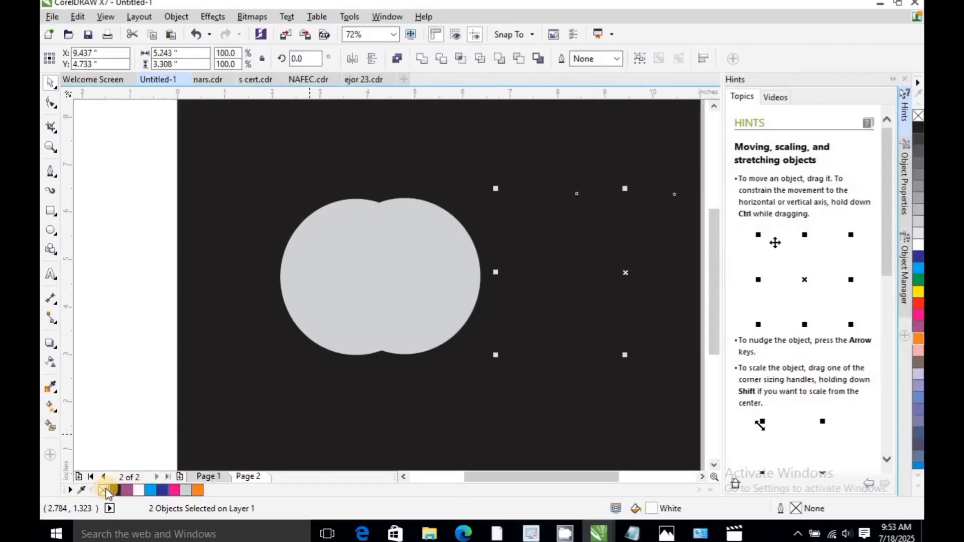
pyautogui.rightClick(146, 491)
# Step: Intersect the two outlined circles and move one circle and the lens-shaped overlap away from the other circle
pyautogui.moveTo(687, 249); pyautogui.dragTo(682, 246)
pyautogui.keyDown('shift'); pyautogui.click(579, 256); pyautogui.keyUp('shift')
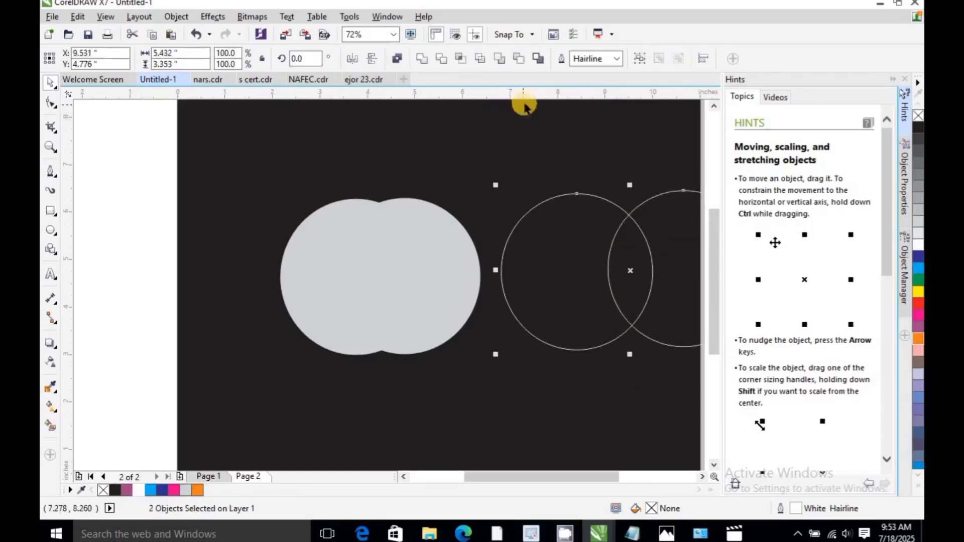
pyautogui.click(460, 59)
pyautogui.moveTo(543, 206); pyautogui.dragTo(508, 163)
pyautogui.moveTo(625, 247); pyautogui.dragTo(528, 342)
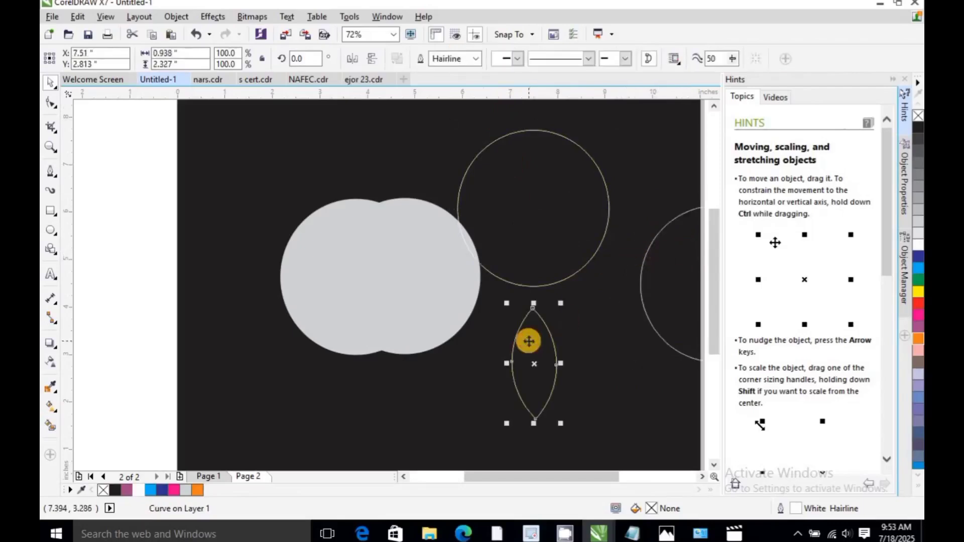
# Step: Fill the lens shape with 20% black, remove its outline and tilt it clockwise by about 25 degrees
pyautogui.click(184, 492)
pyautogui.rightClick(104, 491)
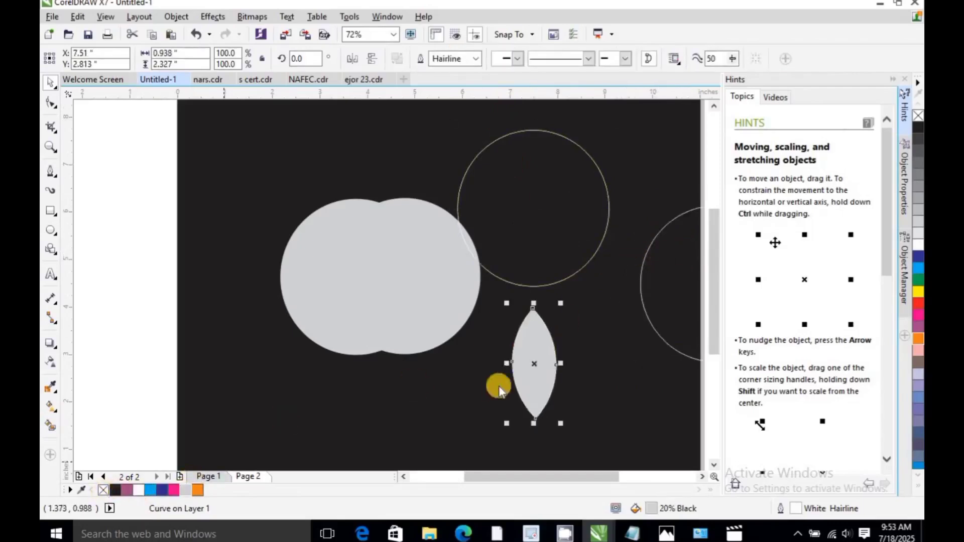
pyautogui.click(517, 364)
pyautogui.moveTo(561, 304); pyautogui.dragTo(581, 319)
# Step: Shrink the tilted lens shape and place it as a leaf just above the welded gray shape
pyautogui.click(544, 356)
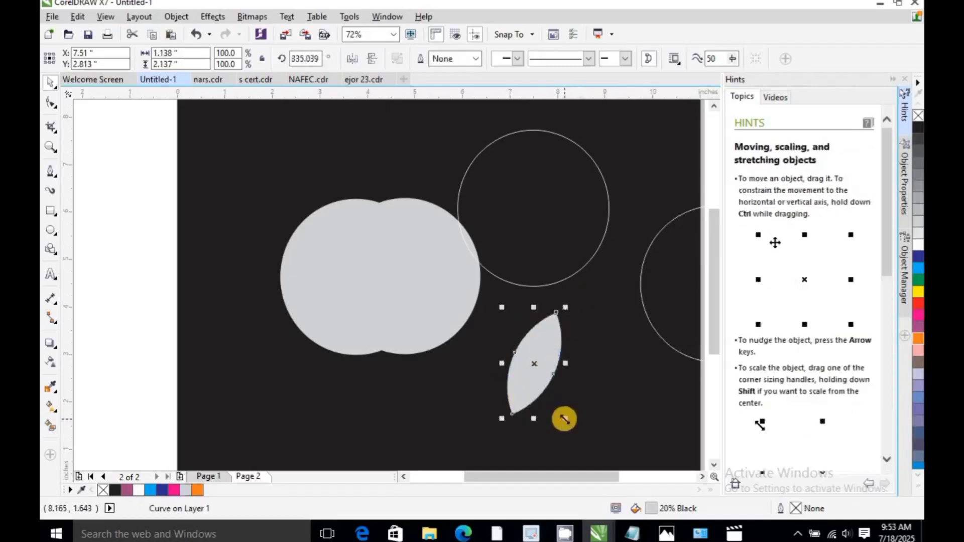
pyautogui.moveTo(565, 418); pyautogui.dragTo(554, 370)
pyautogui.moveTo(521, 341); pyautogui.dragTo(396, 168)
# Step: Trim a bite out of the welded shape's right side with the overlapping outlined circle, and delete that circle
pyautogui.click(512, 200)
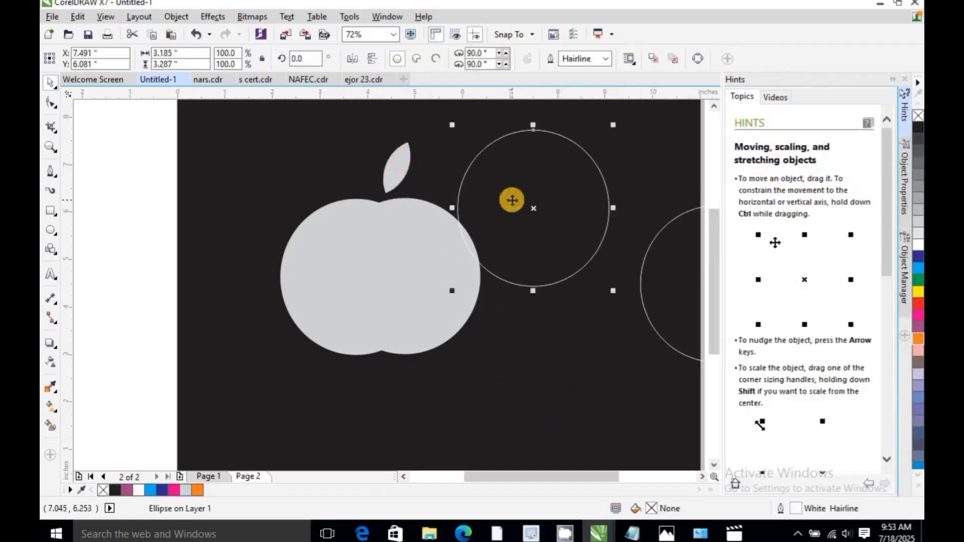
pyautogui.moveTo(534, 207); pyautogui.dragTo(522, 247)
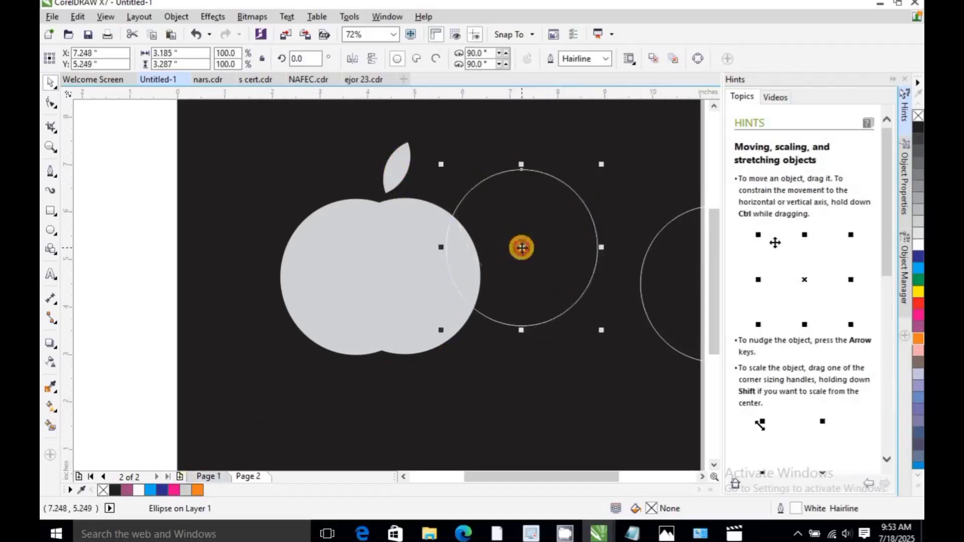
pyautogui.keyDown('shift'); pyautogui.click(403, 247); pyautogui.keyUp('shift')
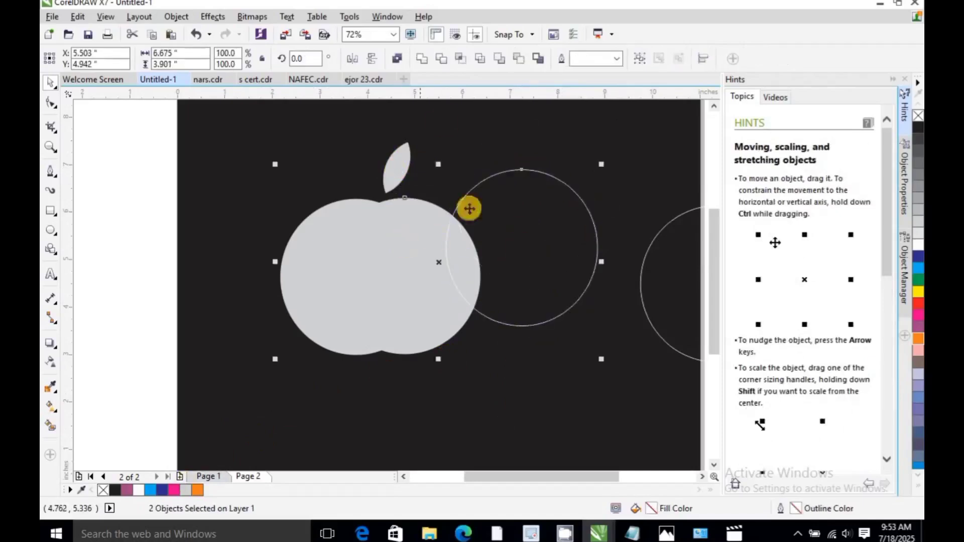
pyautogui.click(441, 59)
pyautogui.moveTo(512, 280); pyautogui.dragTo(561, 284)
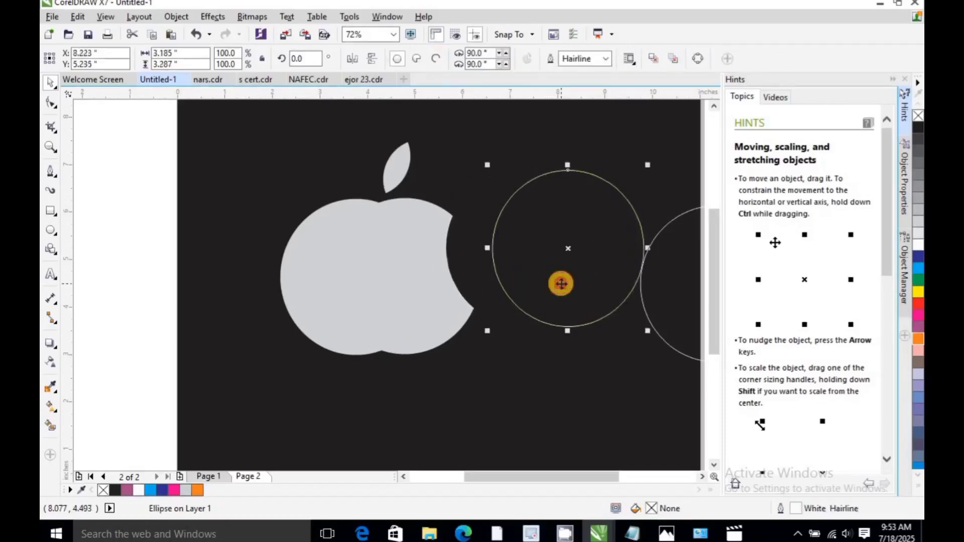
pyautogui.press('Delete')
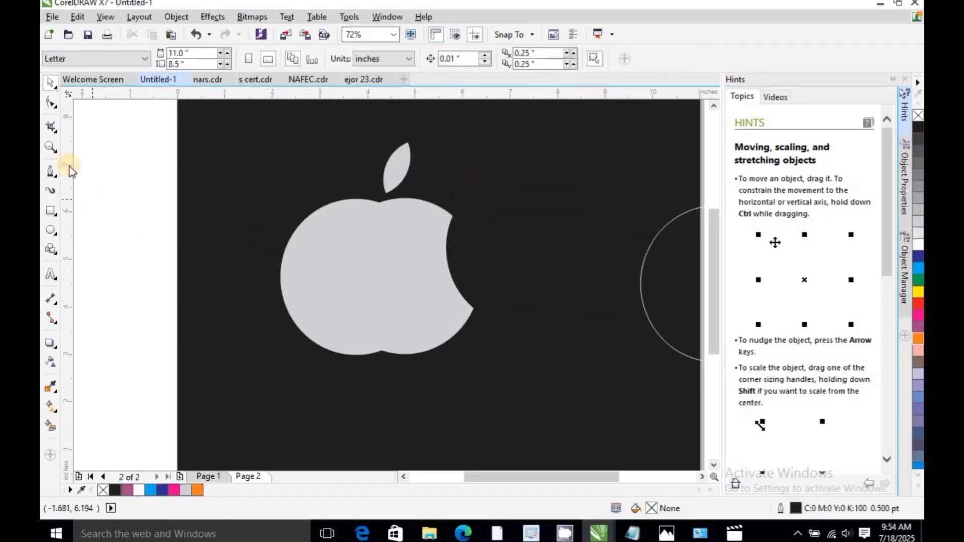
# Step: Select the apple body and leaf together and move them off the page to its right
pyautogui.click(333, 290)
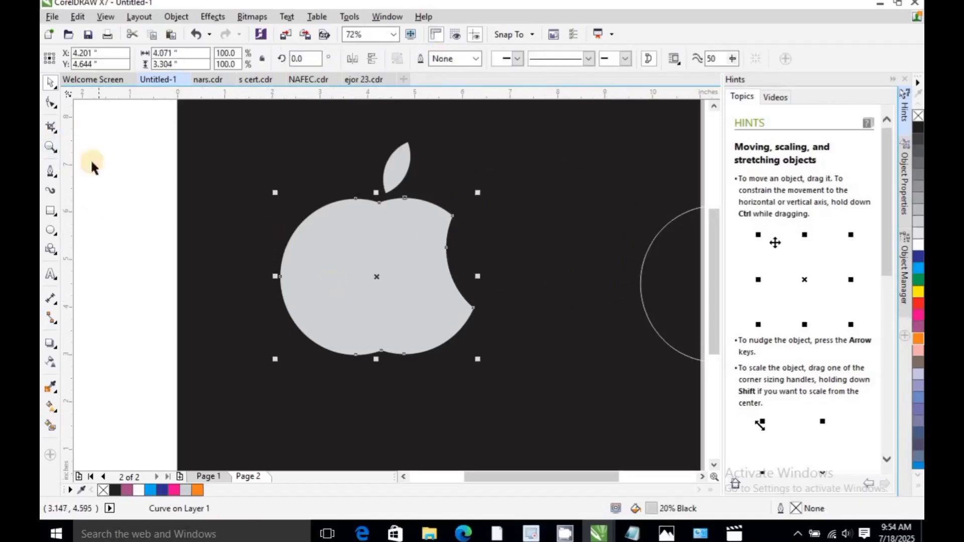
pyautogui.doubleClick(46, 145)
pyautogui.moveTo(345, 205); pyautogui.dragTo(476, 346)
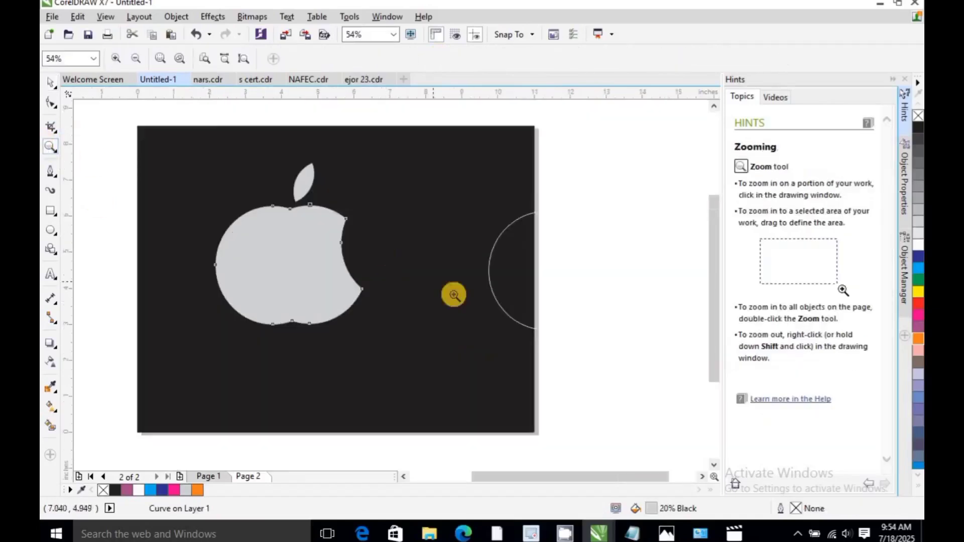
pyautogui.click(50, 83)
pyautogui.moveTo(563, 129); pyautogui.dragTo(169, 386)
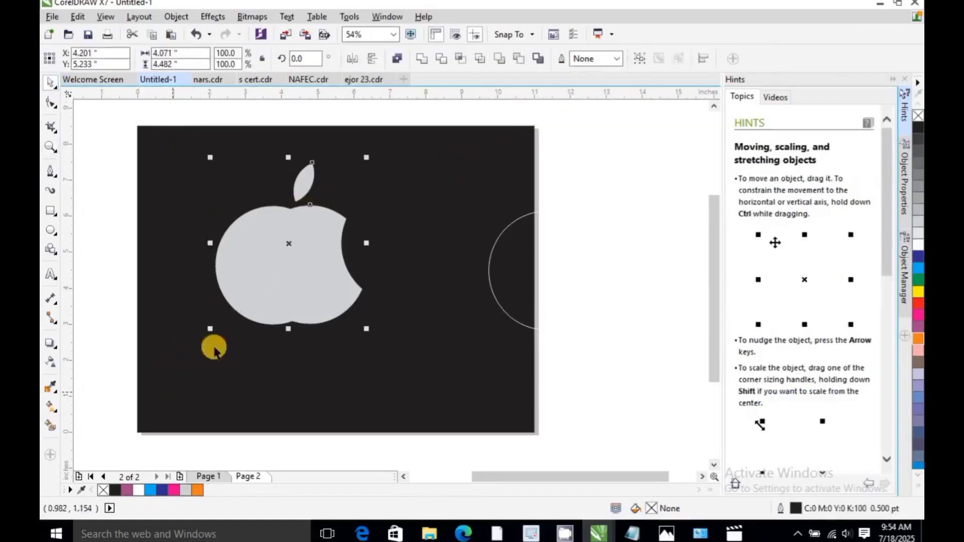
pyautogui.moveTo(270, 270); pyautogui.dragTo(630, 259)
# Step: Add the artistic text "zoom" on the black page, color it 20% black and enlarge it to about 154 pt
pyautogui.click(50, 274)
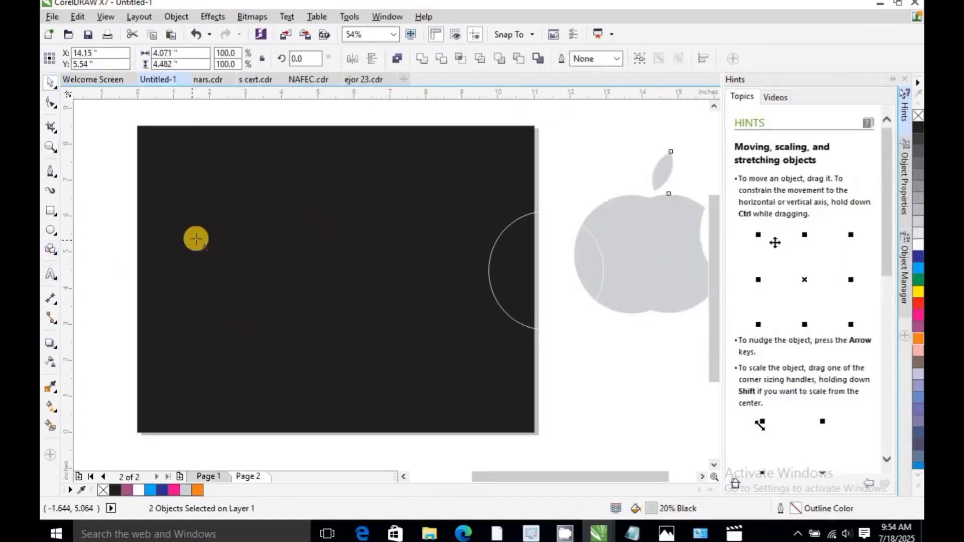
pyautogui.click(241, 279)
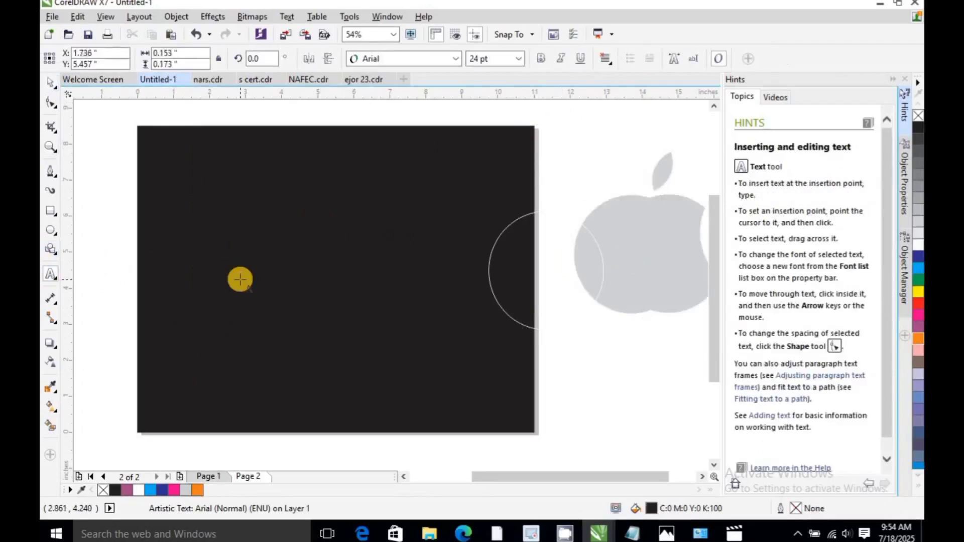
pyautogui.write('zoom')
pyautogui.hotkey('ctrl', 'a')
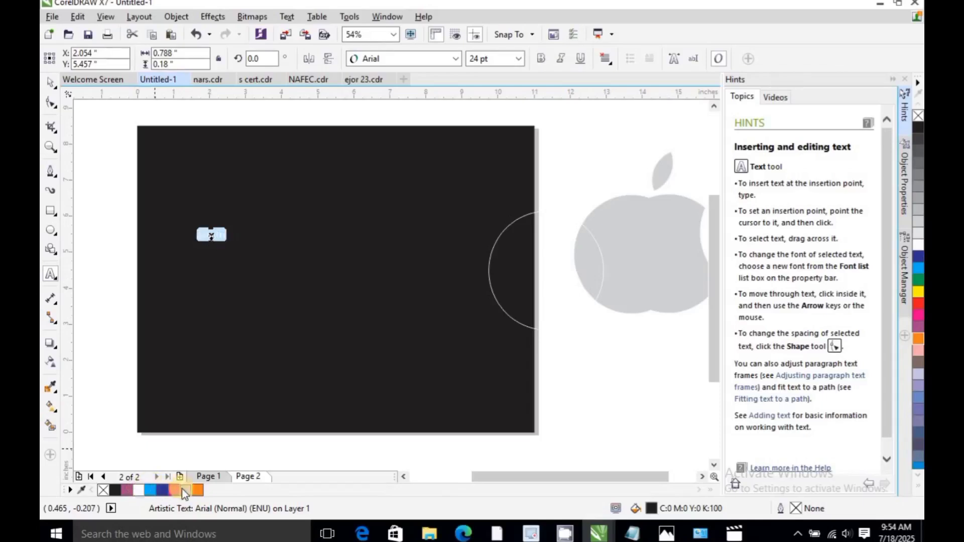
pyautogui.click(185, 492)
pyautogui.click(220, 242)
pyautogui.moveTo(234, 246); pyautogui.dragTo(386, 340)
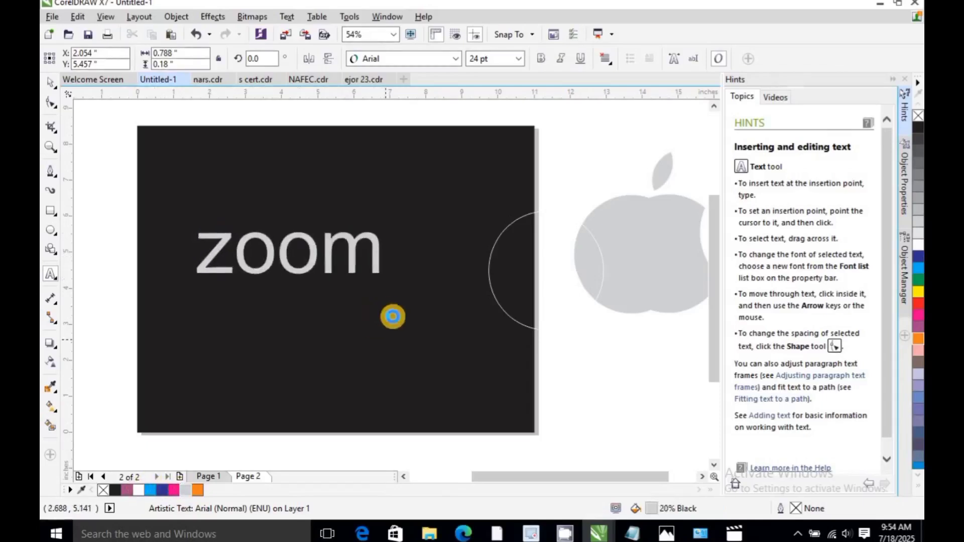
pyautogui.click(400, 317)
# Step: Select the whole word "zoom" and change its case to uppercase
pyautogui.click(314, 247)
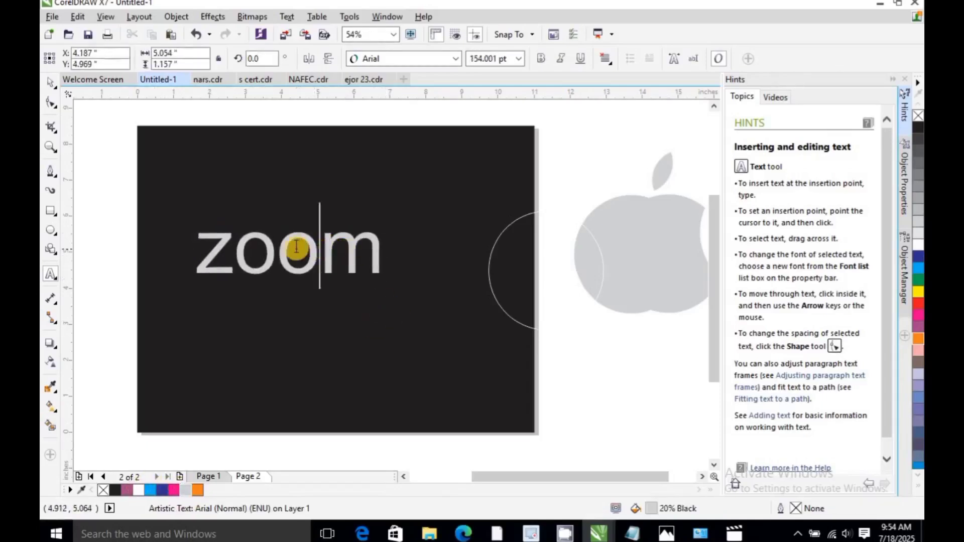
pyautogui.doubleClick(297, 249)
pyautogui.rightClick(297, 250)
pyautogui.moveTo(422, 383)
pyautogui.click(486, 415)
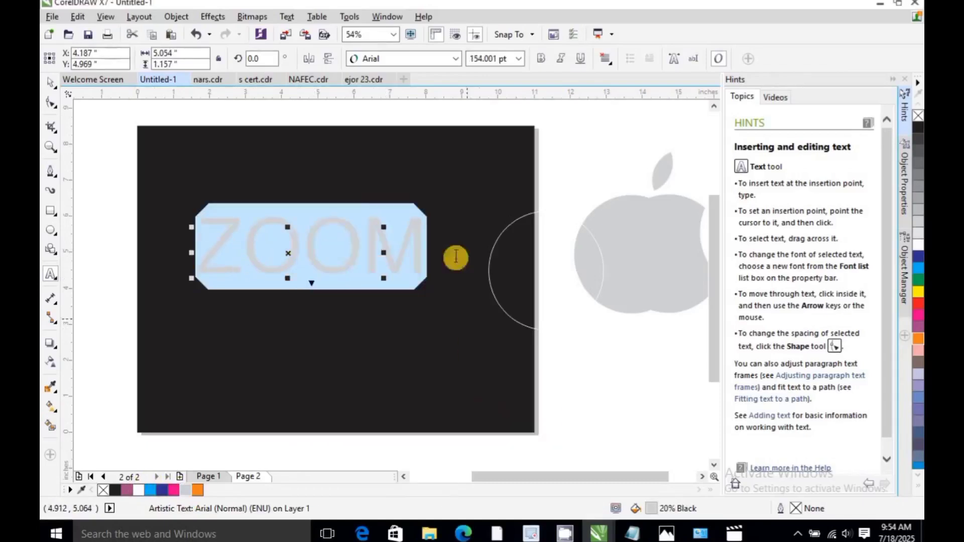
# Step: Set the font of the ZOOM text to Jagerlay-BlackItalic
pyautogui.click(456, 58)
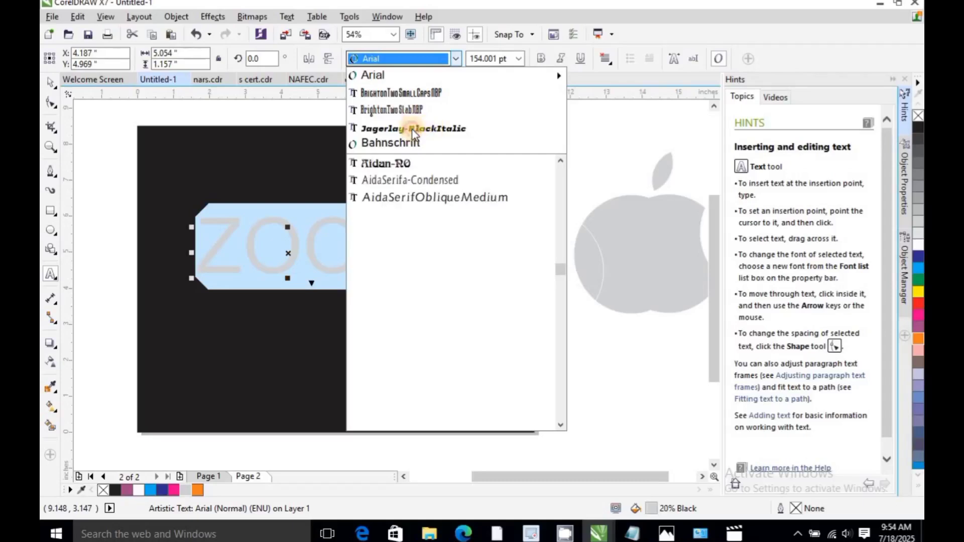
pyautogui.click(404, 128)
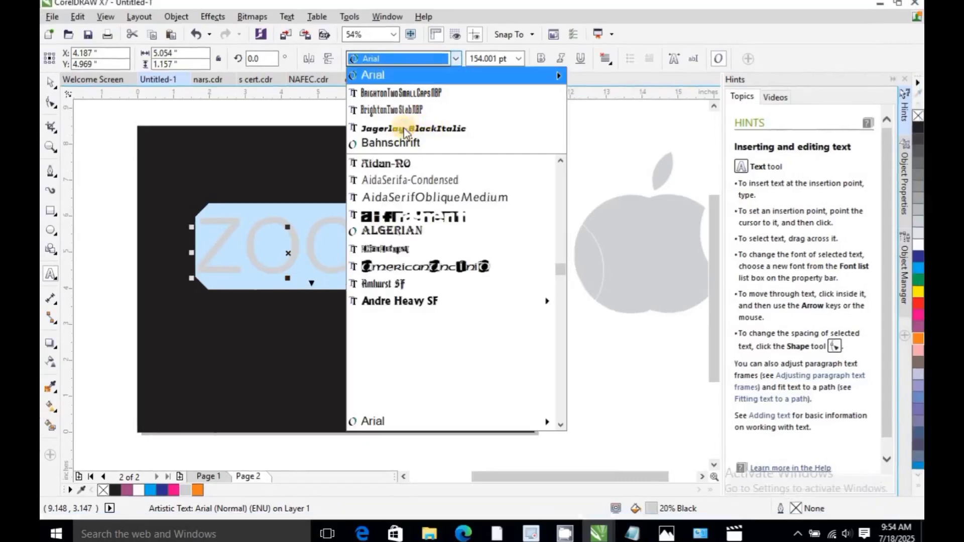
pyautogui.click(459, 129)
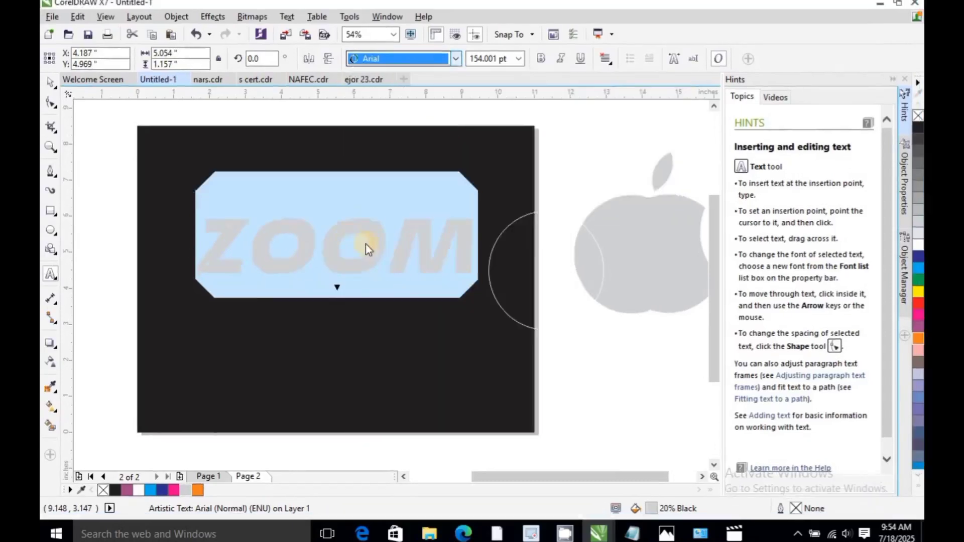
pyautogui.click(342, 239)
# Step: Tighten the letter spacing of the ZOOM text until the letters overlap, making the word about 6.1 inches wide
pyautogui.click(237, 220)
pyautogui.click(49, 84)
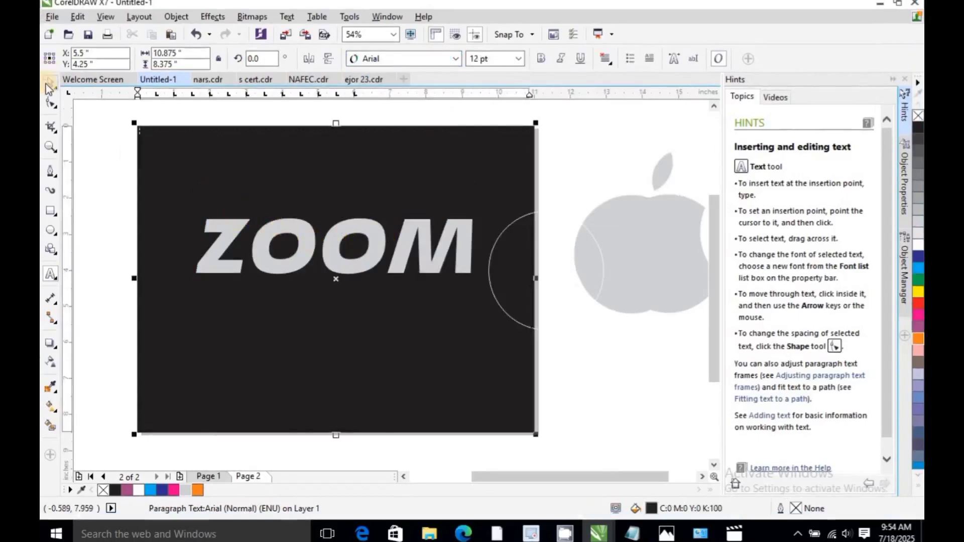
pyautogui.click(303, 258)
pyautogui.click(306, 262)
pyautogui.click(307, 261)
pyautogui.click(316, 245)
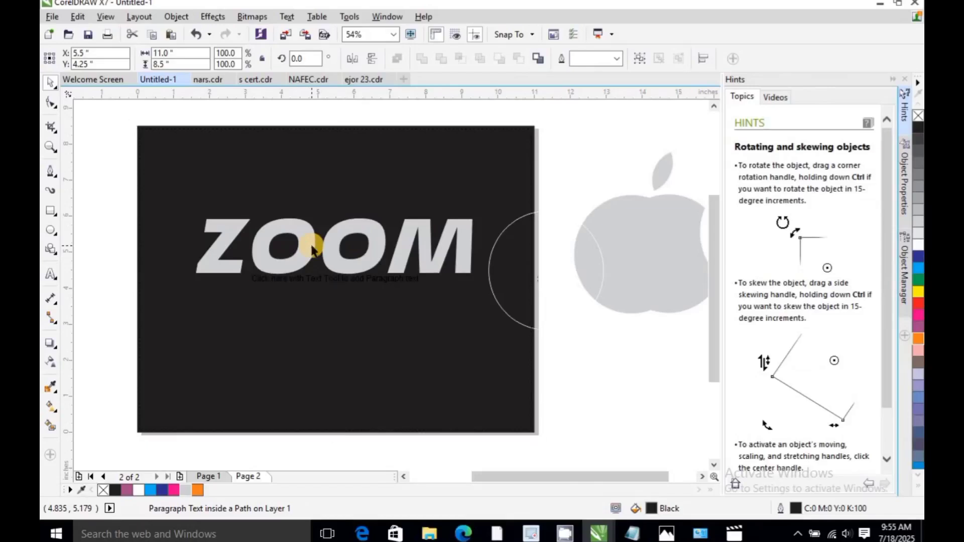
pyautogui.click(307, 251)
pyautogui.click(51, 102)
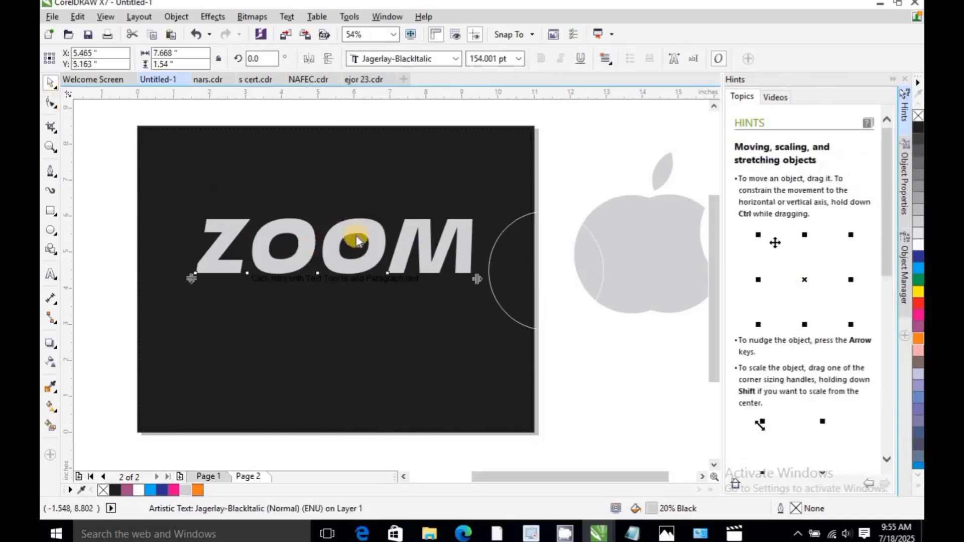
pyautogui.moveTo(481, 279); pyautogui.dragTo(339, 296)
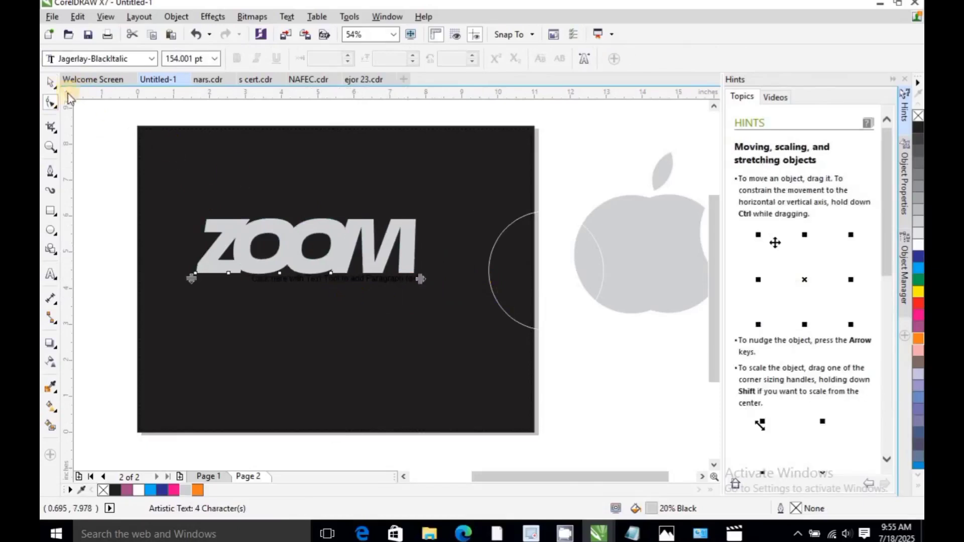
pyautogui.press('space')
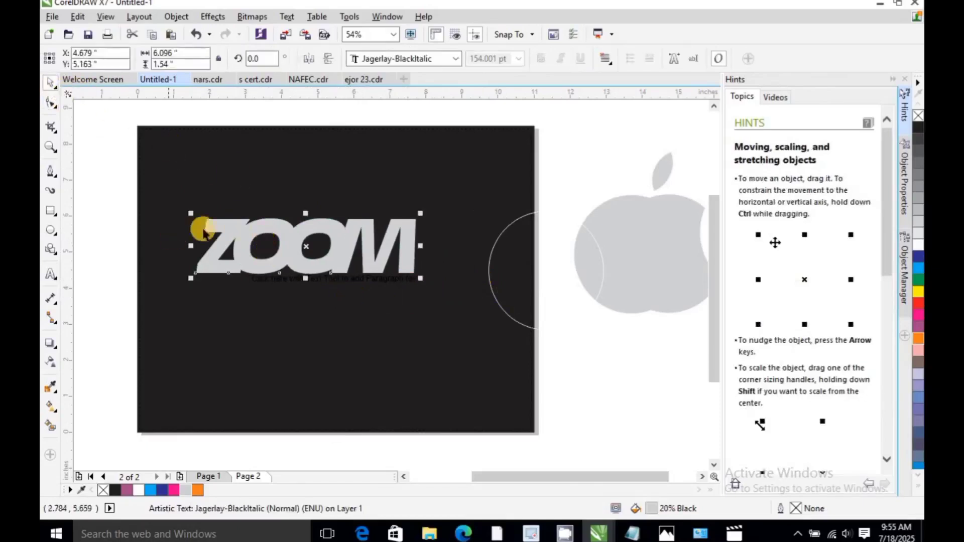
pyautogui.click(49, 104)
pyautogui.click(189, 275)
pyautogui.click(424, 280)
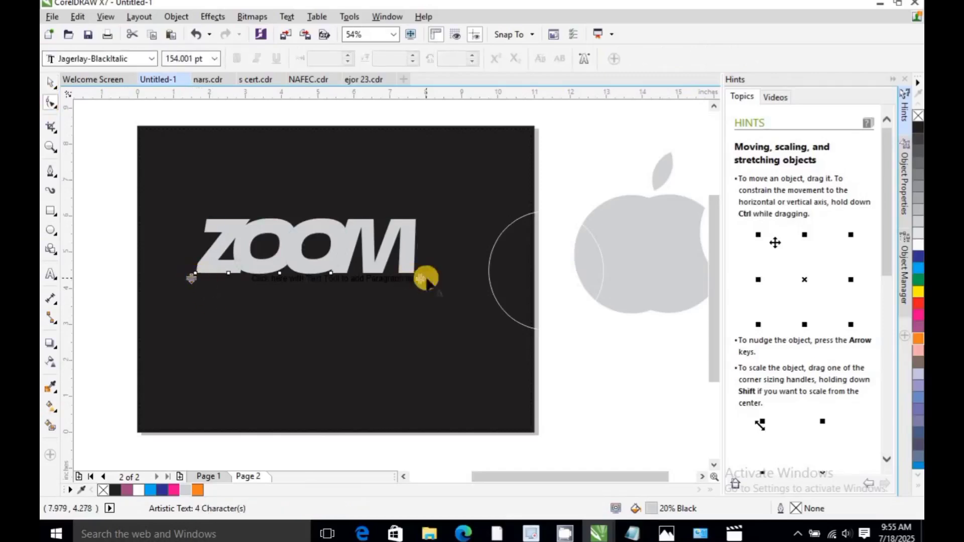
pyautogui.click(50, 83)
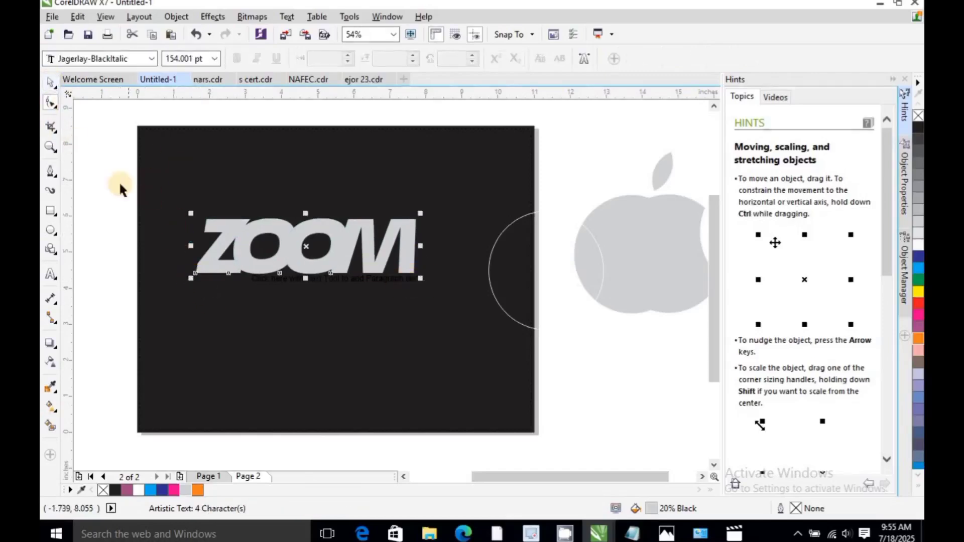
# Step: Break the ZOOM artistic text apart into separate letters
pyautogui.click(184, 17)
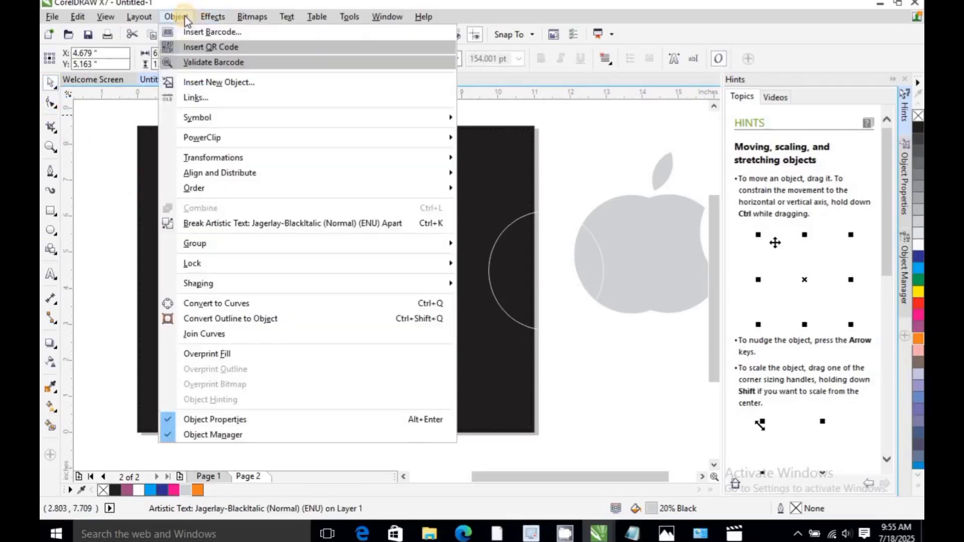
pyautogui.click(222, 223)
pyautogui.click(86, 146)
pyautogui.moveTo(85, 211); pyautogui.dragTo(439, 315)
pyautogui.click(245, 107)
pyautogui.click(471, 196)
pyautogui.click(413, 230)
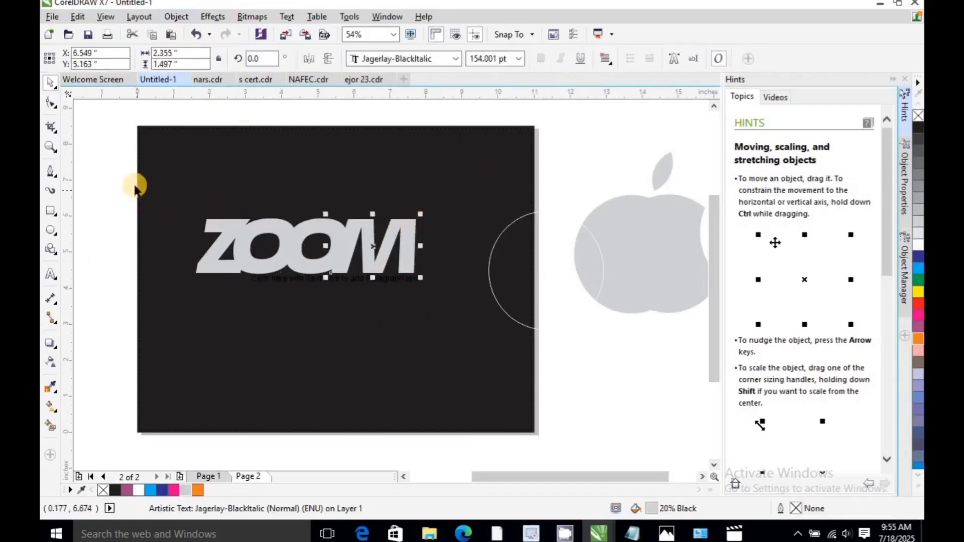
# Step: Convert the four ZOOM letters to curves and apply Trim to them
pyautogui.moveTo(125, 187); pyautogui.dragTo(430, 335)
pyautogui.rightClick(336, 231)
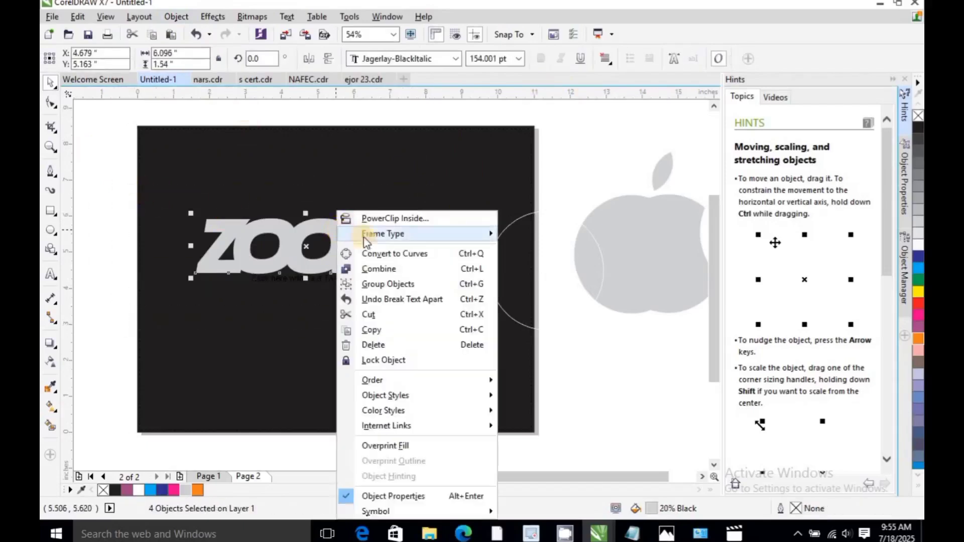
pyautogui.click(369, 256)
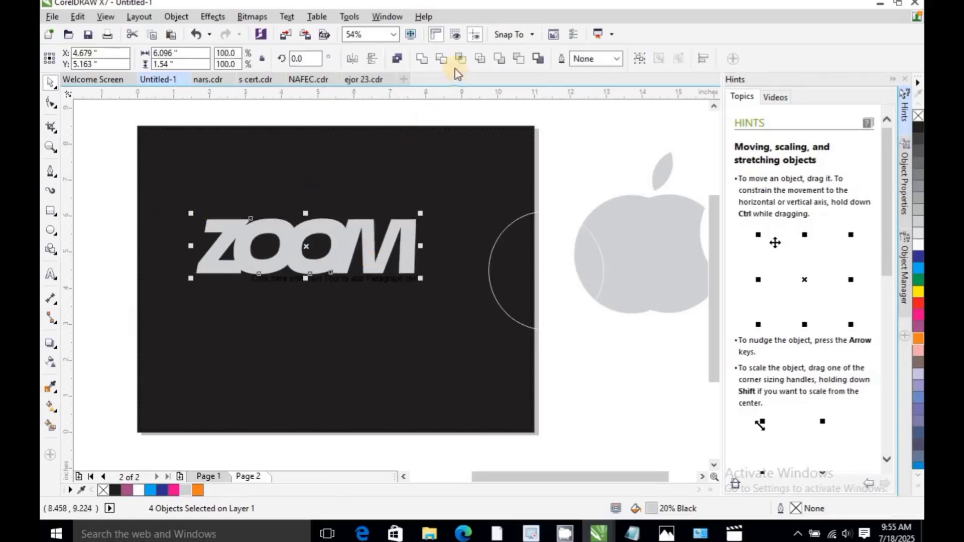
pyautogui.click(440, 60)
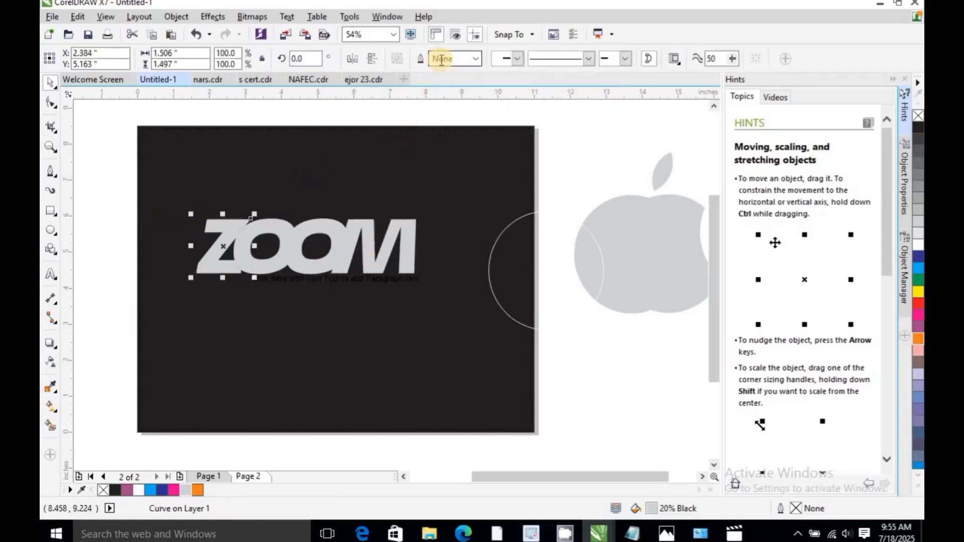
# Step: Try trimming all four letter curves a second time, and undo that trim
pyautogui.moveTo(550, 174); pyautogui.dragTo(250, 301)
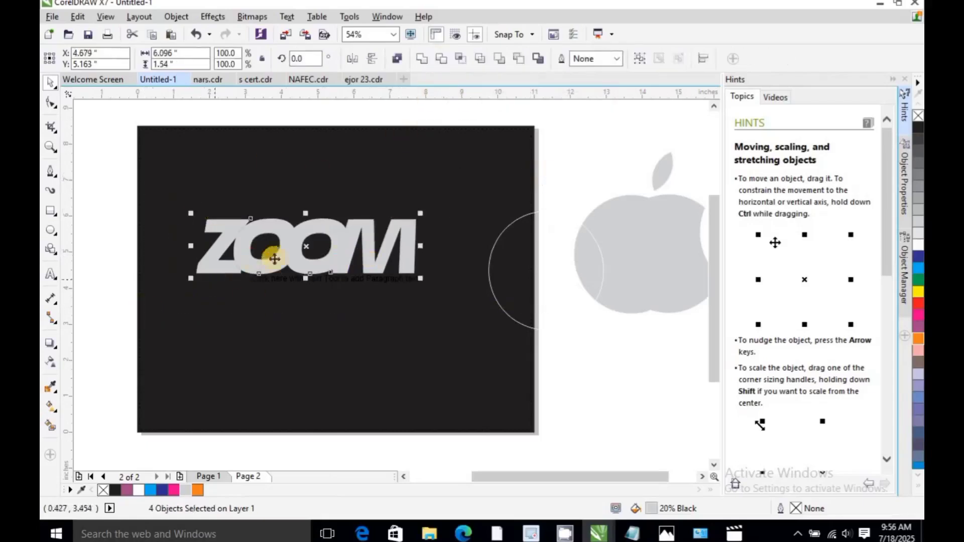
pyautogui.click(442, 60)
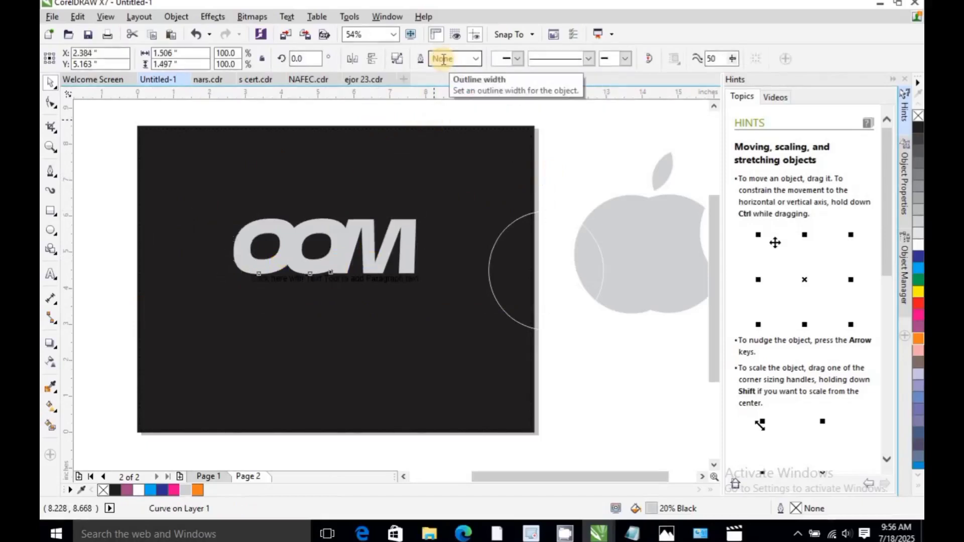
pyautogui.hotkey('ctrl', 'z')
# Step: Nudge the letter M slightly to the right, to about X 6.639 and Y 5.153 inches
pyautogui.click(370, 232)
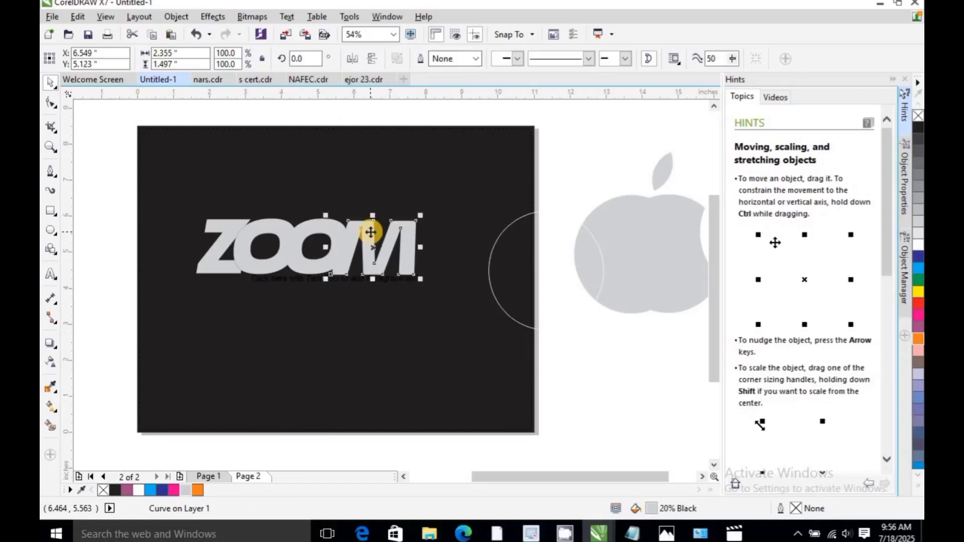
pyautogui.press('Up')
pyautogui.press('Up')
pyautogui.press('Up')
pyautogui.press('Right')
pyautogui.press('Right')
pyautogui.press('Right')
pyautogui.press('Right')
pyautogui.press('Right')
pyautogui.press('Right')
pyautogui.press('Right')
pyautogui.press('Right')
pyautogui.press('Right')
pyautogui.press('Right')
pyautogui.press('Right')
pyautogui.press('Right')
pyautogui.press('Right')
pyautogui.press('Right')
pyautogui.press('Right')
pyautogui.press('Right')
pyautogui.press('Right')
pyautogui.press('Right')
pyautogui.press('Right')
pyautogui.press('Left')
pyautogui.press('Left')
pyautogui.press('Left')
pyautogui.press('Left')
pyautogui.press('Left')
pyautogui.press('Left')
pyautogui.press('Left')
pyautogui.press('Left')
pyautogui.press('Left')
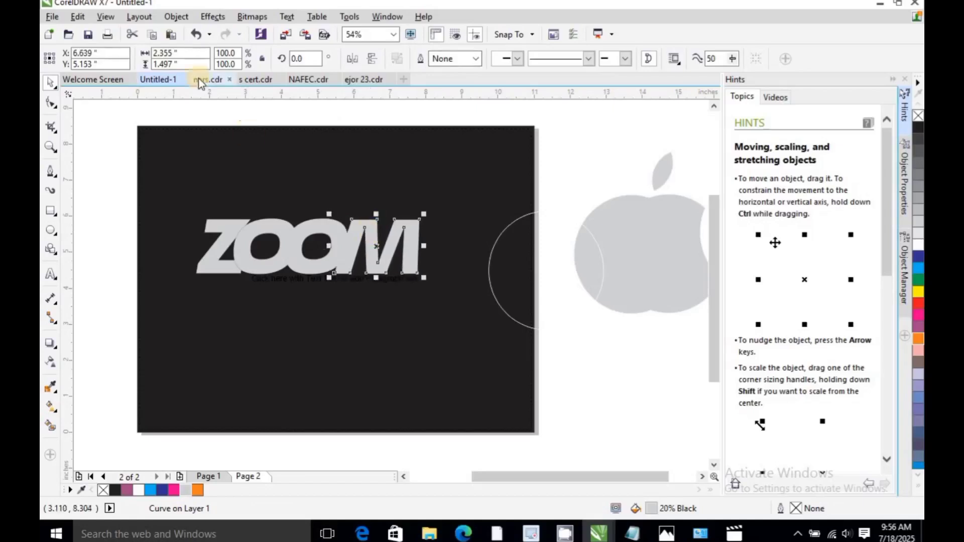
# Step: Bring the two letters O in front of the neighbouring Z and M
pyautogui.moveTo(365, 239); pyautogui.dragTo(364, 295)
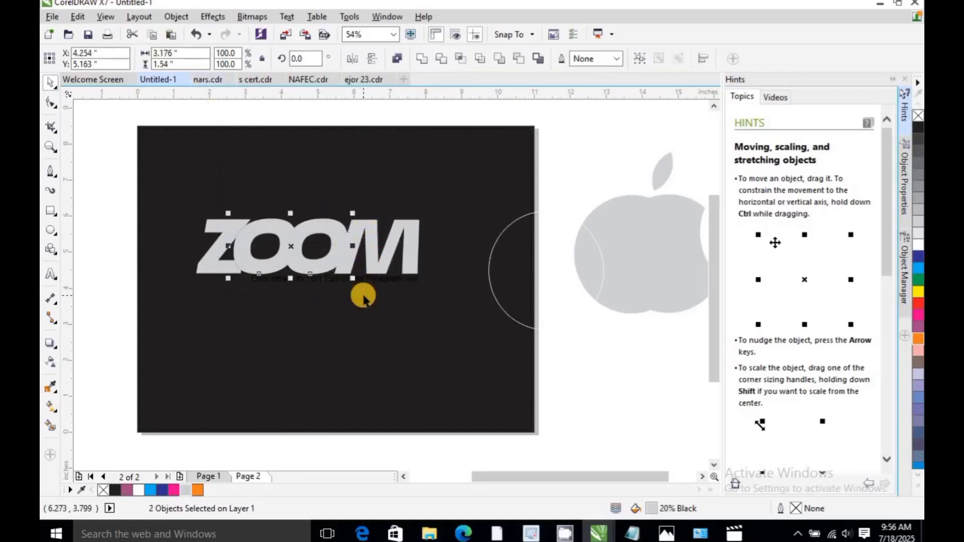
pyautogui.rightClick(292, 246)
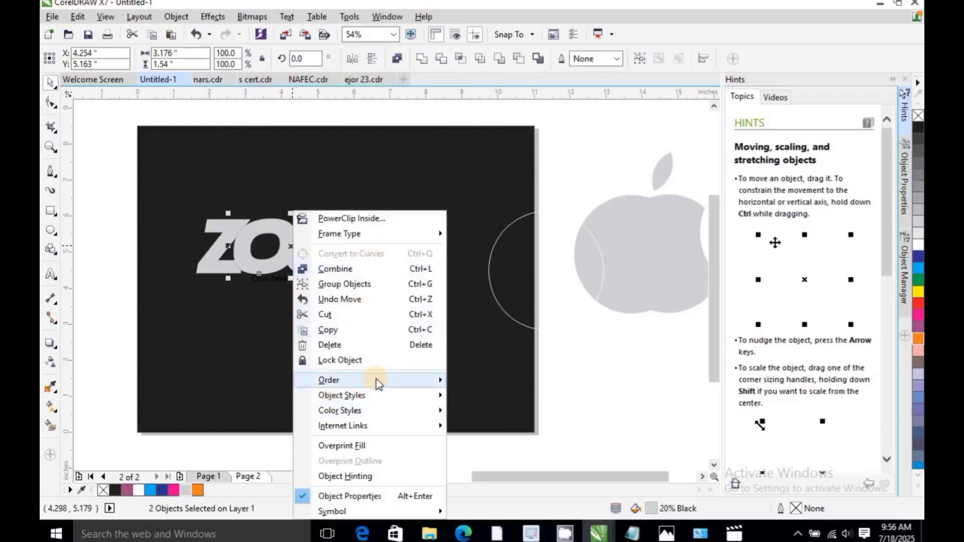
pyautogui.moveTo(376, 380)
pyautogui.click(505, 375)
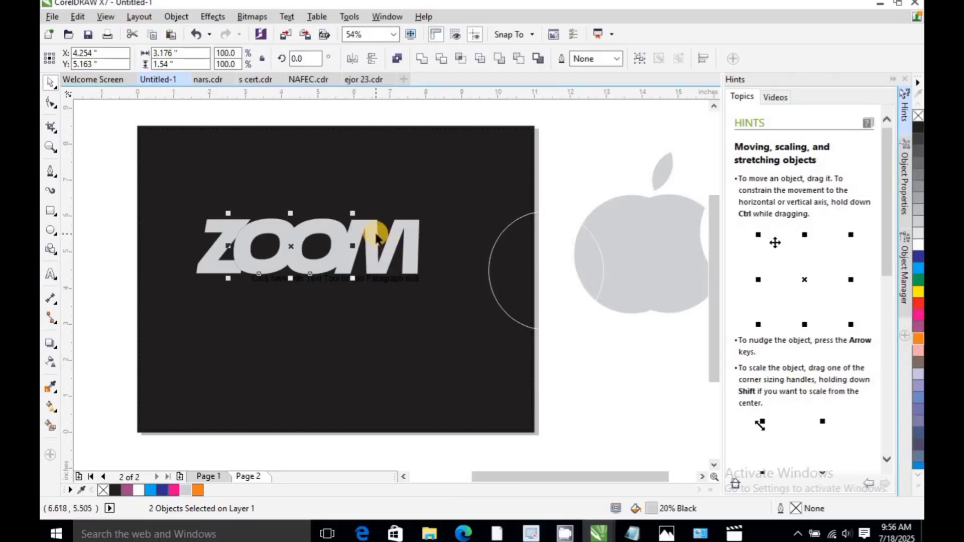
# Step: Nudge the letter Z slightly right, to about X 2.444 and Y 5.183 inches
pyautogui.click(210, 260)
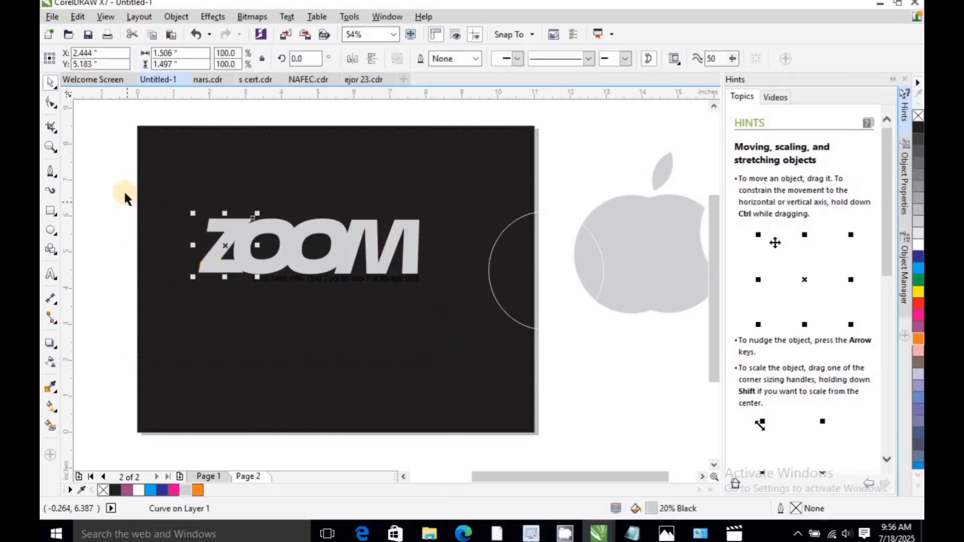
pyautogui.moveTo(125, 193); pyautogui.dragTo(459, 314)
pyautogui.click(440, 59)
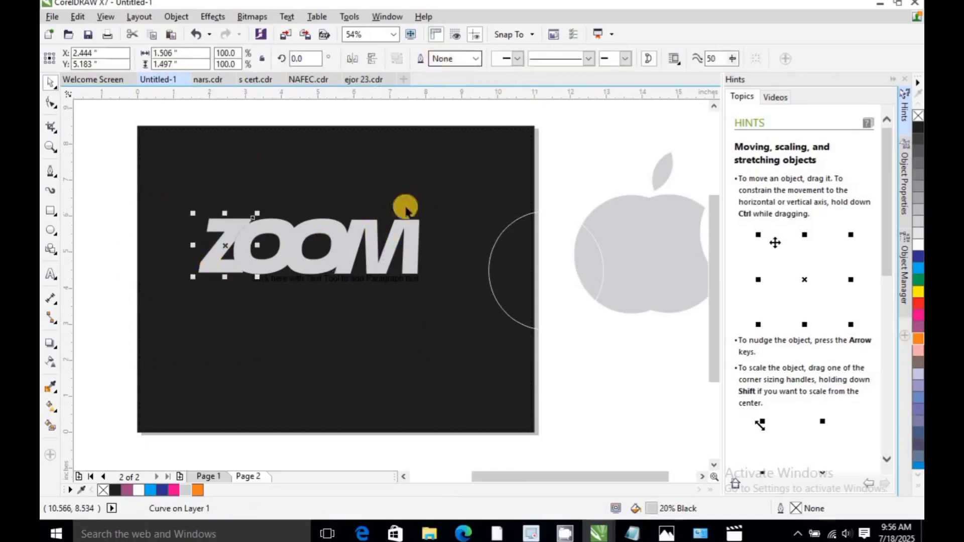
# Step: Trim the M with the overlapping second O, and offset the M to about X 6.729 and Y 5.163 inches
pyautogui.click(362, 237)
pyautogui.click(321, 241)
pyautogui.click(333, 233)
pyautogui.keyDown('shift'); pyautogui.click(365, 236); pyautogui.keyUp('shift')
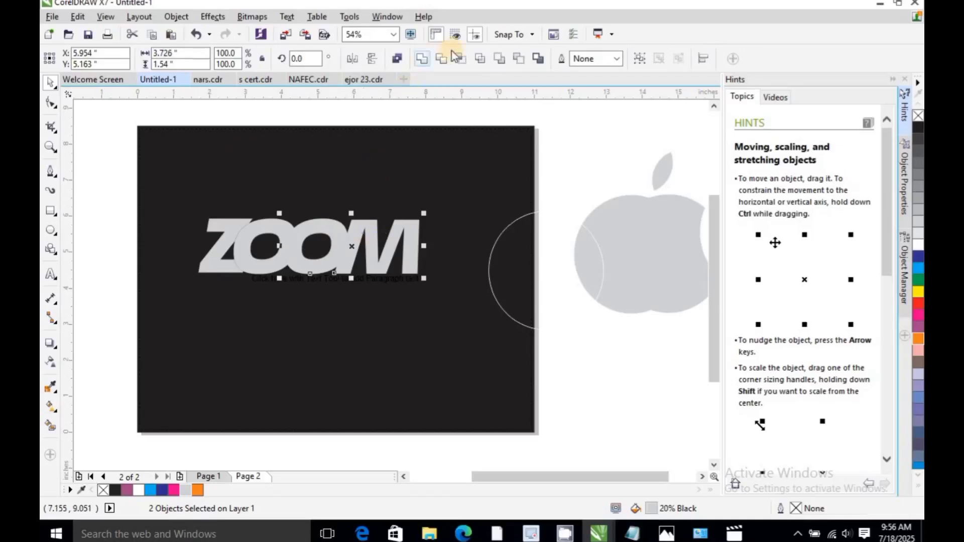
pyautogui.click(441, 59)
pyautogui.click(414, 262)
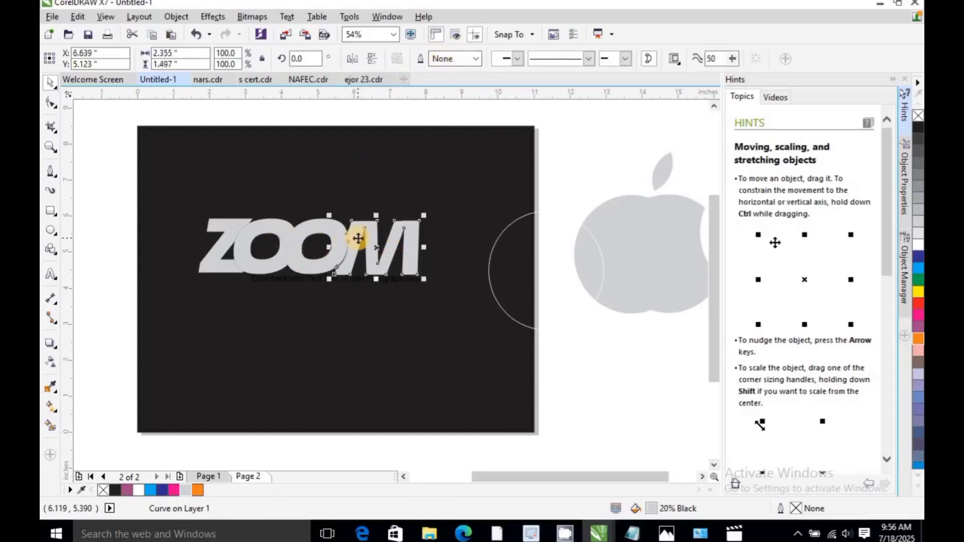
pyautogui.moveTo(358, 239); pyautogui.dragTo(360, 237)
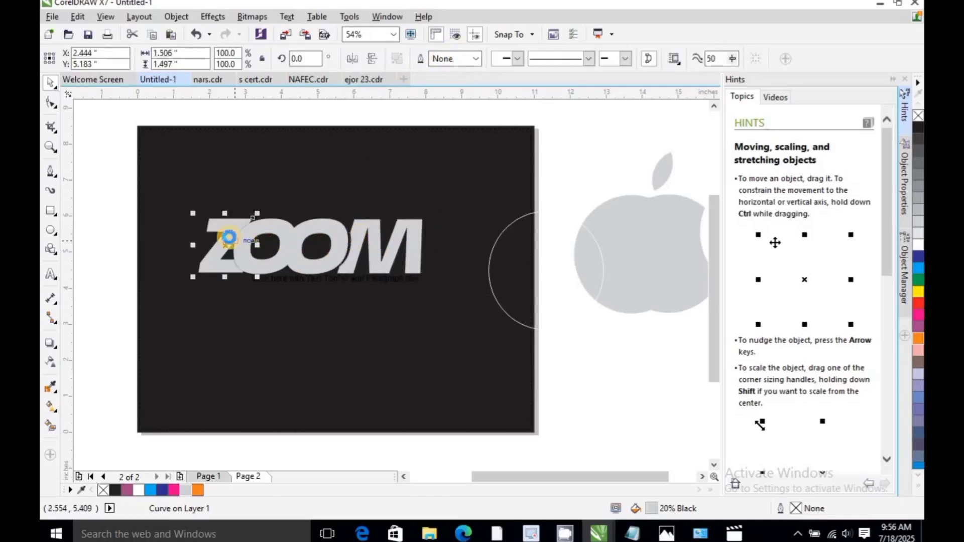
# Step: Trim the first O with the second O, and offset the letters to leave thin gaps between them
pyautogui.click(333, 229)
pyautogui.keyDown('shift'); pyautogui.click(275, 228); pyautogui.keyUp('shift')
pyautogui.click(442, 58)
pyautogui.click(318, 236)
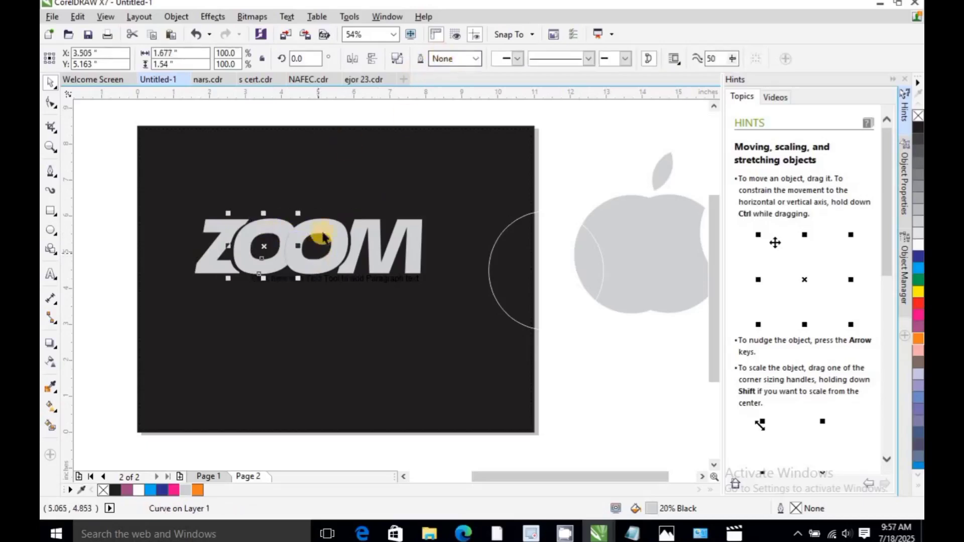
pyautogui.click(366, 243)
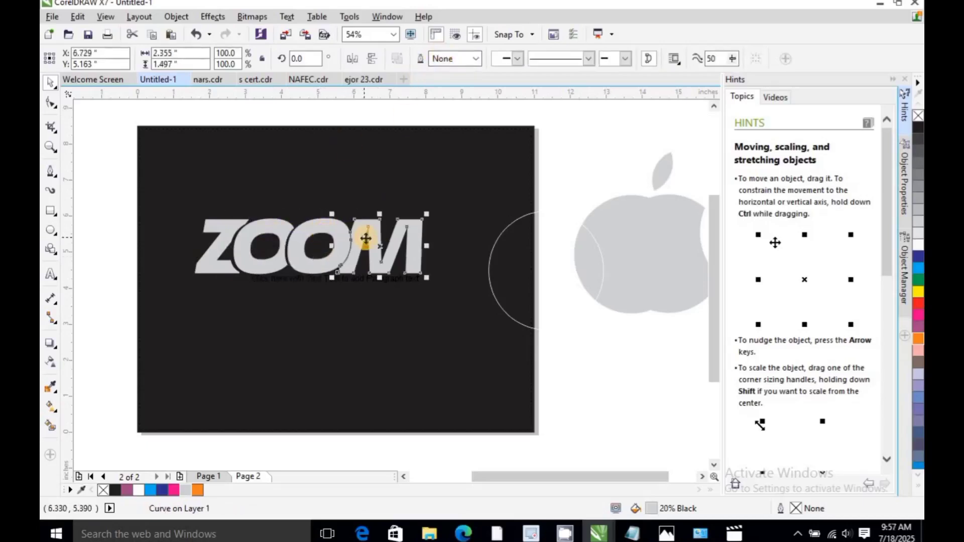
# Step: Fill both O letters with cyan, C:100 M:0 Y:0 K:0, after trying orange and yellow
pyautogui.press('z')
pyautogui.moveTo(188, 202); pyautogui.dragTo(449, 291)
pyautogui.doubleClick(53, 87)
pyautogui.click(282, 254)
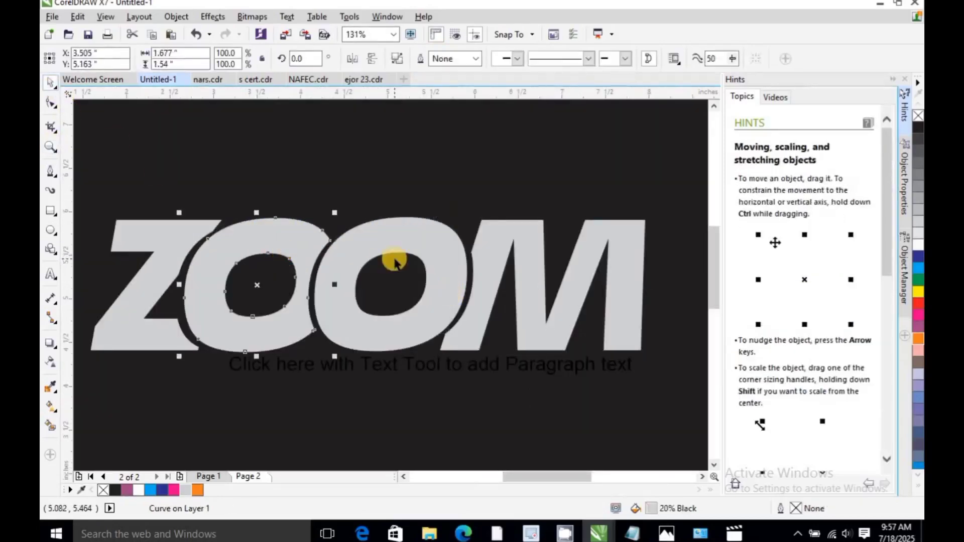
pyautogui.keyDown('shift'); pyautogui.click(387, 244); pyautogui.keyUp('shift')
pyautogui.click(197, 491)
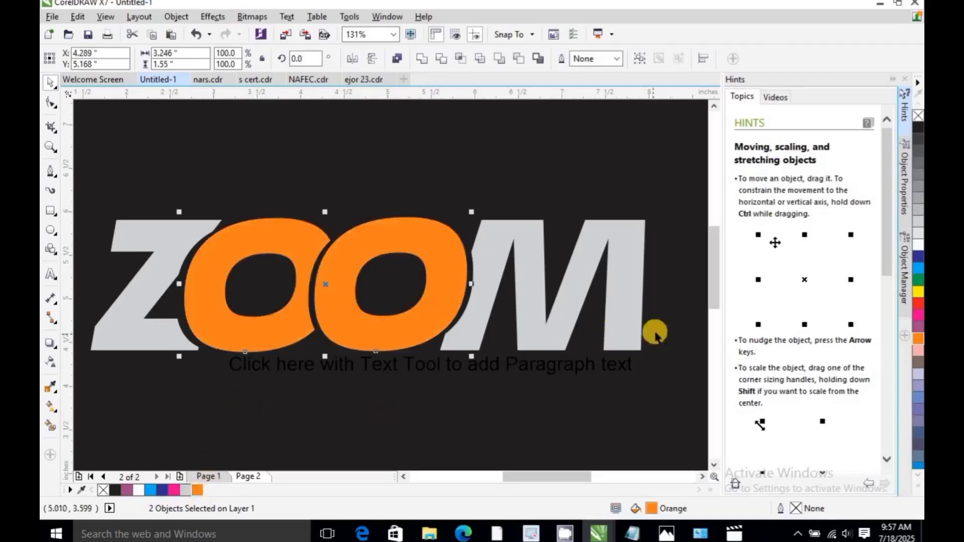
pyautogui.click(915, 292)
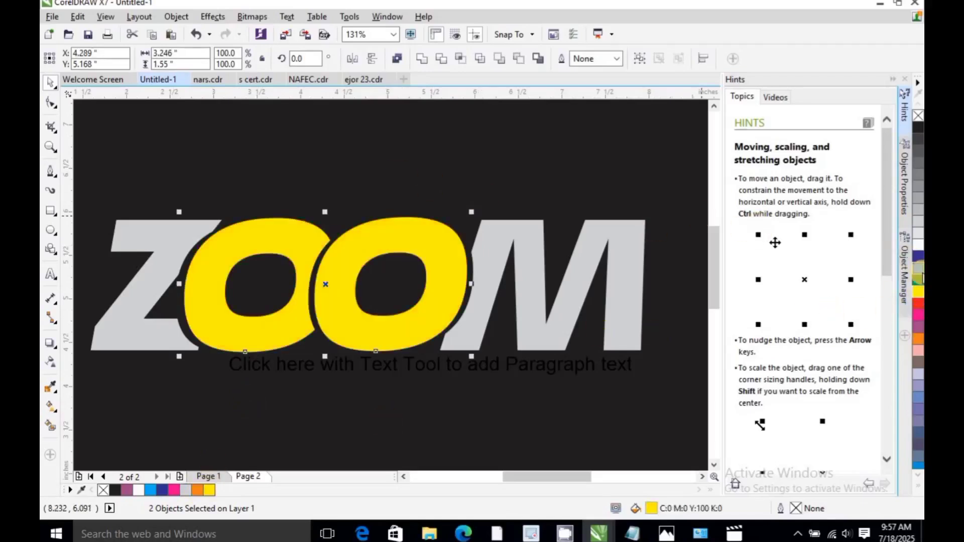
pyautogui.click(918, 268)
# Step: Add the letter A as artistic text beside the page, enlarge it to about 268 pt, and position it next to the page edge
pyautogui.doubleClick(50, 147)
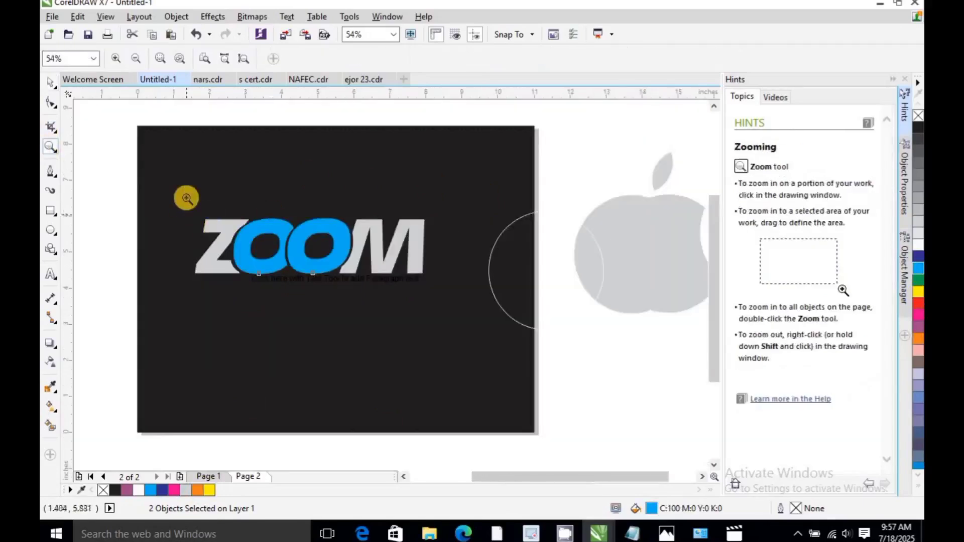
pyautogui.moveTo(187, 199); pyautogui.dragTo(405, 300)
pyautogui.scroll(-3, 404, 299)
pyautogui.moveTo(319, 196); pyautogui.dragTo(477, 345)
pyautogui.click(50, 85)
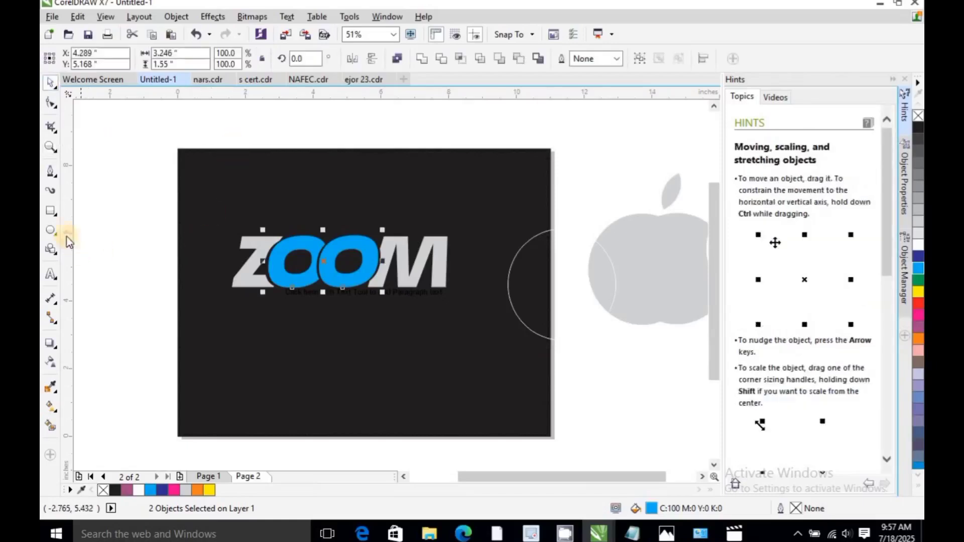
pyautogui.click(273, 360)
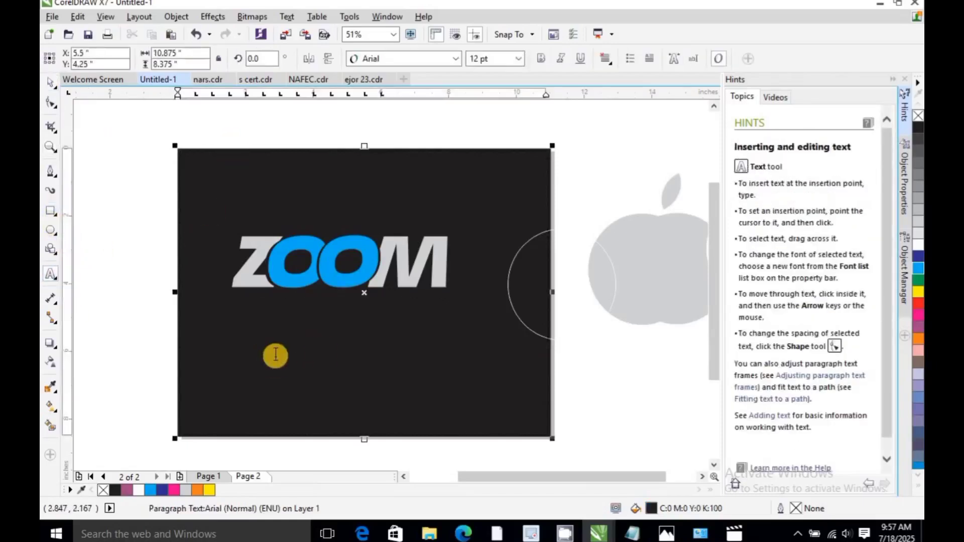
pyautogui.click(110, 350)
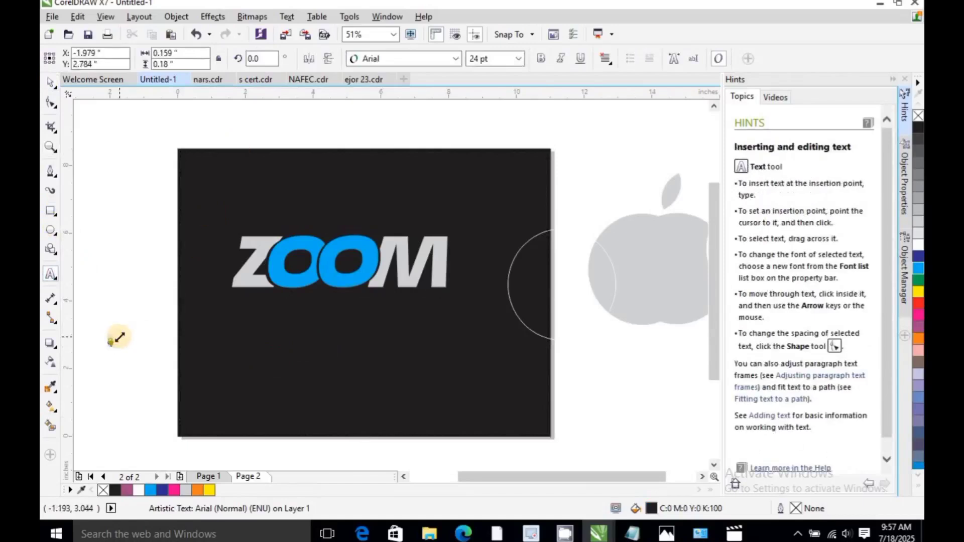
pyautogui.moveTo(116, 345); pyautogui.dragTo(208, 430)
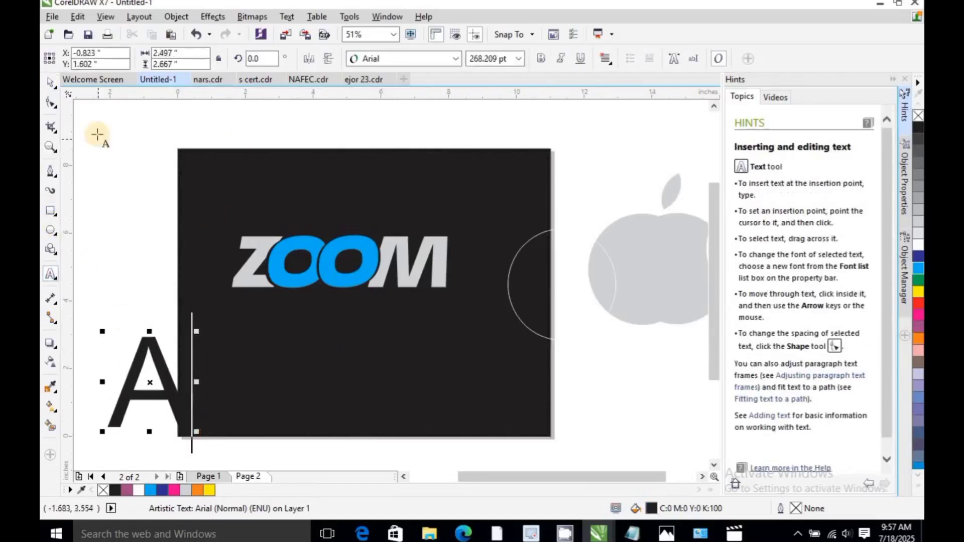
pyautogui.hotkey('ctrl', 'space')
pyautogui.moveTo(149, 349); pyautogui.dragTo(132, 269)
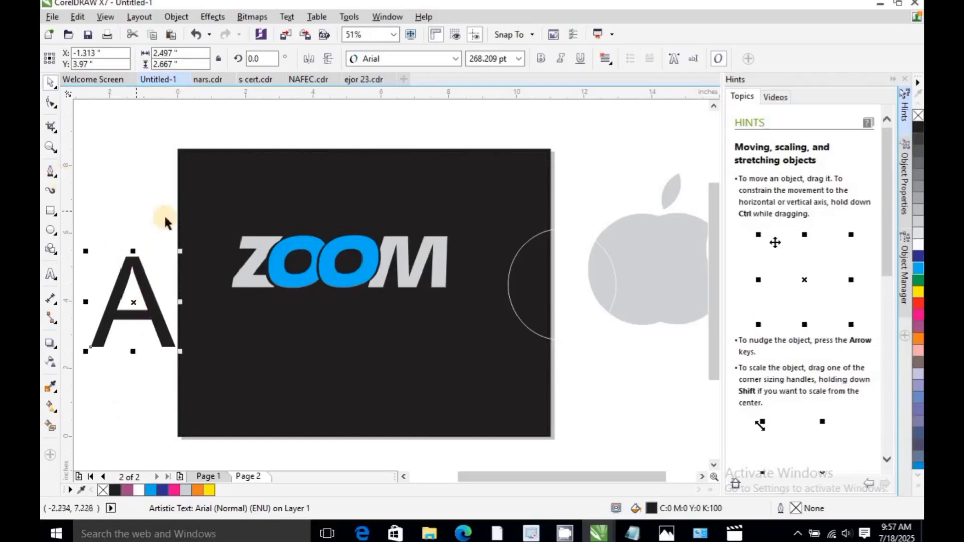
# Step: Set the font of the letter A to Bahnschrift after trying Jagerlay-BlackItalic
pyautogui.click(455, 59)
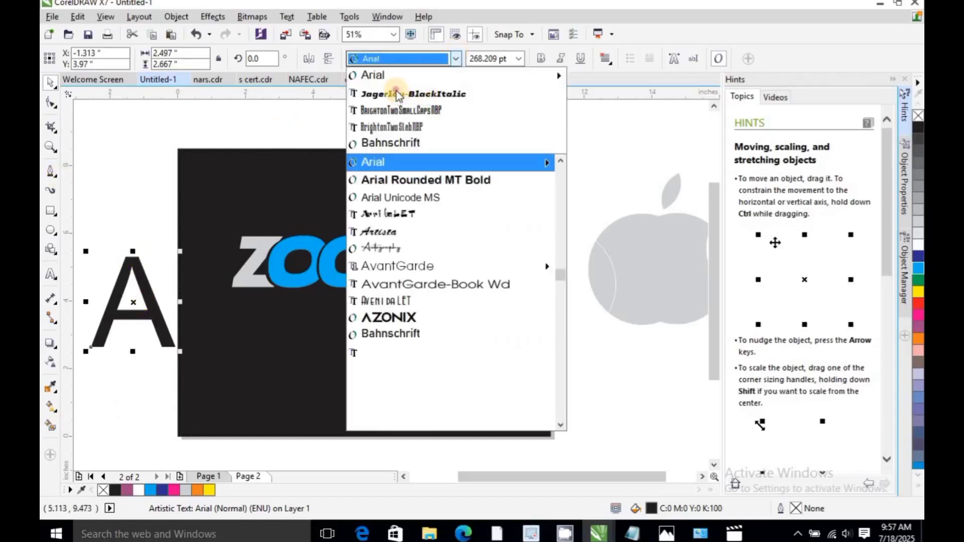
pyautogui.press('Escape')
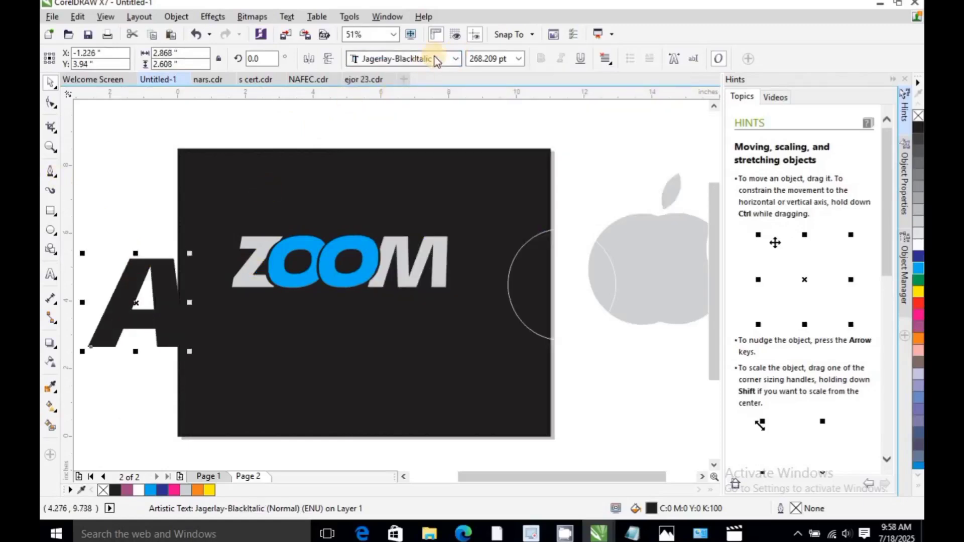
pyautogui.click(454, 59)
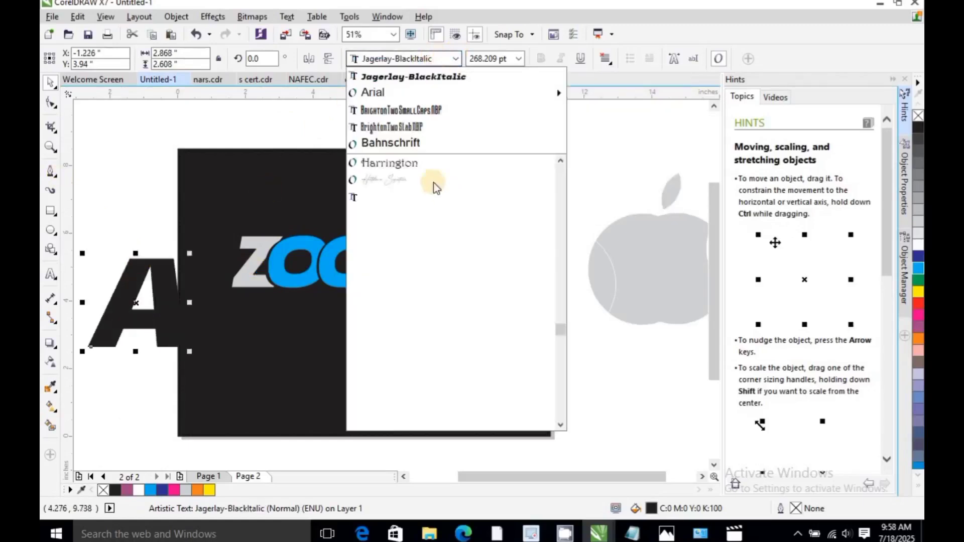
pyautogui.click(408, 146)
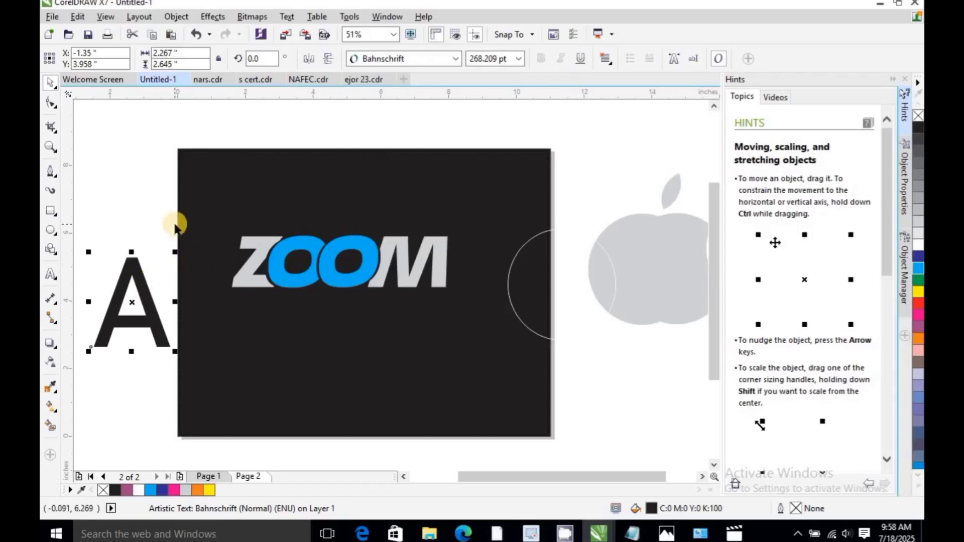
# Step: Draw a right-triangle basic shape about 2.51 by 0.857 inches above the letter A
pyautogui.click(50, 250)
pyautogui.click(56, 253)
pyautogui.click(53, 248)
pyautogui.click(54, 252)
pyautogui.click(98, 372)
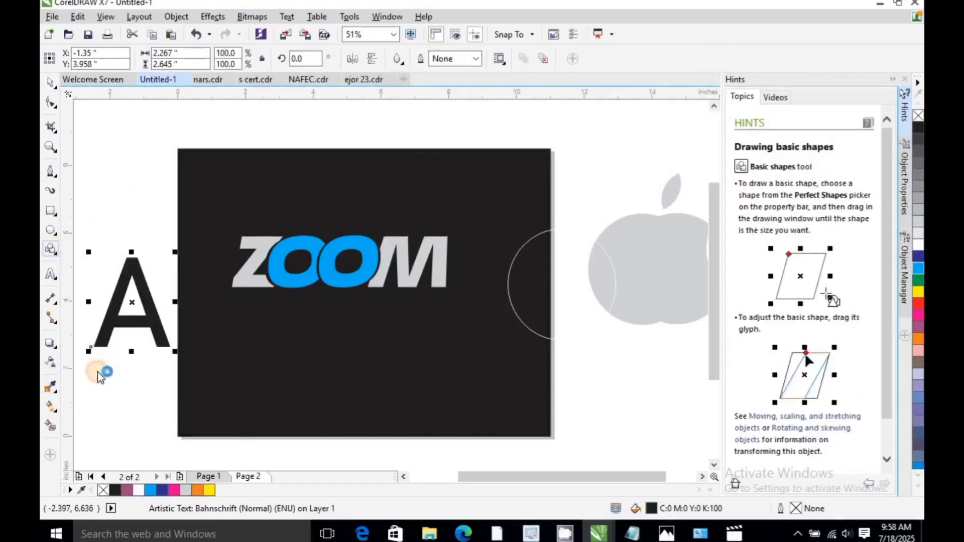
pyautogui.click(56, 252)
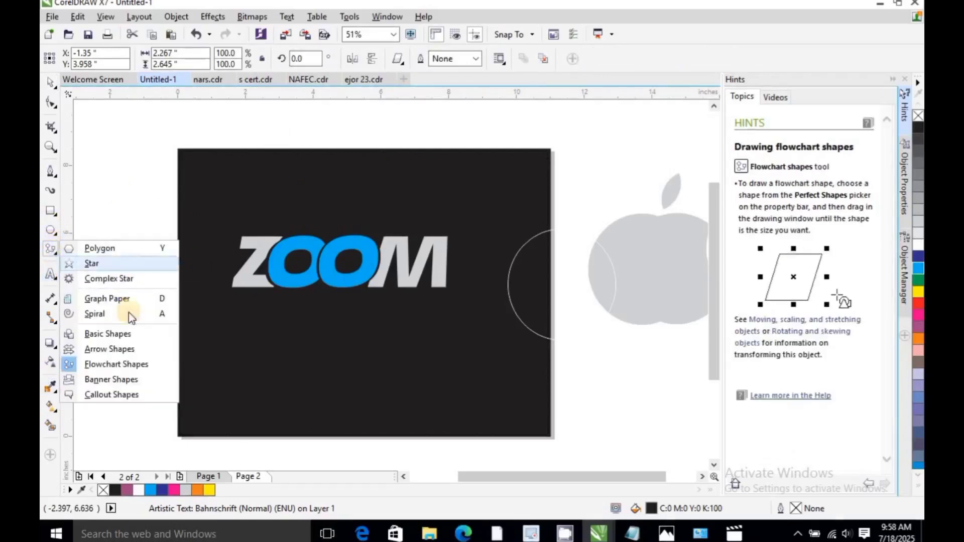
pyautogui.click(108, 334)
pyautogui.click(398, 58)
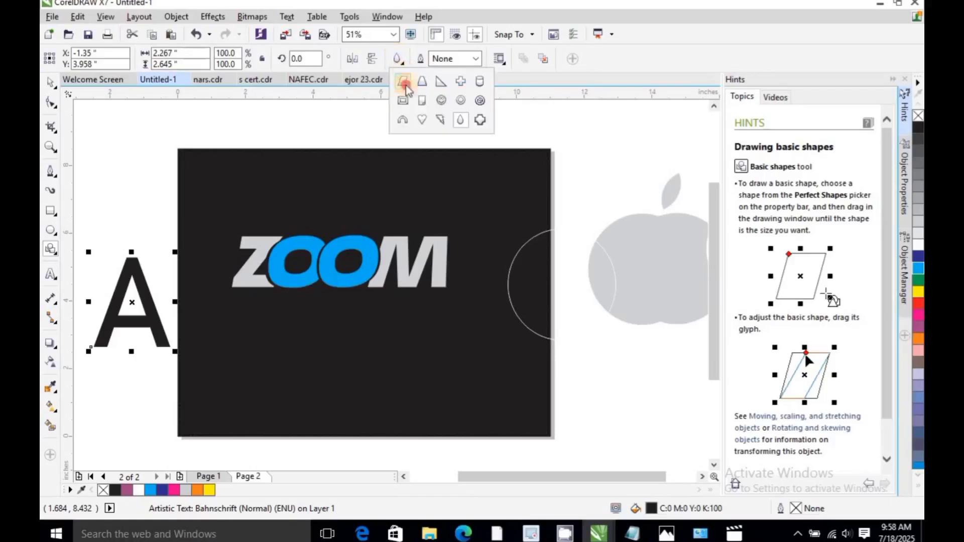
pyautogui.click(442, 81)
pyautogui.moveTo(119, 128)
pyautogui.mouseDown()
pyautogui.moveTo(193, 136)
pyautogui.moveTo(189, 168)
pyautogui.moveTo(214, 166)
pyautogui.mouseUp()
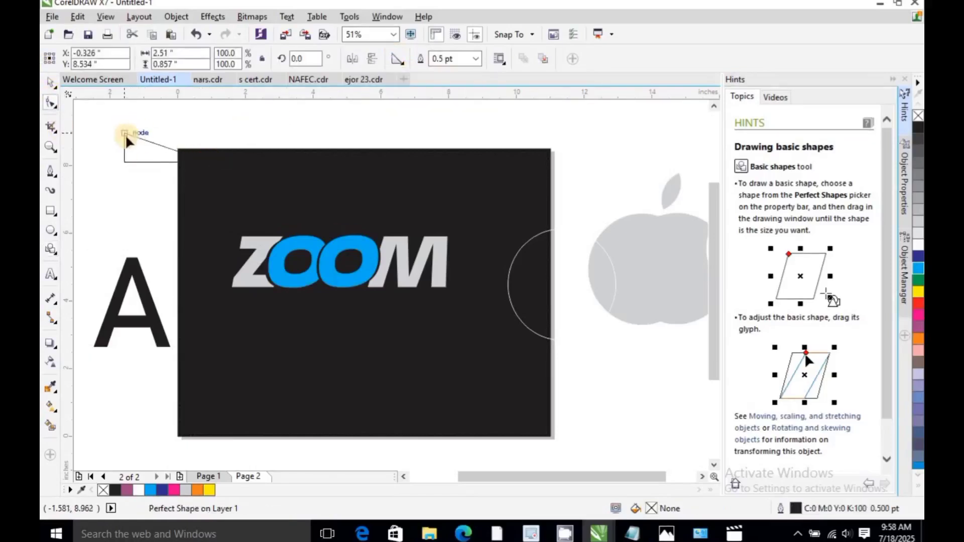
# Step: Convert the right triangle to curves
pyautogui.press('space')
pyautogui.rightClick(138, 146)
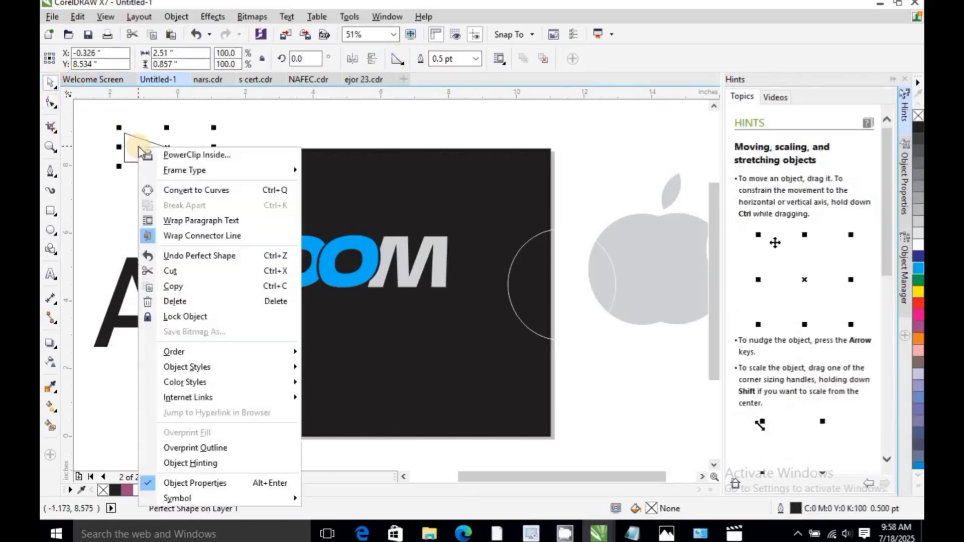
pyautogui.click(176, 193)
# Step: Bend the triangle's long sides into a tapered swoosh, and place it just above the A at about X -1.479 and Y 7.024 inches
pyautogui.click(52, 103)
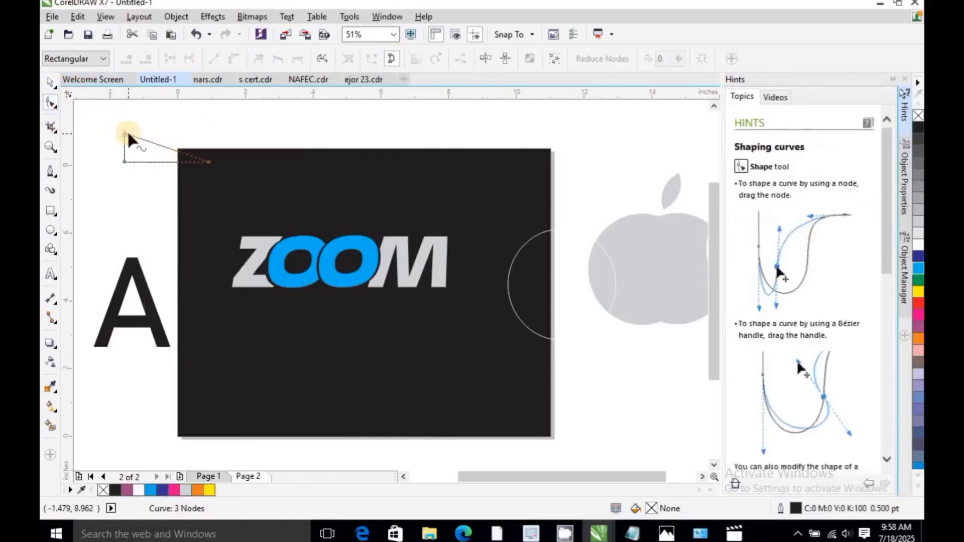
pyautogui.click(210, 166)
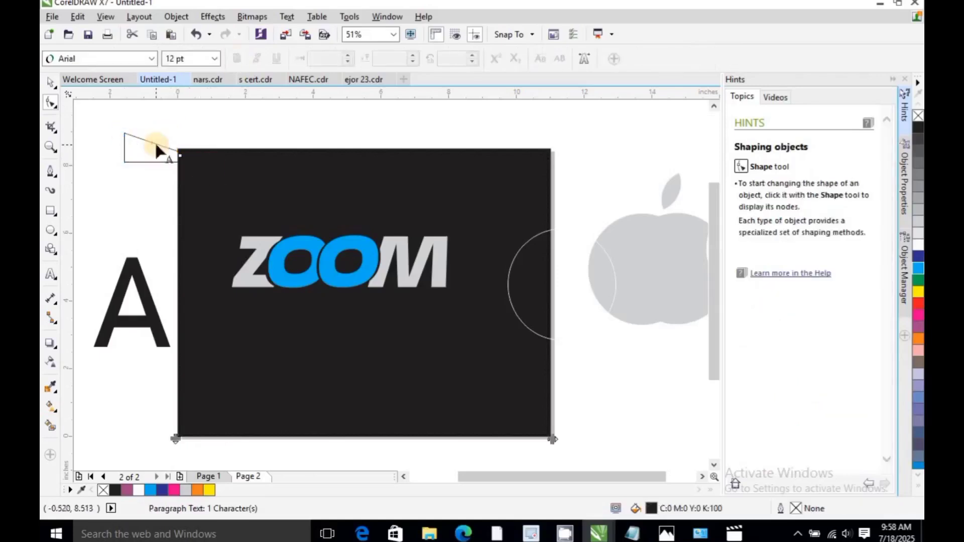
pyautogui.click(156, 143)
pyautogui.click(209, 162)
pyautogui.click(233, 59)
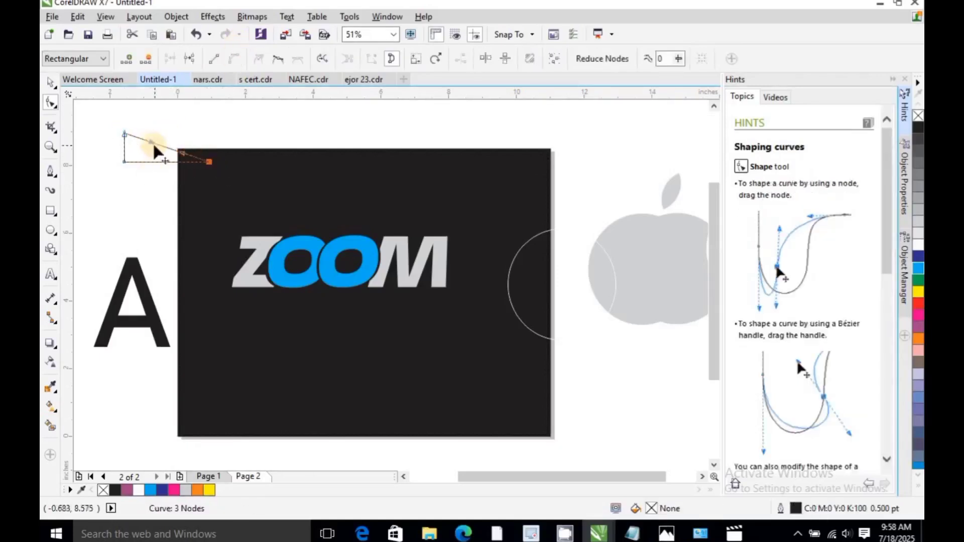
pyautogui.moveTo(153, 142); pyautogui.dragTo(167, 161)
pyautogui.click(234, 59)
pyautogui.moveTo(188, 161); pyautogui.dragTo(125, 146)
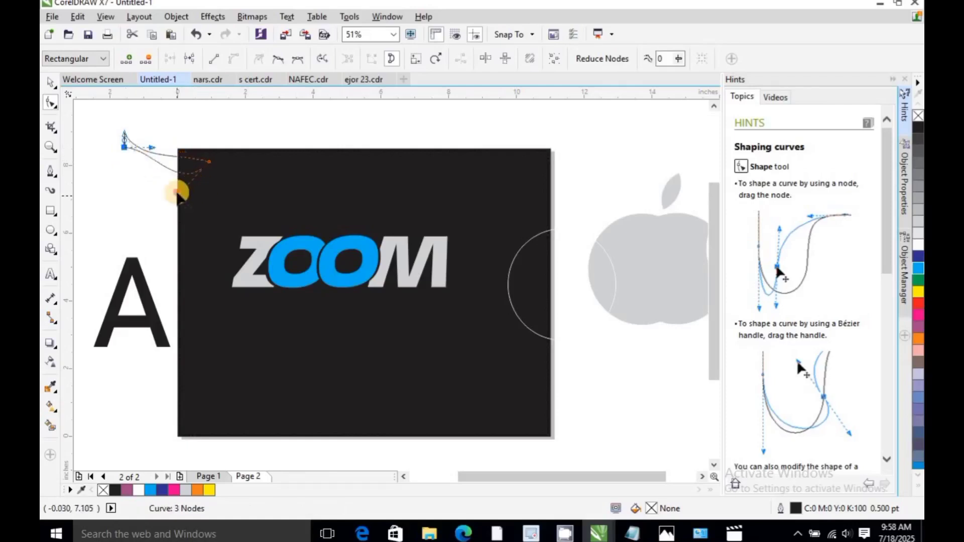
pyautogui.moveTo(179, 195); pyautogui.dragTo(125, 199)
pyautogui.click(50, 82)
pyautogui.click(165, 151)
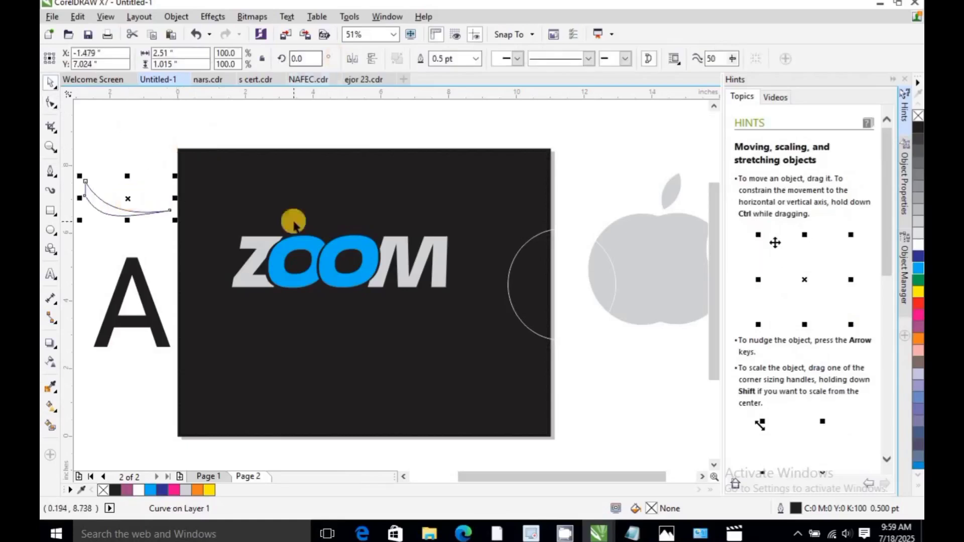
# Step: Fill the swoosh with Orange and remove its outline
pyautogui.click(198, 490)
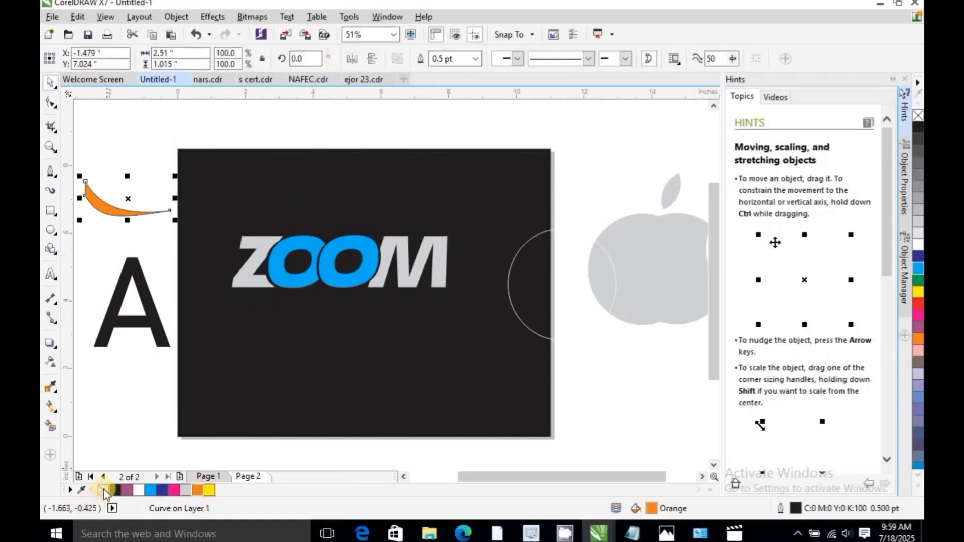
pyautogui.doubleClick(104, 490)
pyautogui.click(548, 437)
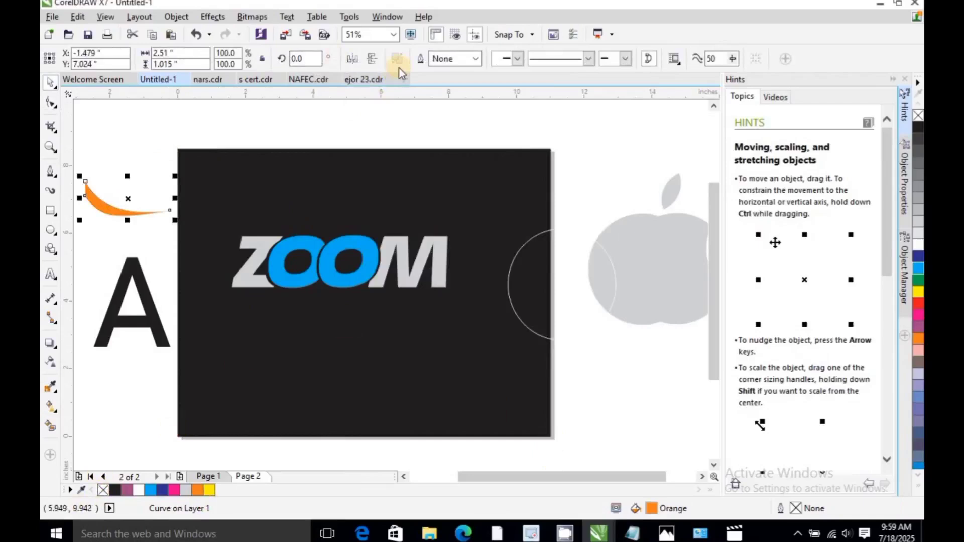
# Step: Flip the orange swoosh vertically so it arches upward
pyautogui.click(84, 234)
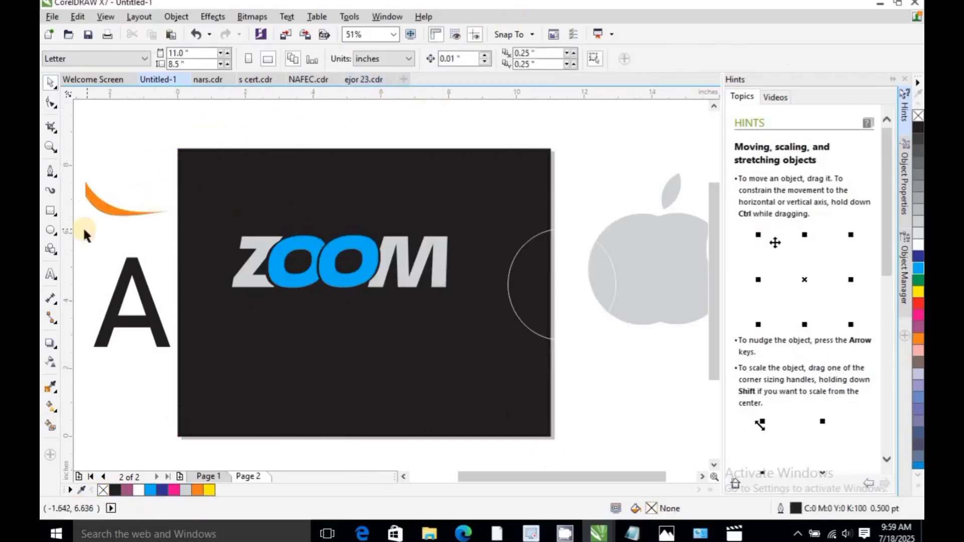
pyautogui.click(108, 216)
pyautogui.click(372, 59)
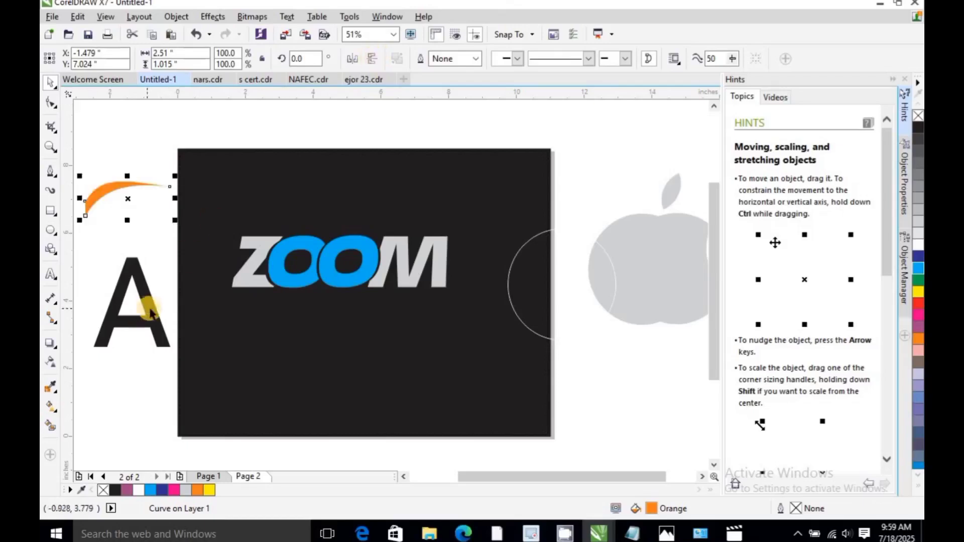
# Step: Move the A below ZOOM on the black page with a White fill, and lay the swoosh across it, about 2.778 inches wide
pyautogui.moveTo(149, 312); pyautogui.dragTo(319, 370)
pyautogui.click(140, 491)
pyautogui.moveTo(99, 189); pyautogui.dragTo(337, 336)
pyautogui.click(273, 364)
pyautogui.click(308, 342)
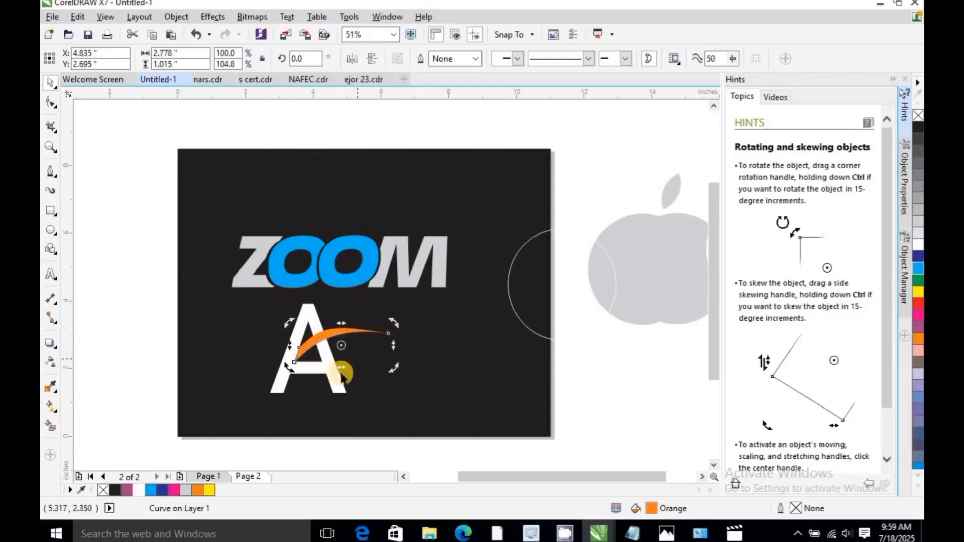
# Step: Try trimming the white letter A with the orange swoosh
pyautogui.keyDown('shift'); pyautogui.click(333, 389); pyautogui.keyUp('shift')
pyautogui.click(442, 58)
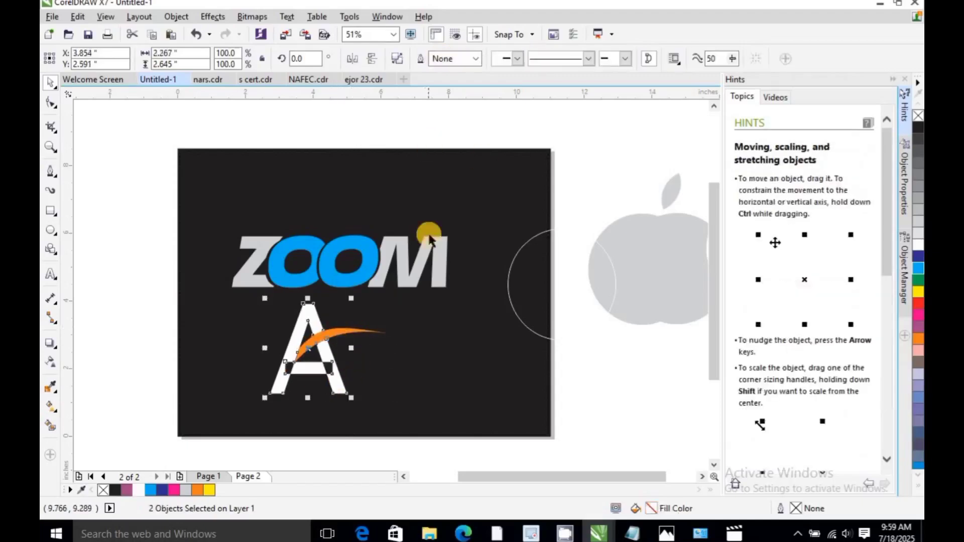
pyautogui.hotkey('ctrl', 'z')
pyautogui.click(420, 365)
pyautogui.click(352, 329)
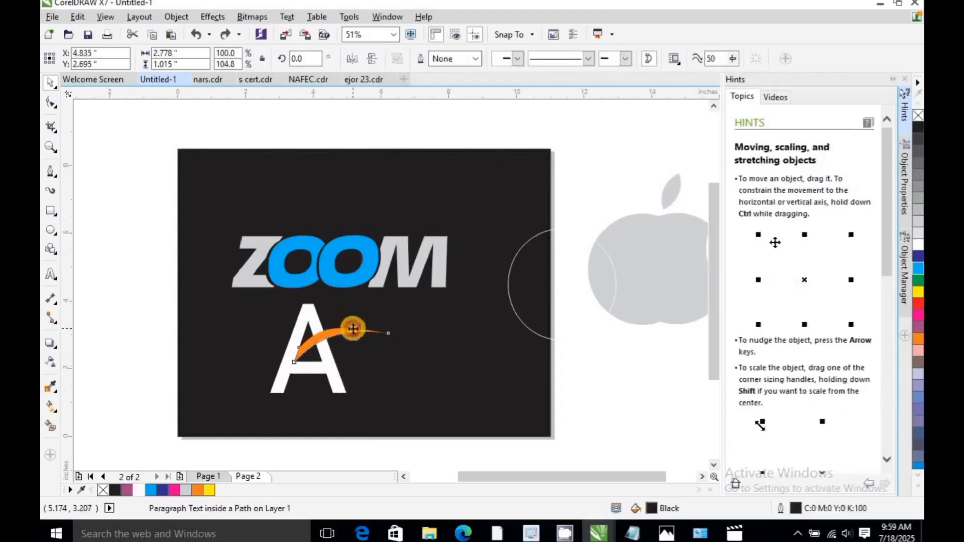
pyautogui.keyDown('shift'); pyautogui.click(284, 374); pyautogui.keyUp('shift')
pyautogui.click(445, 61)
pyautogui.click(416, 201)
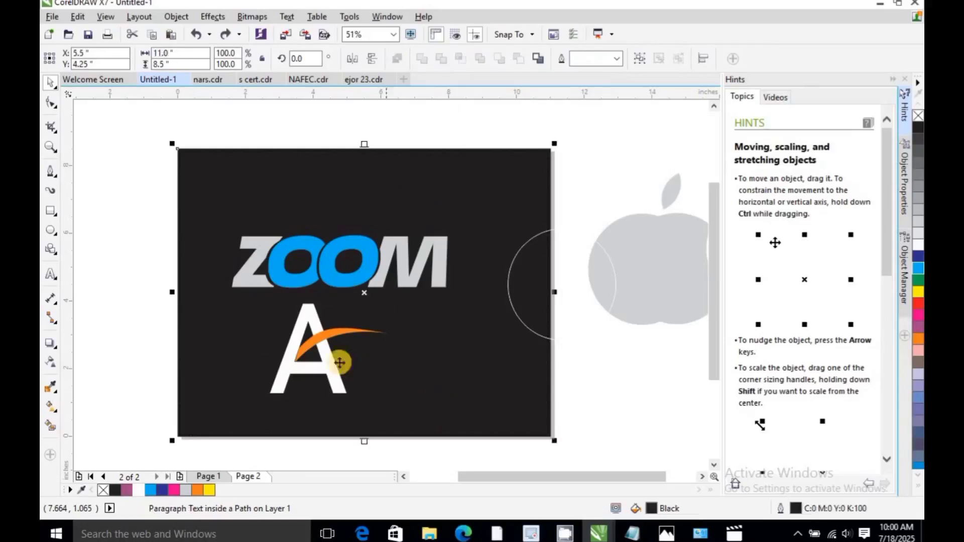
# Step: Try trimming the orange swoosh with the letter A, and undo the trim
pyautogui.click(326, 363)
pyautogui.rightClick(326, 364)
pyautogui.click(399, 124)
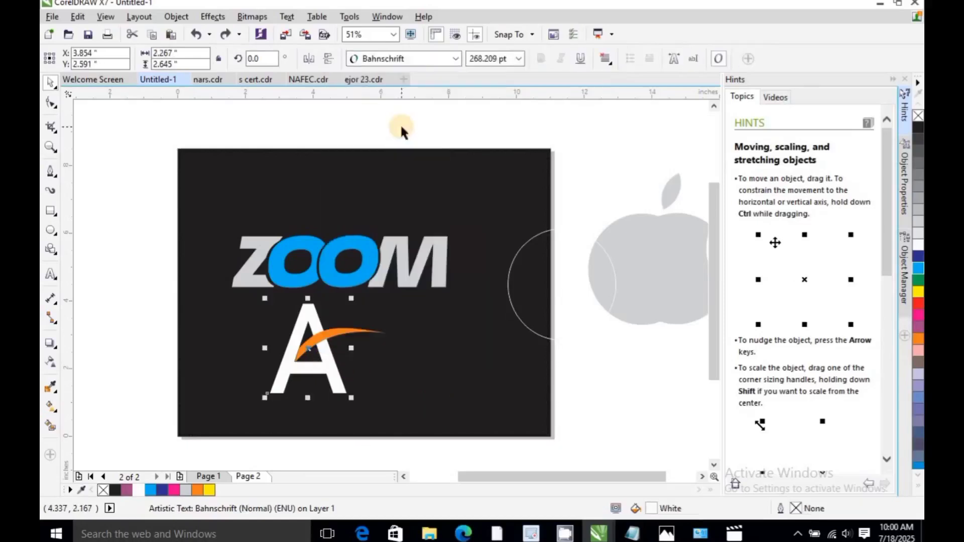
pyautogui.keyDown('shift'); pyautogui.click(365, 330); pyautogui.keyUp('shift')
pyautogui.click(445, 62)
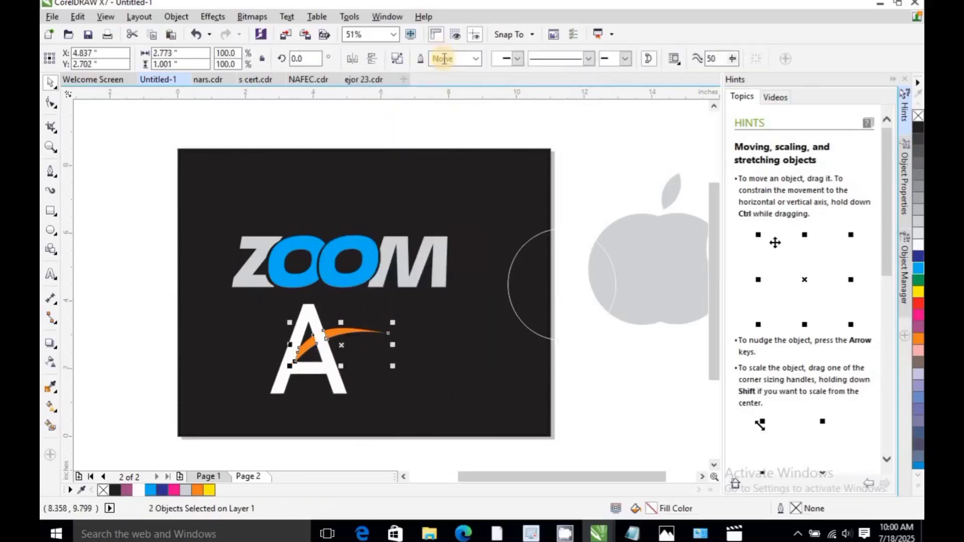
pyautogui.hotkey('ctrl', 'z')
pyautogui.click(442, 59)
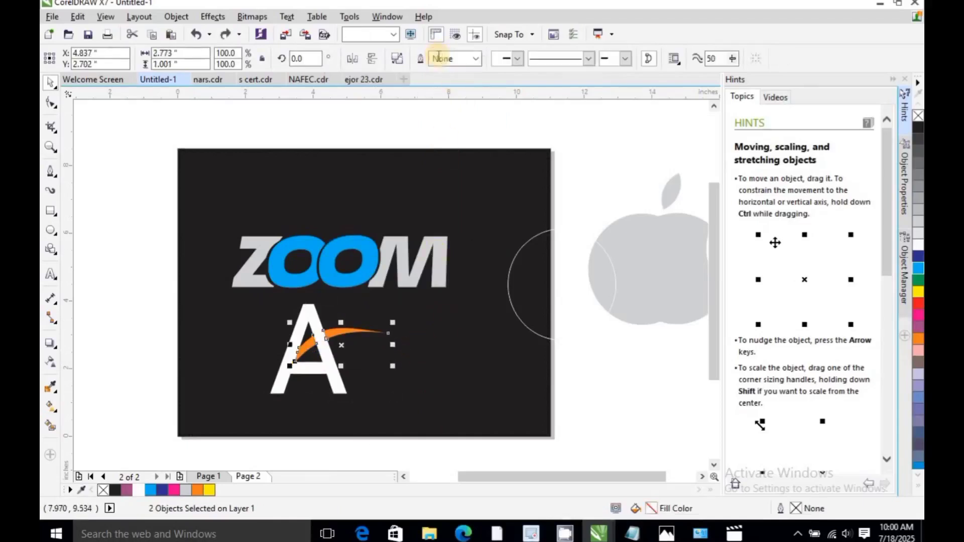
pyautogui.hotkey('ctrl', 'z')
# Step: Trim the letter A with the swoosh, and shift the A to about X 3.772 and Y 2.53 inches
pyautogui.click(438, 410)
pyautogui.click(341, 337)
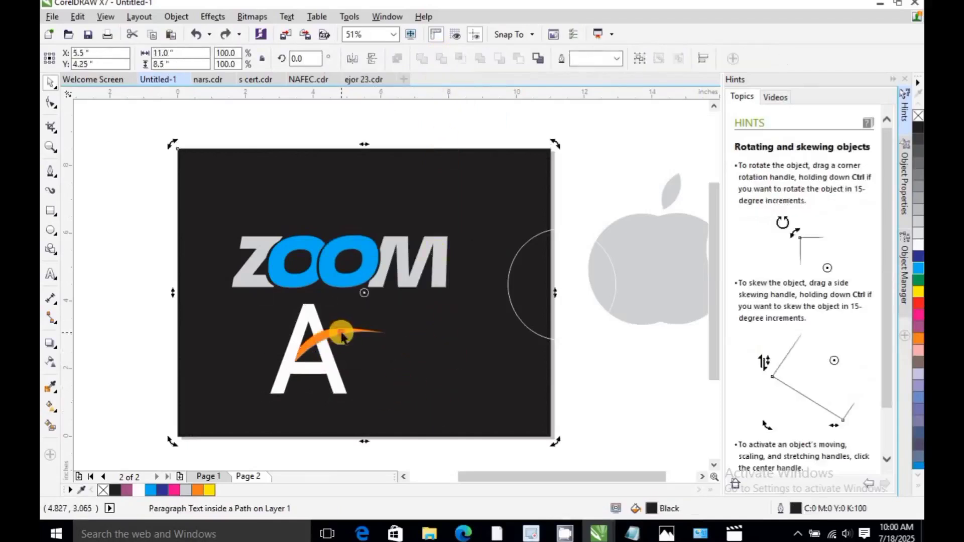
pyautogui.click(341, 332)
pyautogui.press('pagedown')
pyautogui.click(578, 365)
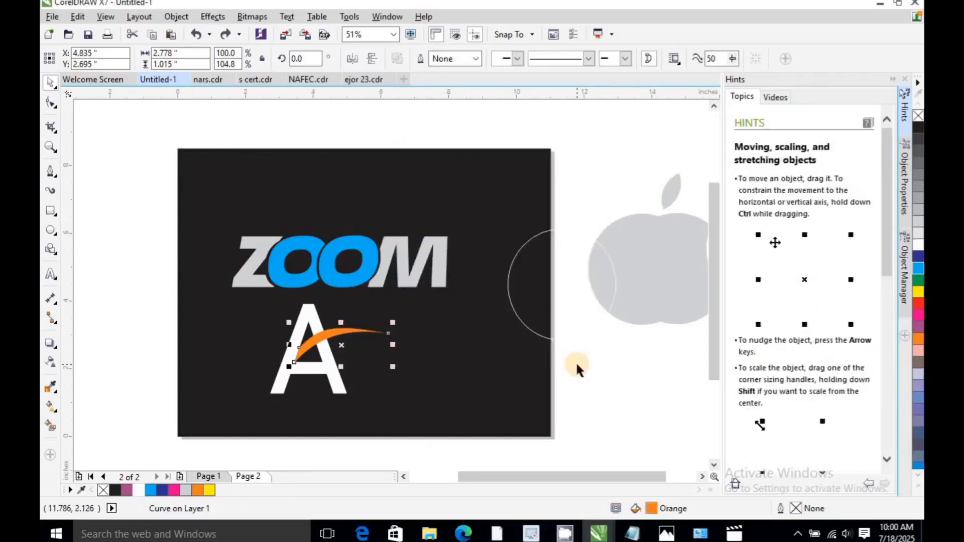
pyautogui.click(340, 405)
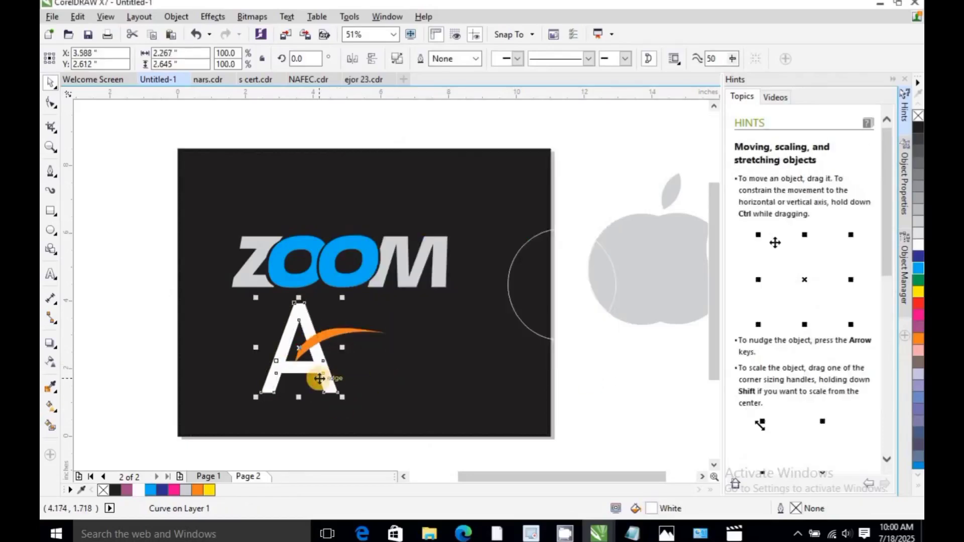
pyautogui.moveTo(323, 377); pyautogui.dragTo(326, 381)
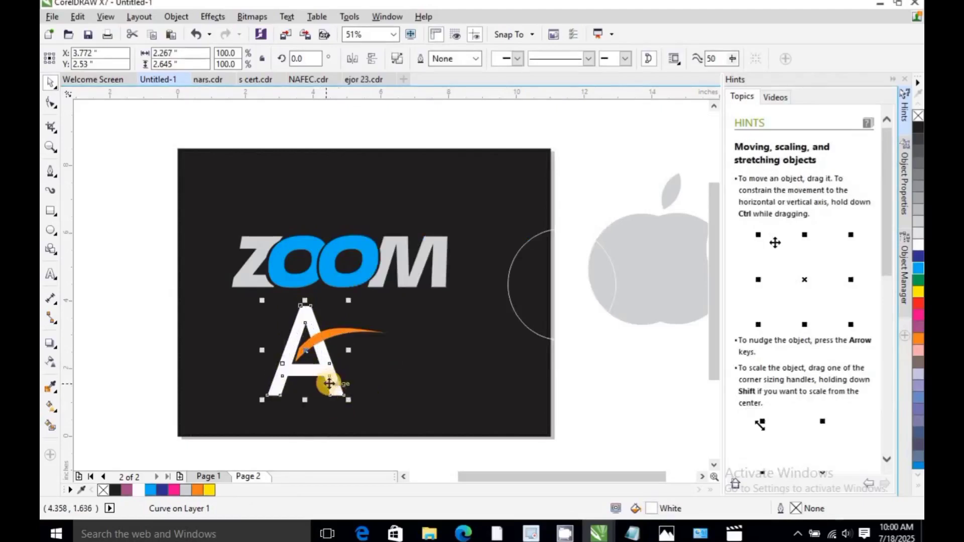
# Step: Trim the shifted letter A with the swoosh once more
pyautogui.click(345, 338)
pyautogui.click(340, 333)
pyautogui.keyDown('shift'); pyautogui.click(294, 376); pyautogui.keyUp('shift')
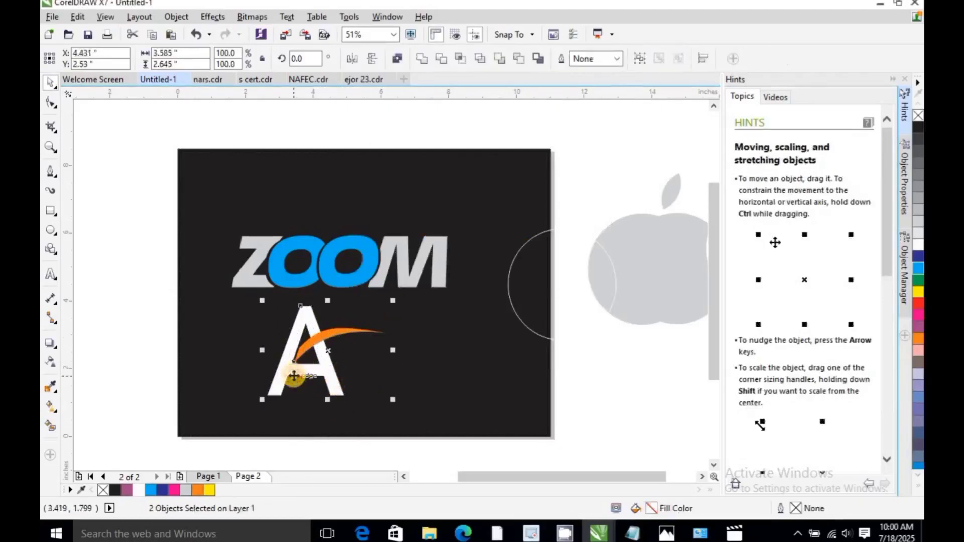
pyautogui.click(439, 59)
pyautogui.click(331, 353)
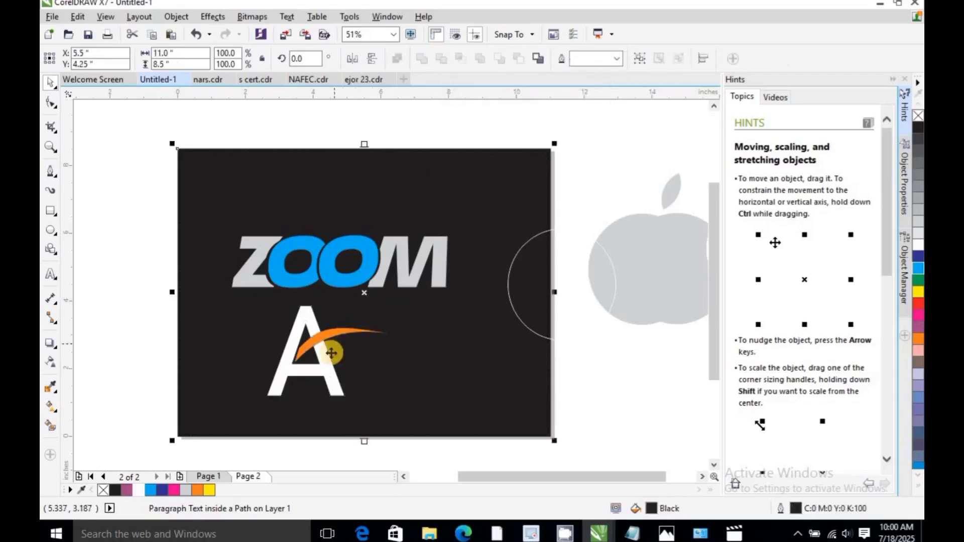
# Step: Shrink the swoosh over the A to about 2.05 by 0.749 inches
pyautogui.click(327, 338)
pyautogui.moveTo(395, 322); pyautogui.dragTo(379, 364)
pyautogui.moveTo(380, 324); pyautogui.dragTo(370, 329)
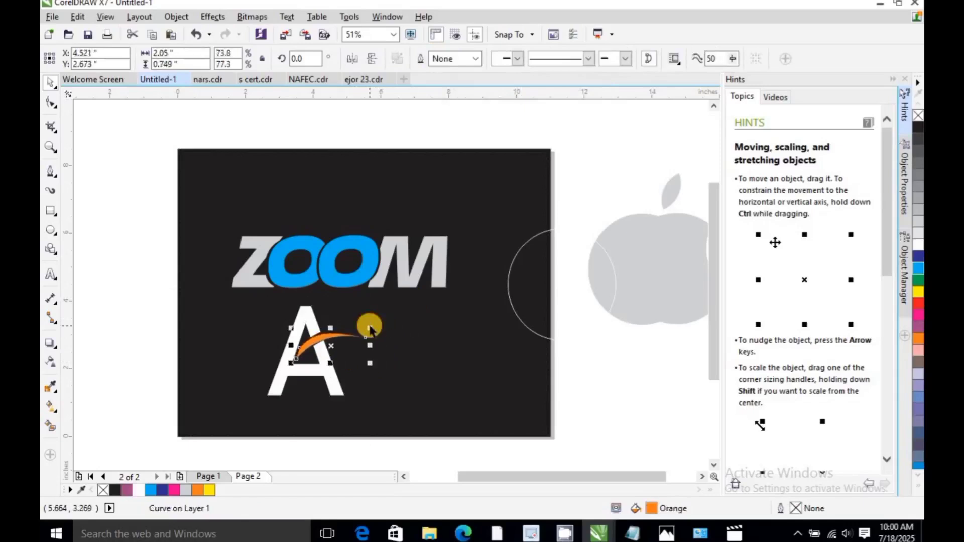
pyautogui.click(174, 270)
# Step: Skew the swoosh slightly upward at its pointed end, to a height of about 0.803 inches
pyautogui.click(49, 147)
pyautogui.click(346, 396)
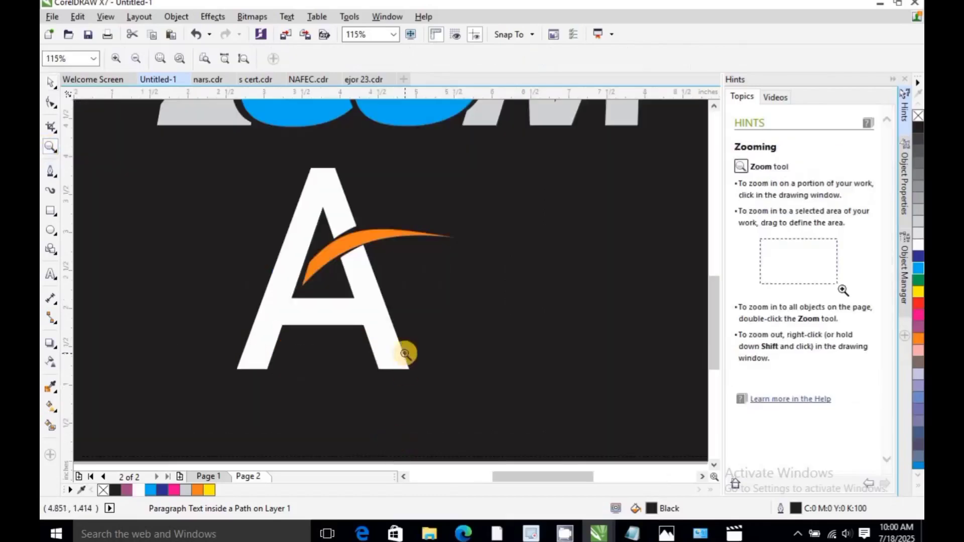
pyautogui.click(51, 82)
pyautogui.click(381, 233)
pyautogui.click(383, 235)
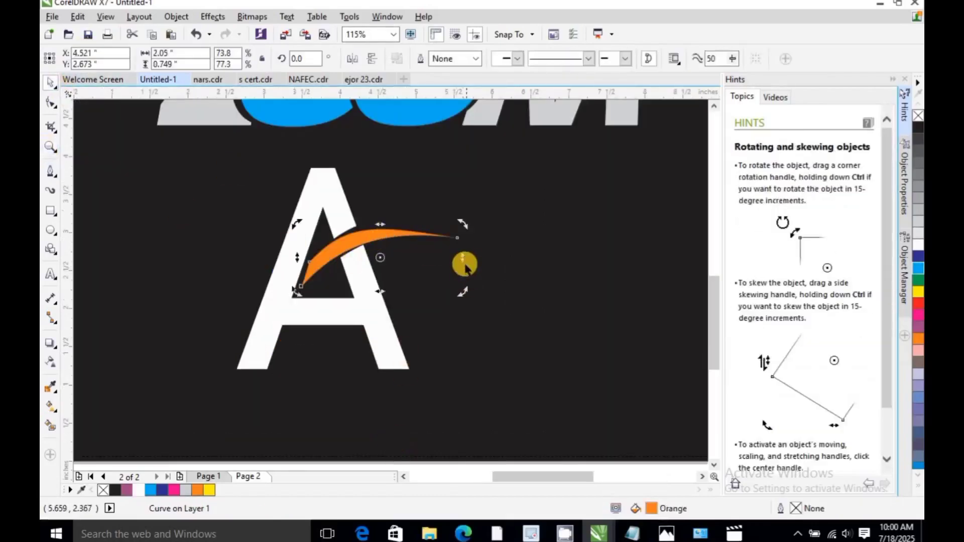
pyautogui.moveTo(462, 262)
pyautogui.mouseDown()
pyautogui.moveTo(461, 246)
pyautogui.moveTo(461, 254)
pyautogui.mouseUp()
pyautogui.click(482, 264)
pyautogui.click(354, 243)
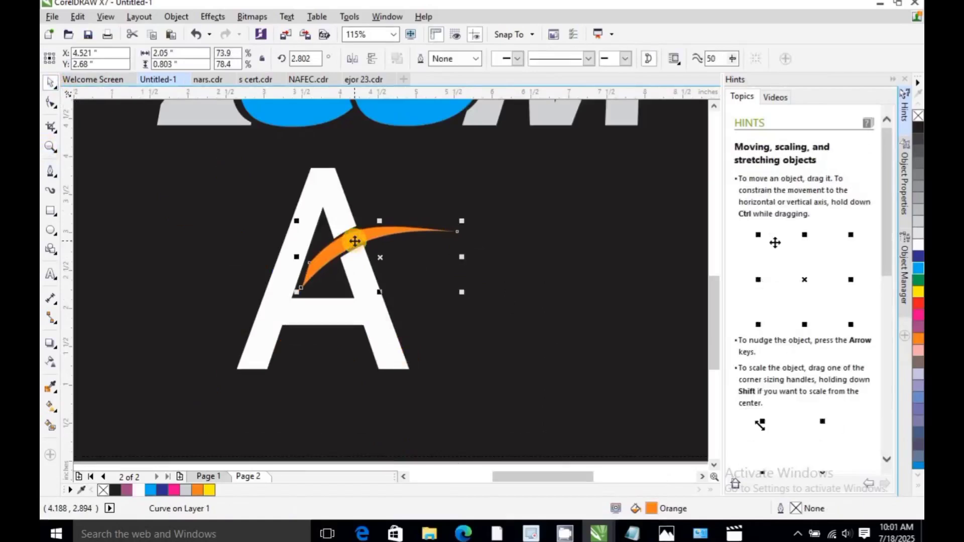
# Step: Duplicate the swoosh and place the copy beside the A at about X 7.866 and Y 1.926 inches
pyautogui.click(579, 245)
pyautogui.click(204, 209)
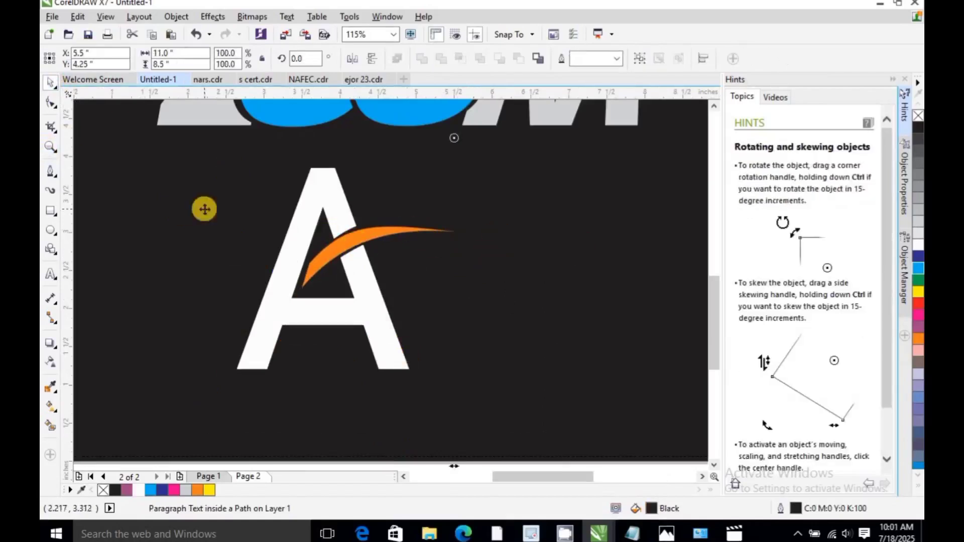
pyautogui.rightClick(271, 245)
pyautogui.moveTo(226, 254); pyautogui.dragTo(577, 473)
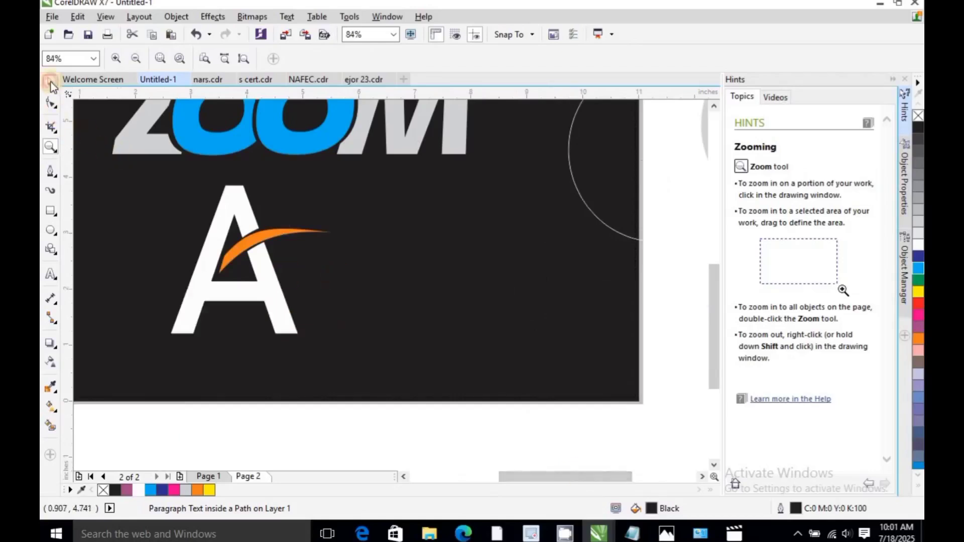
pyautogui.click(51, 82)
pyautogui.click(278, 233)
pyautogui.hotkey('ctrl', 'd')
pyautogui.moveTo(275, 218); pyautogui.dragTo(448, 273)
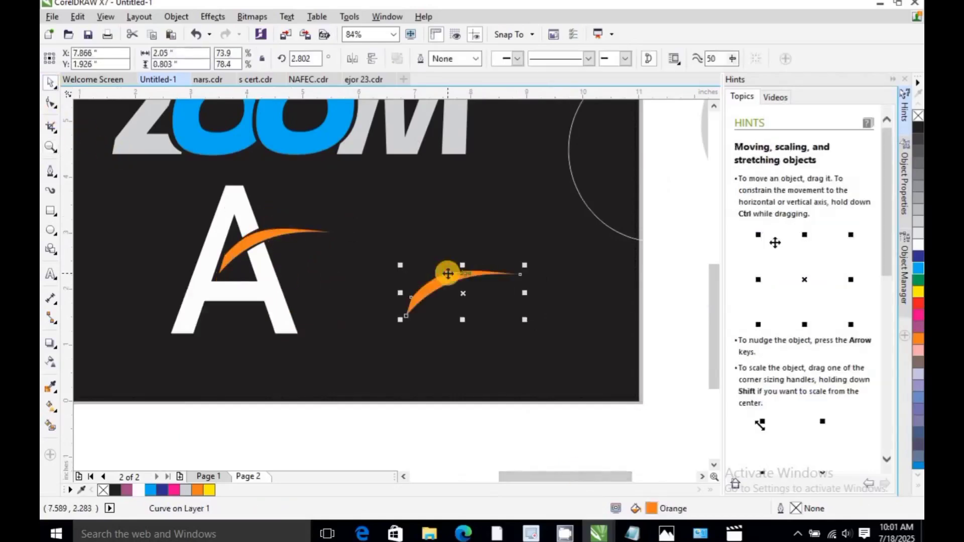
# Step: Duplicate the separate swoosh again beside it, and delete the extra copy
pyautogui.hotkey('ctrl', 'd')
pyautogui.moveTo(659, 310); pyautogui.dragTo(442, 276)
pyautogui.click(353, 59)
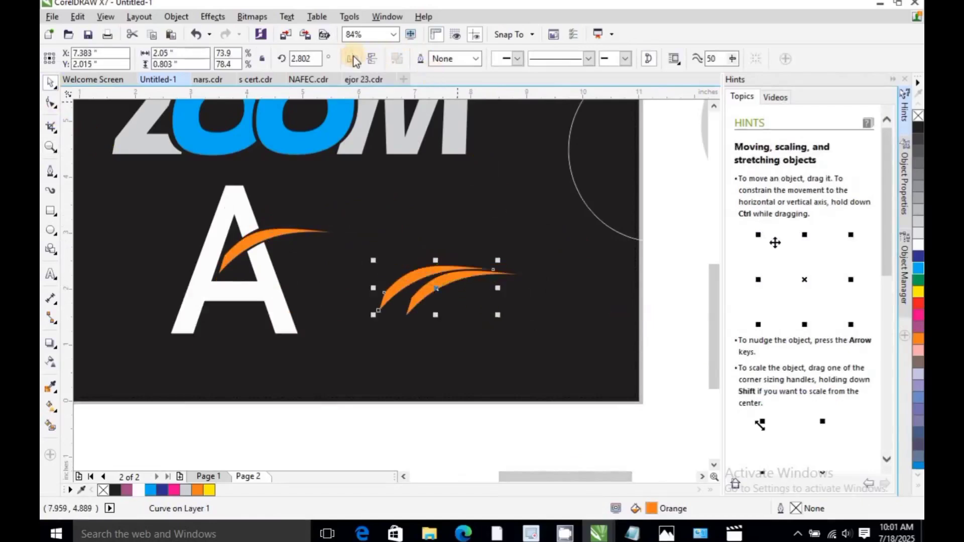
pyautogui.press('Delete')
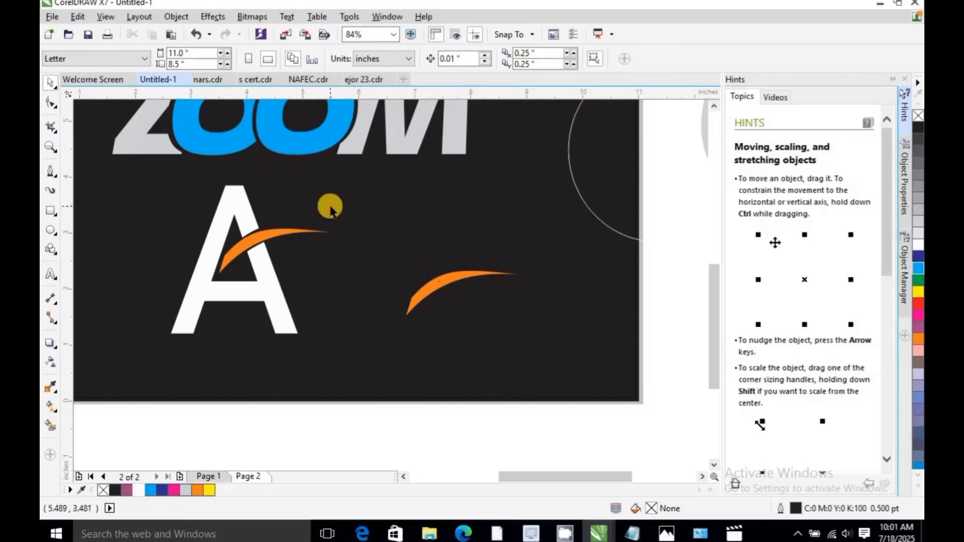
# Step: Draw a narrow rectangle about 0.272 by 1.062 inches beside the A, with a White outline and no fill
pyautogui.click(50, 210)
pyautogui.moveTo(367, 210); pyautogui.dragTo(380, 266)
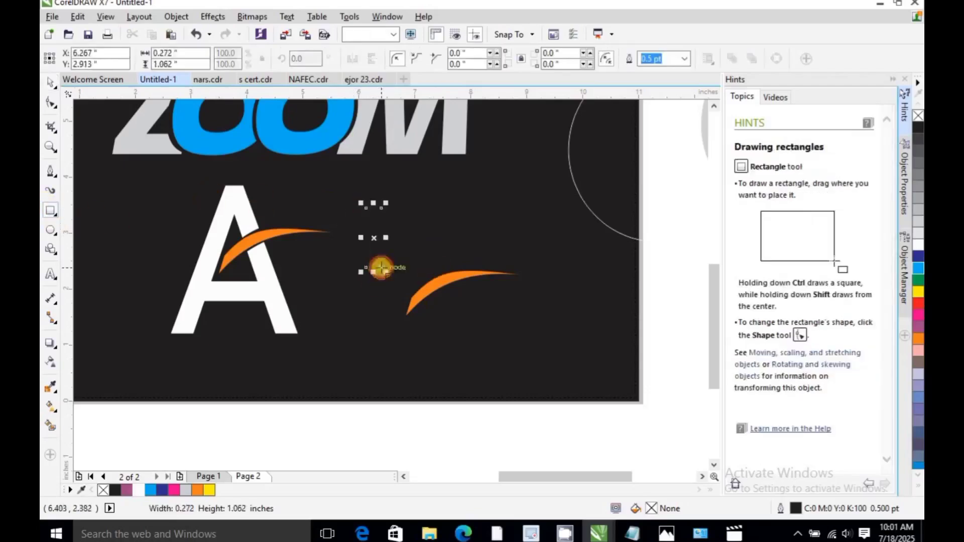
pyautogui.click(139, 490)
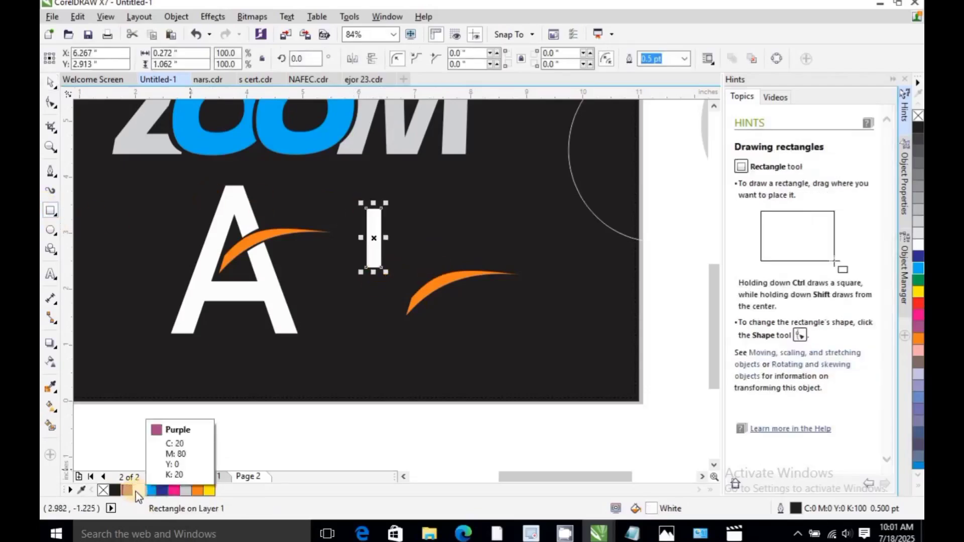
pyautogui.rightClick(138, 491)
pyautogui.click(103, 490)
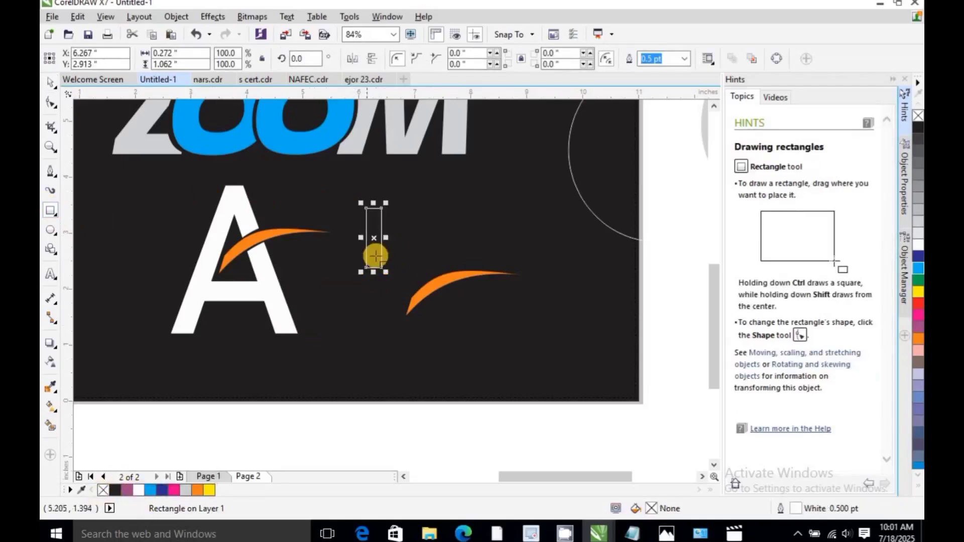
# Step: Skew the narrow rectangle horizontally into a slanted bar about 0.854 inches wide
pyautogui.click(49, 82)
pyautogui.click(373, 238)
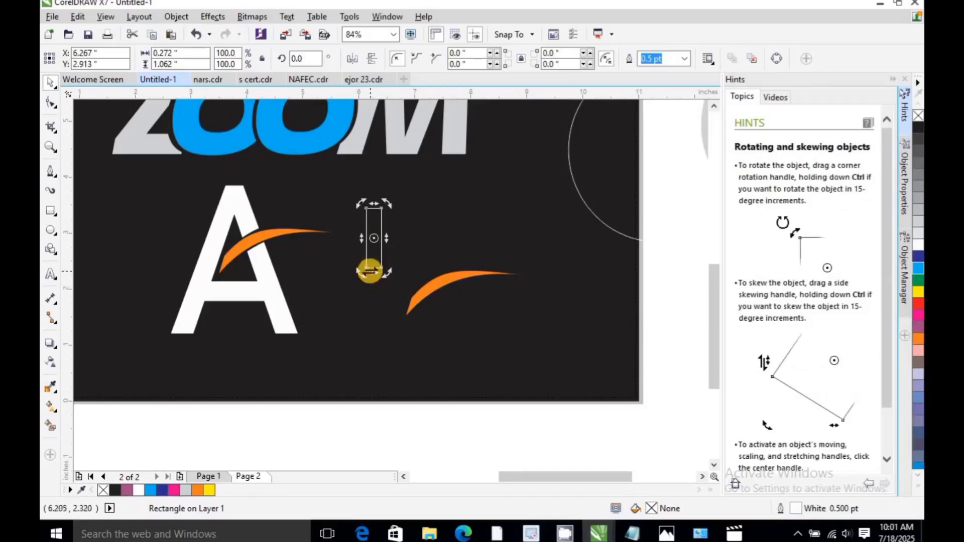
pyautogui.moveTo(373, 272); pyautogui.dragTo(417, 241)
pyautogui.hotkey('ctrl', 'z')
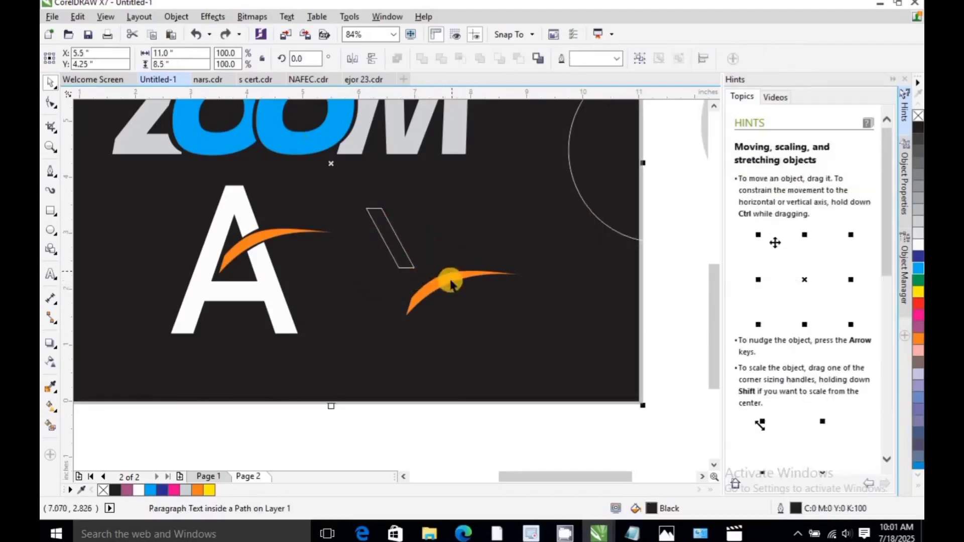
# Step: Move the swoosh copy across the slanted bar, at about X 6.916 and Y 2.721 inches
pyautogui.moveTo(442, 280); pyautogui.dragTo(399, 240)
pyautogui.click(377, 260)
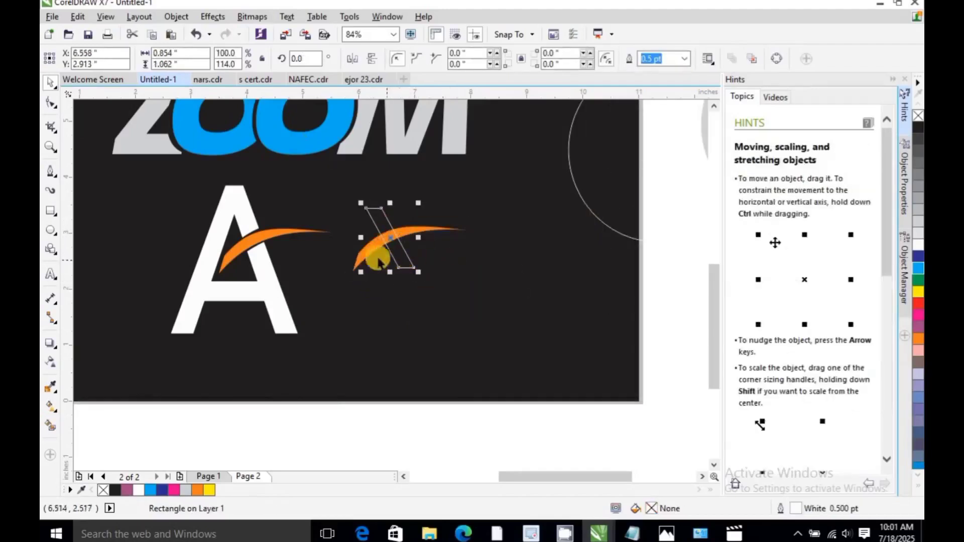
pyautogui.click(437, 232)
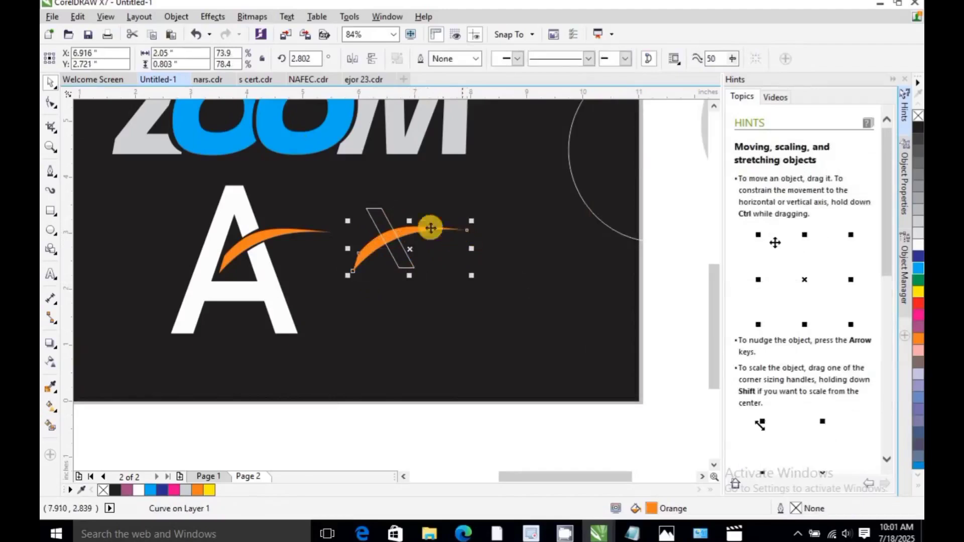
# Step: Try moving the node at the swoosh copy's blunt end outward, and undo the change
pyautogui.click(51, 107)
pyautogui.moveTo(355, 254); pyautogui.dragTo(335, 277)
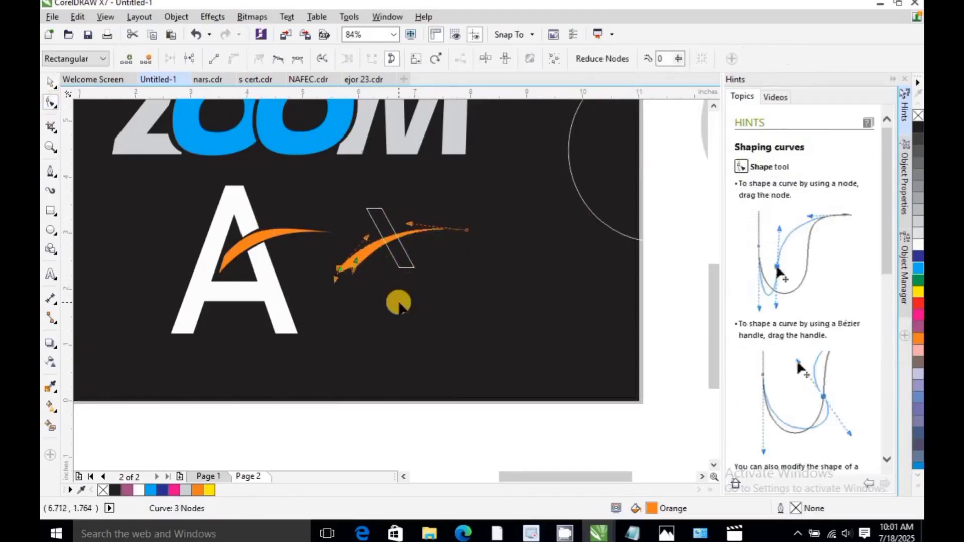
pyautogui.hotkey('ctrl', 'z')
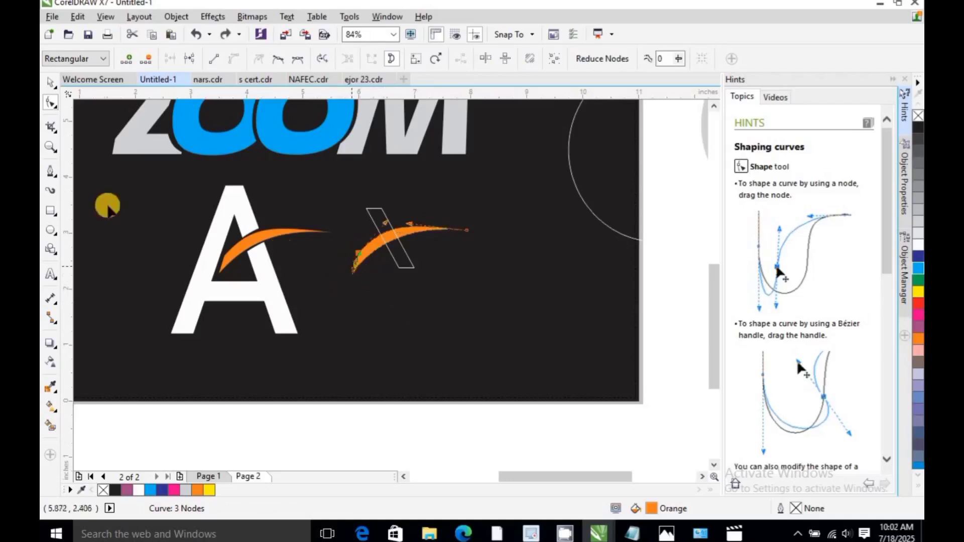
# Step: Rotate the swoosh copy counterclockwise so it crosses the slanted bar more steeply
pyautogui.click(49, 145)
pyautogui.click(416, 253)
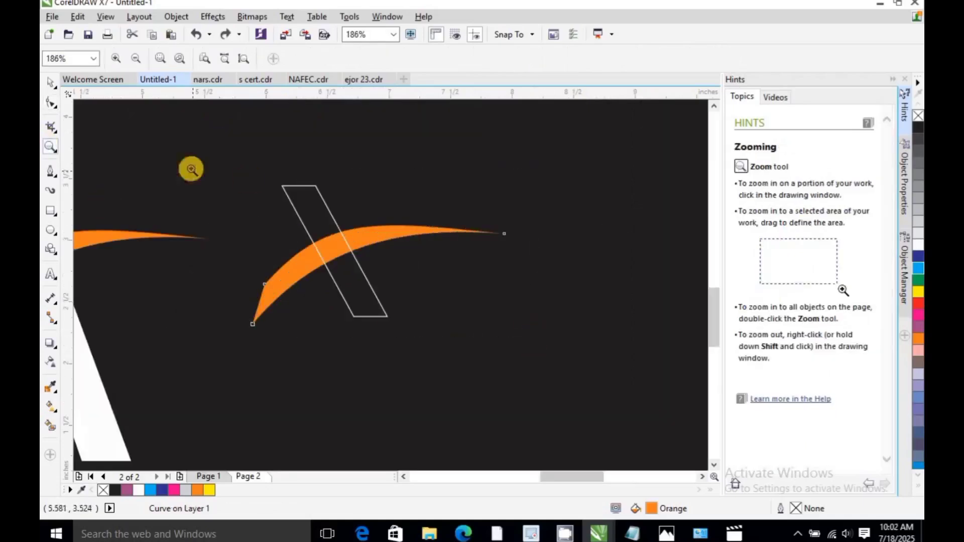
pyautogui.click(49, 84)
pyautogui.click(405, 237)
pyautogui.click(404, 237)
pyautogui.moveTo(507, 216); pyautogui.dragTo(496, 278)
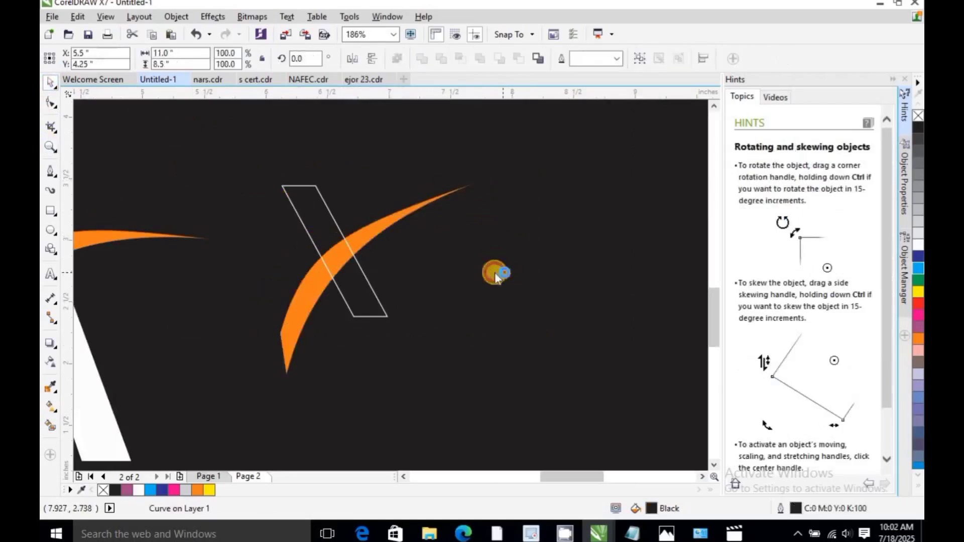
# Step: Pull the node at the swoosh copy's blunt end outward and scale the swoosh to about 1.375 by 1.206 inches
pyautogui.click(327, 276)
pyautogui.click(50, 103)
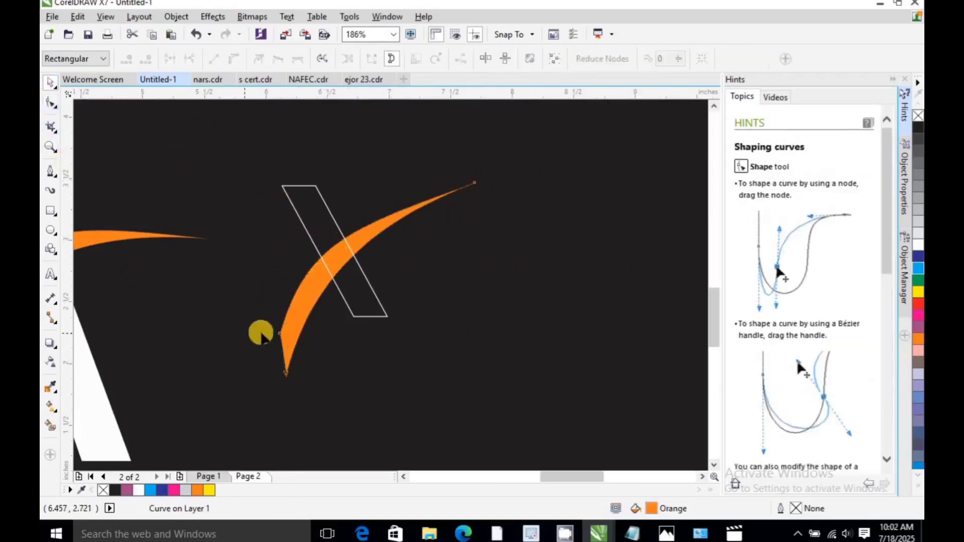
pyautogui.moveTo(273, 334); pyautogui.dragTo(283, 387)
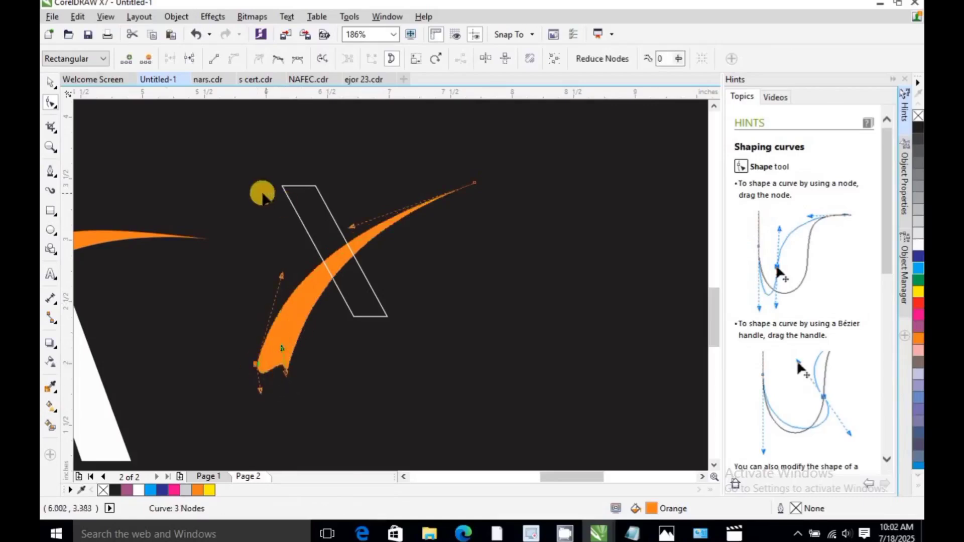
pyautogui.click(49, 86)
pyautogui.click(368, 322)
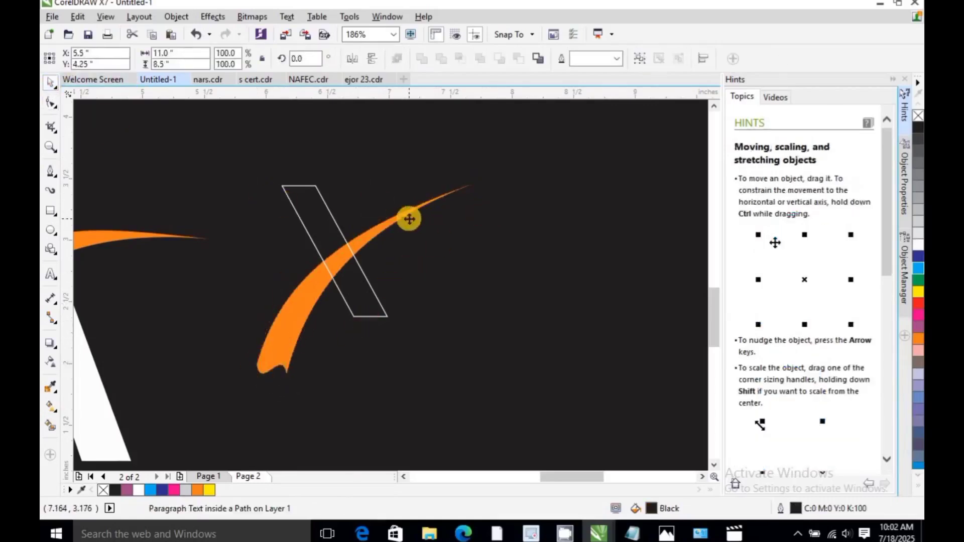
pyautogui.click(410, 213)
pyautogui.moveTo(478, 176); pyautogui.dragTo(424, 223)
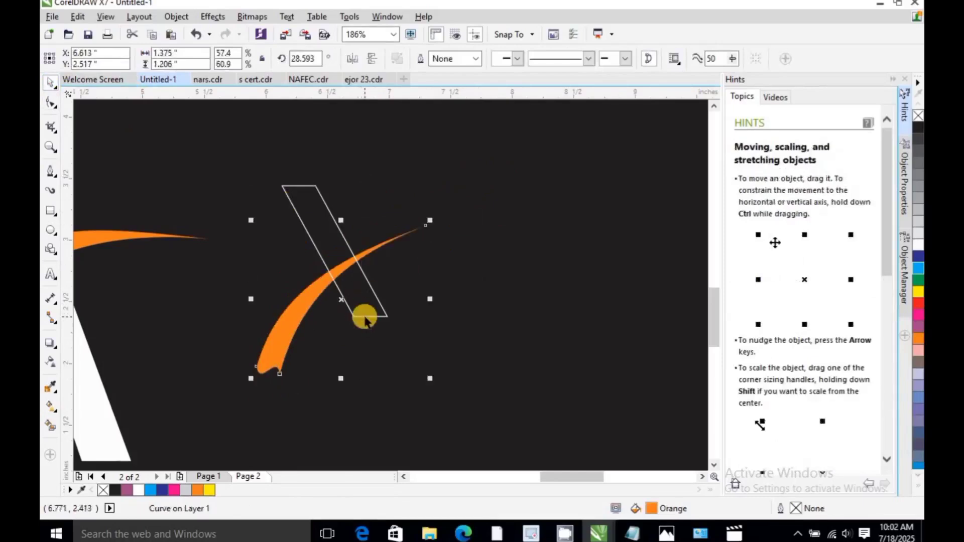
# Step: Narrow and skew the slanted bar to about 0.81 inches wide, and place it across the swoosh at about X 6.374, Y 2.548 inches
pyautogui.click(360, 316)
pyautogui.moveTo(392, 250); pyautogui.dragTo(348, 251)
pyautogui.click(312, 251)
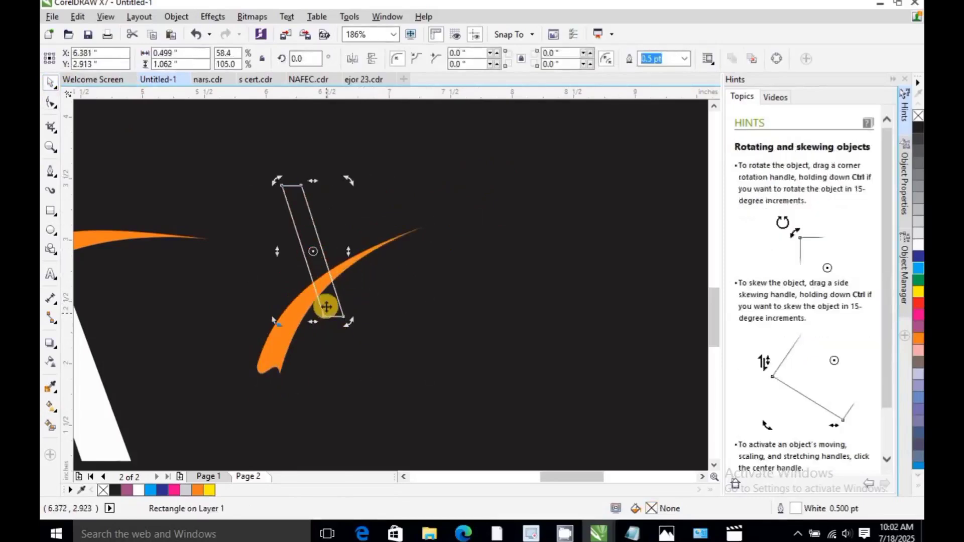
pyautogui.moveTo(313, 320); pyautogui.dragTo(352, 317)
pyautogui.moveTo(321, 228); pyautogui.dragTo(301, 273)
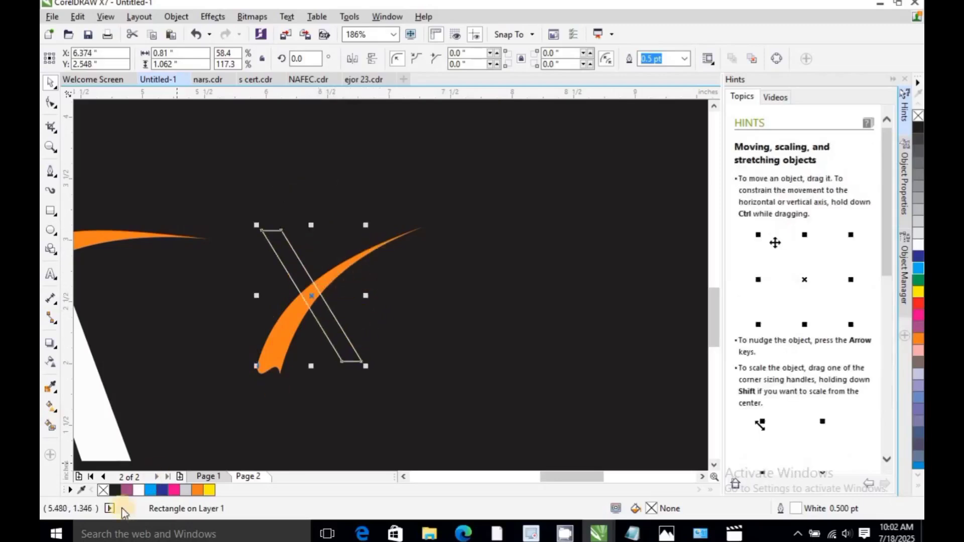
# Step: Fill both the slanted bar and the crossing swoosh with 20% Black
pyautogui.click(140, 490)
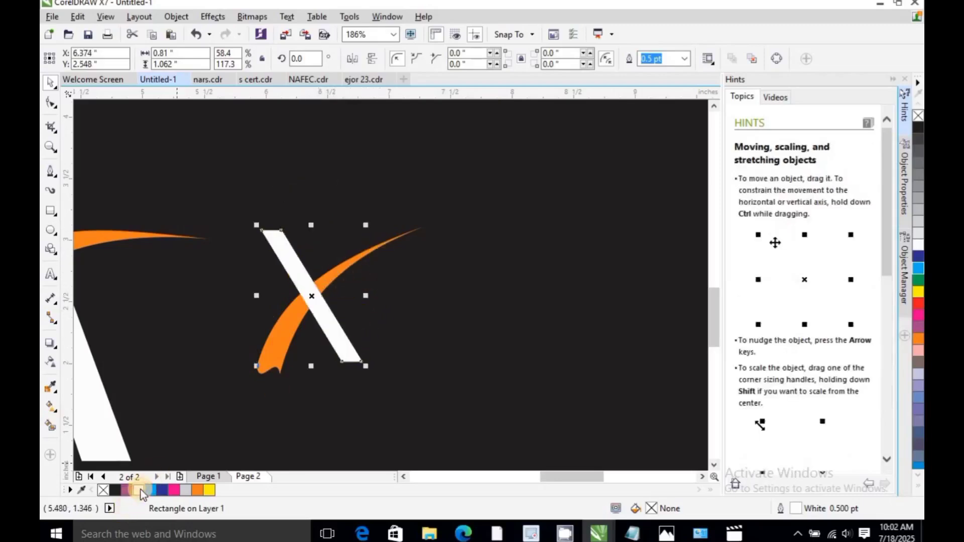
pyautogui.keyDown('shift'); pyautogui.click(281, 341); pyautogui.keyUp('shift')
pyautogui.click(185, 490)
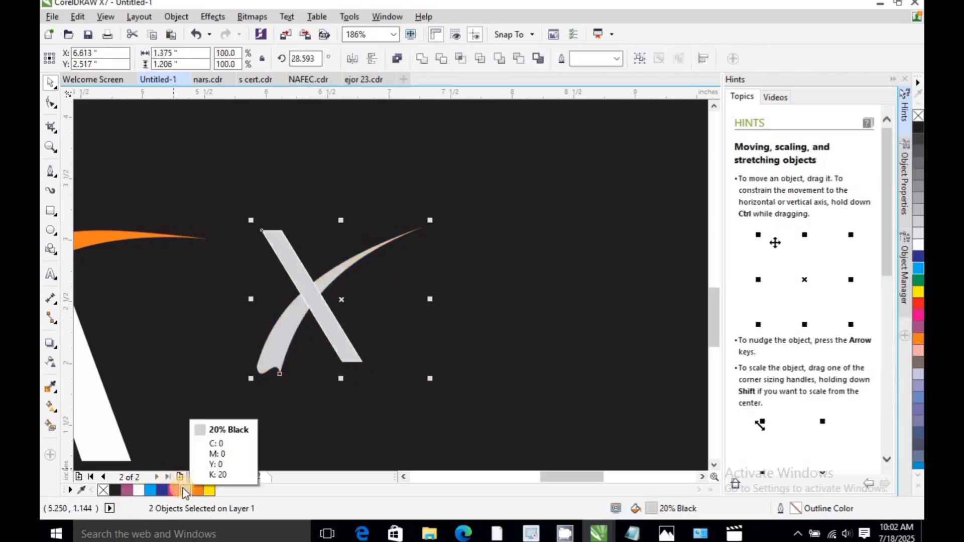
pyautogui.click(452, 312)
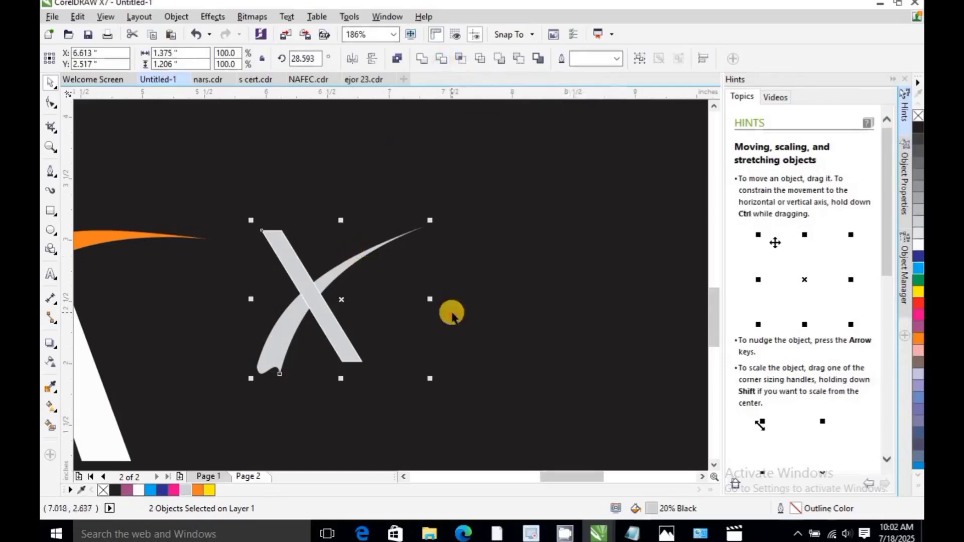
pyautogui.click(354, 343)
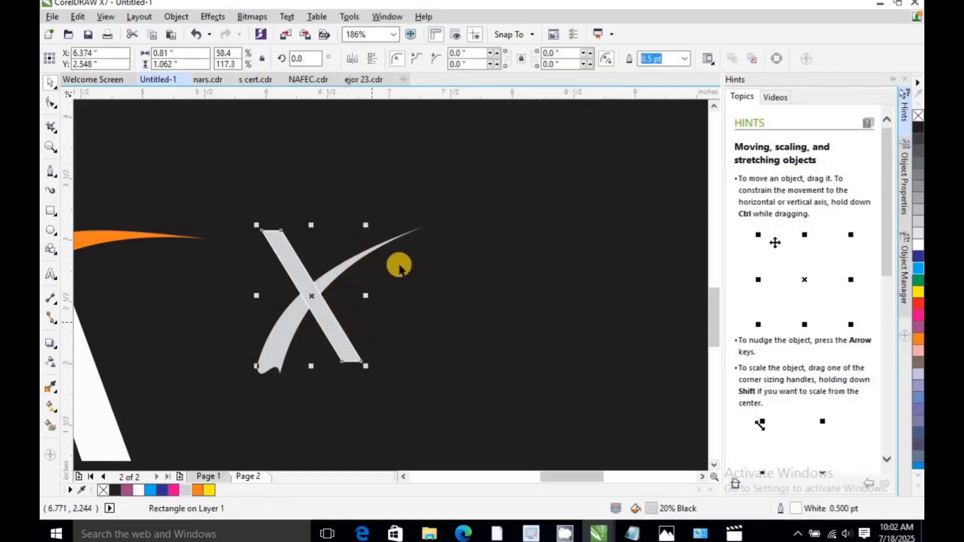
pyautogui.keyDown('shift'); pyautogui.click(412, 235); pyautogui.keyUp('shift')
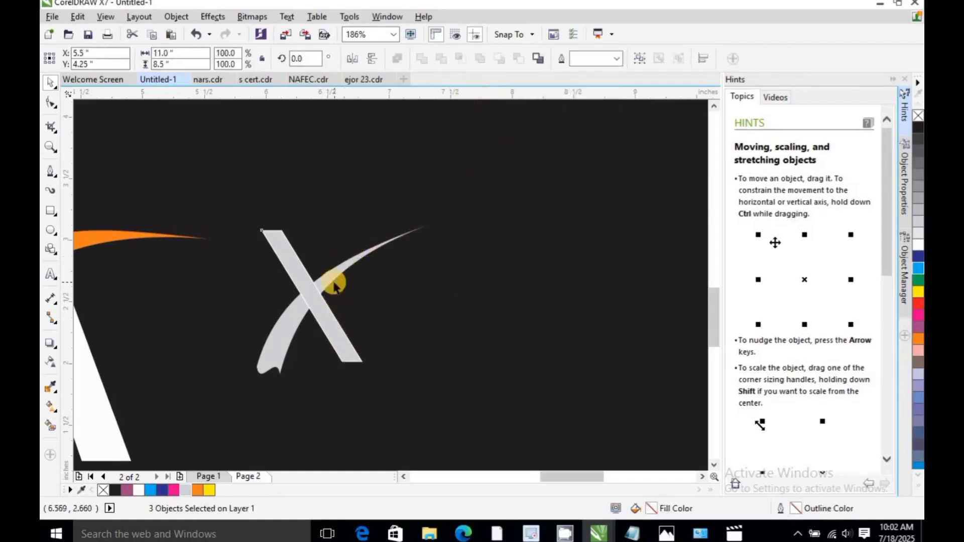
pyautogui.click(334, 282)
pyautogui.click(328, 453)
pyautogui.click(341, 342)
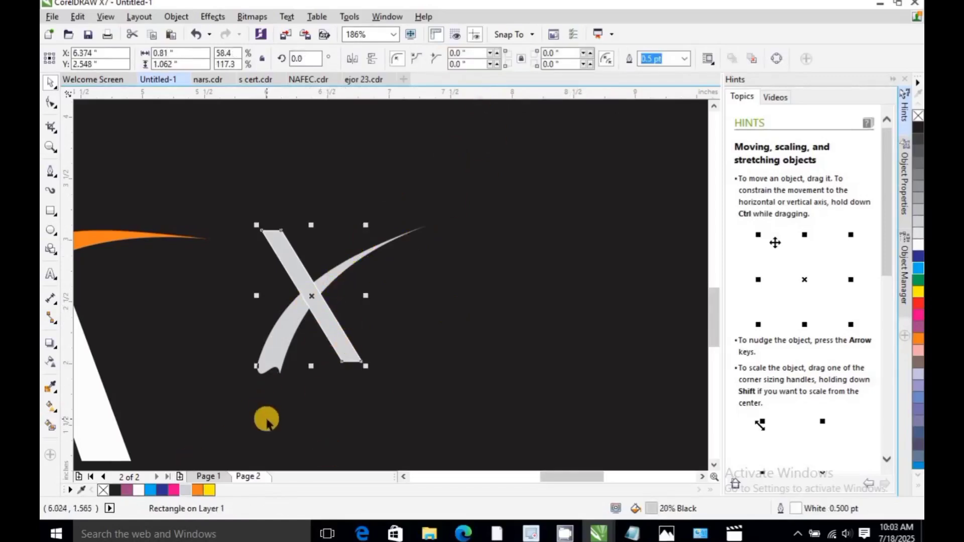
# Step: Reshape the swoosh's notched base into a straight, nearly horizontal edge by adjusting its corner node
pyautogui.click(274, 362)
pyautogui.click(52, 104)
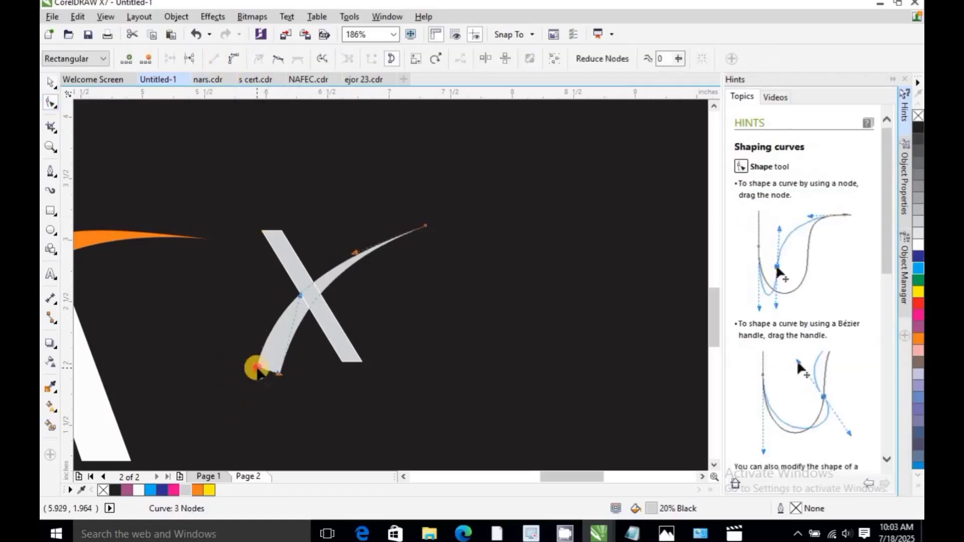
pyautogui.moveTo(256, 370); pyautogui.dragTo(253, 374)
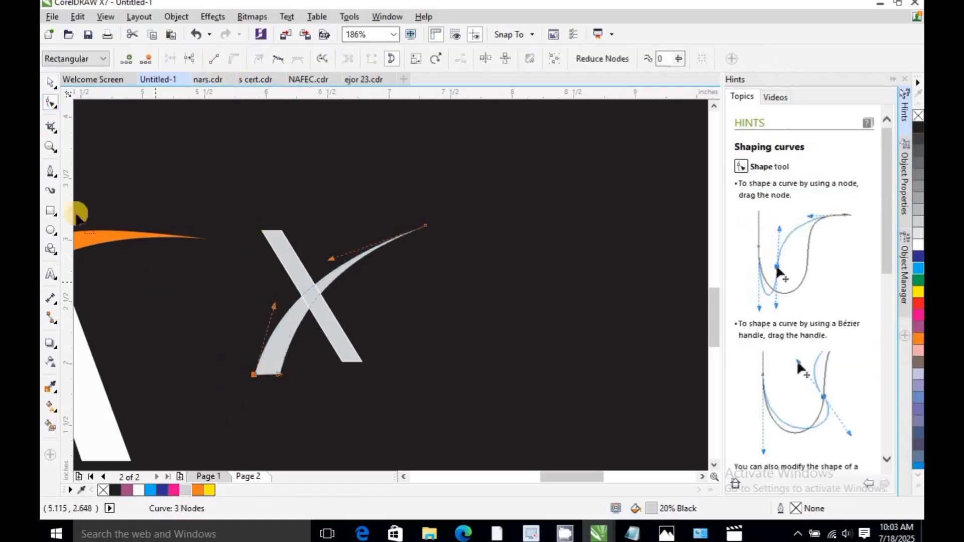
pyautogui.click(50, 85)
# Step: Enlarge the slanted bar to about 0.924 by 1.211 inches and trim the swoosh with it
pyautogui.click(347, 360)
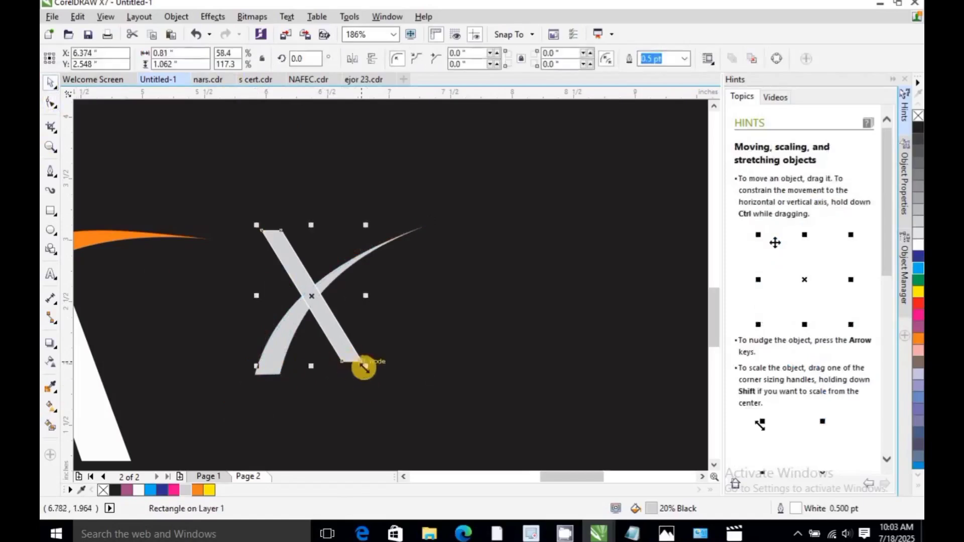
pyautogui.moveTo(364, 366)
pyautogui.mouseDown()
pyautogui.moveTo(387, 394)
pyautogui.moveTo(374, 383)
pyautogui.mouseUp()
pyautogui.keyDown('shift'); pyautogui.click(268, 310); pyautogui.keyUp('shift')
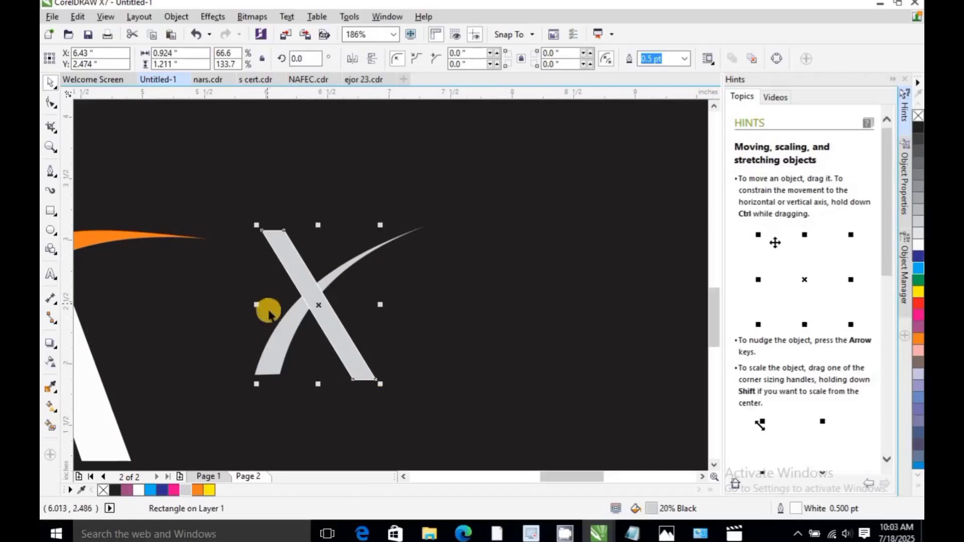
pyautogui.click(443, 57)
pyautogui.click(509, 215)
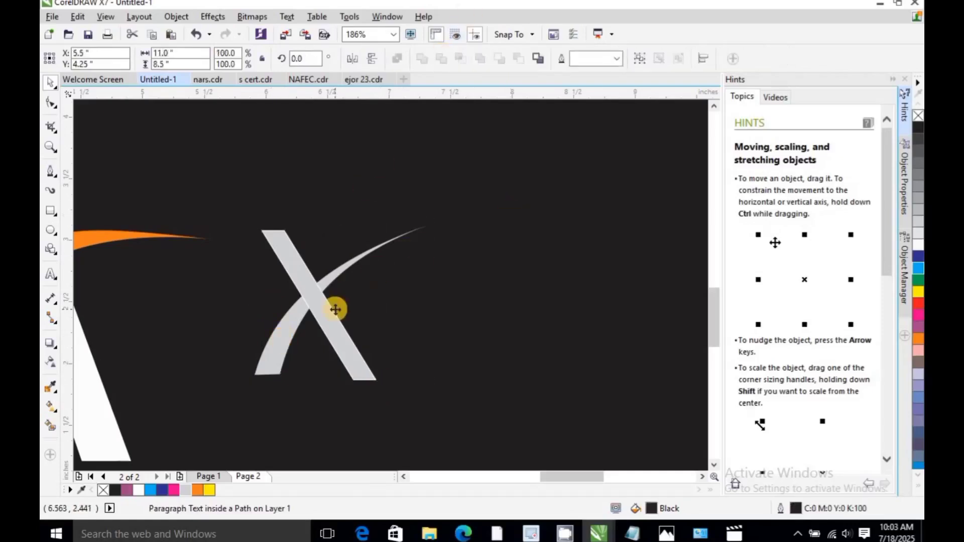
# Step: Thin the slanted bar to about 0.784 by 1.138 inches, leaving gaps beside the swoosh pieces, and remove its outline
pyautogui.click(334, 310)
pyautogui.moveTo(382, 384)
pyautogui.mouseDown()
pyautogui.moveTo(323, 333)
pyautogui.moveTo(338, 327)
pyautogui.moveTo(323, 329)
pyautogui.moveTo(313, 356)
pyautogui.moveTo(347, 415)
pyautogui.moveTo(333, 406)
pyautogui.moveTo(373, 377)
pyautogui.mouseUp()
pyautogui.click(339, 400)
pyautogui.click(378, 391)
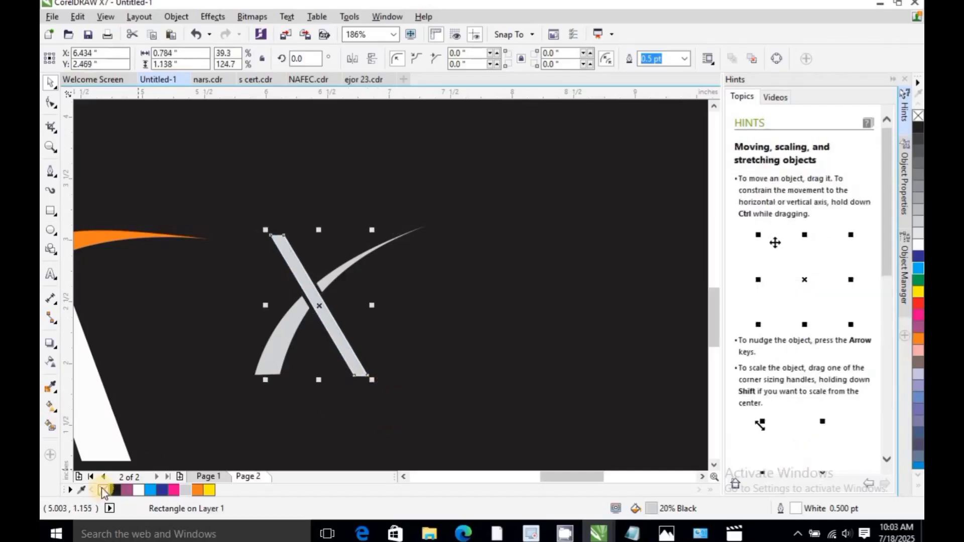
pyautogui.rightClick(103, 491)
pyautogui.click(444, 369)
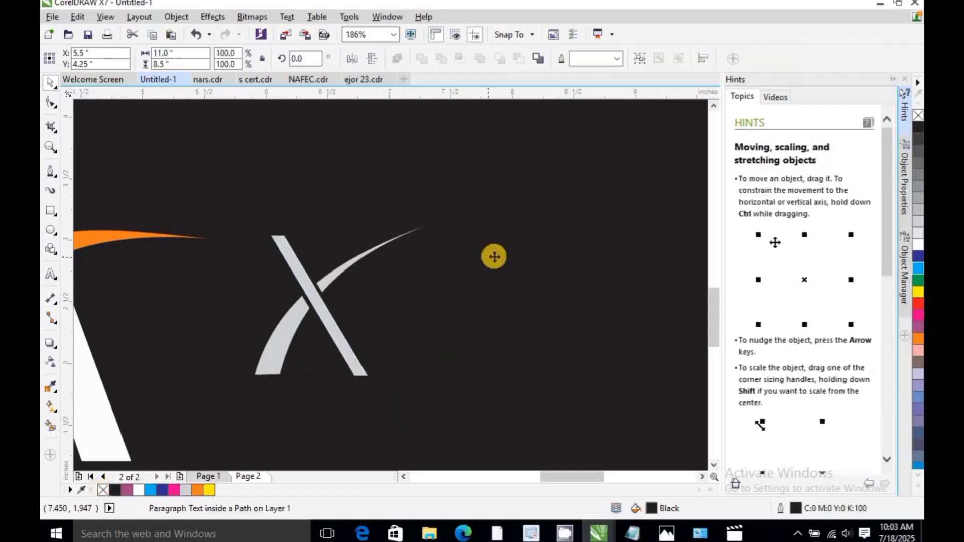
pyautogui.click(50, 147)
pyautogui.moveTo(237, 183); pyautogui.dragTo(443, 429)
pyautogui.rightClick(495, 294)
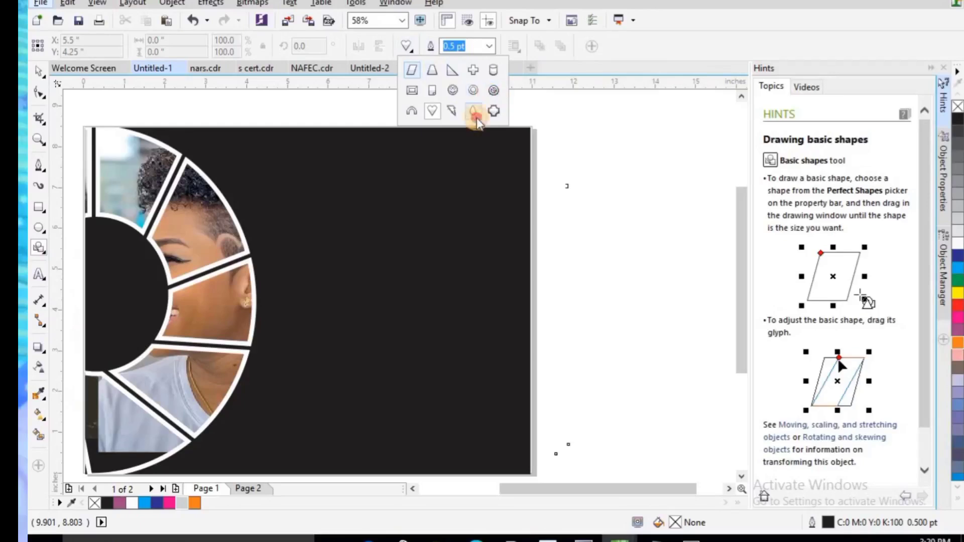
# Step: Draw a teardrop basic shape about 2.367 by 3.765 inches, fill it purple, and mirror it vertically into a map pin
pyautogui.click(473, 112)
pyautogui.moveTo(403, 159); pyautogui.dragTo(506, 319)
pyautogui.click(157, 502)
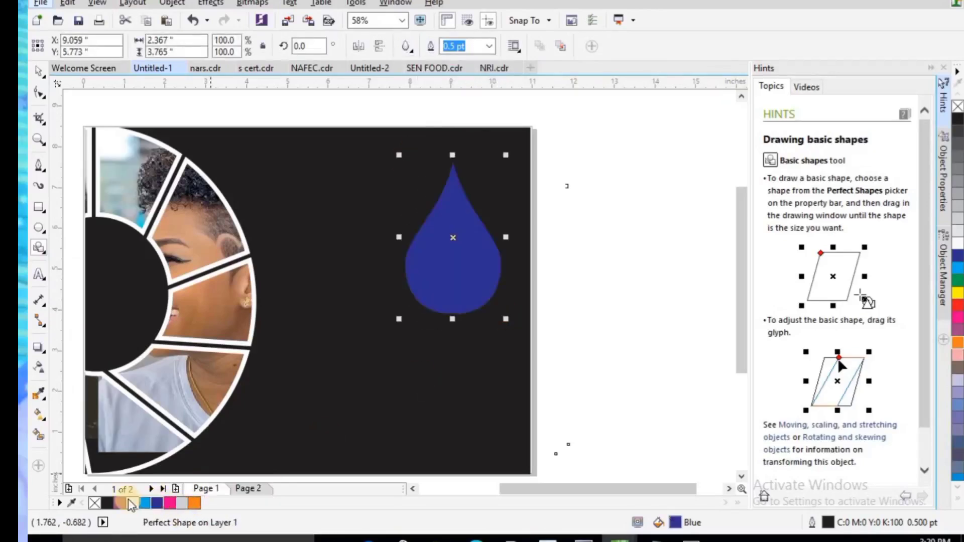
pyautogui.click(119, 502)
pyautogui.click(379, 46)
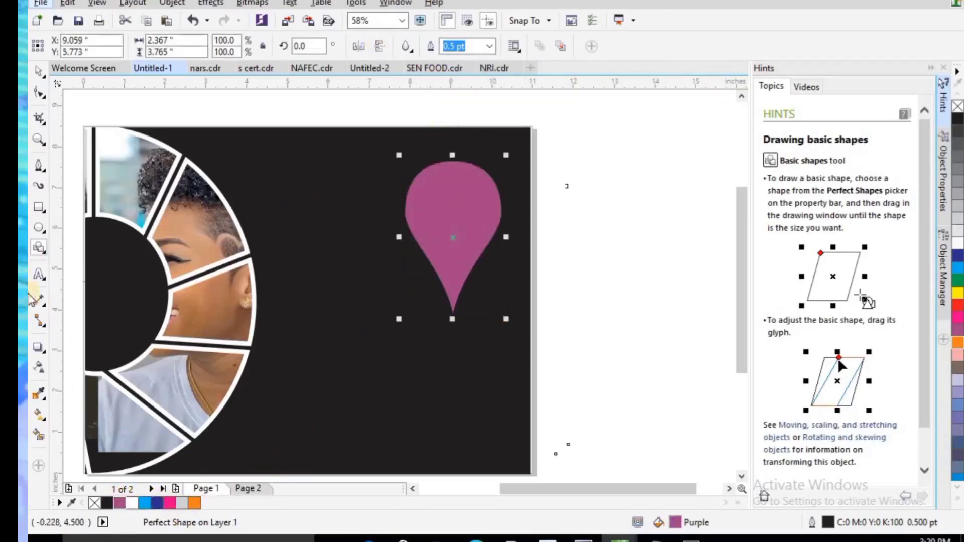
# Step: Draw a circle about 0.896 by 0.932 inches in the pin's head and subtract it from the pin
pyautogui.click(38, 228)
pyautogui.moveTo(432, 185)
pyautogui.mouseDown()
pyautogui.moveTo(474, 227)
pyautogui.moveTo(448, 214)
pyautogui.mouseUp()
pyautogui.click(39, 72)
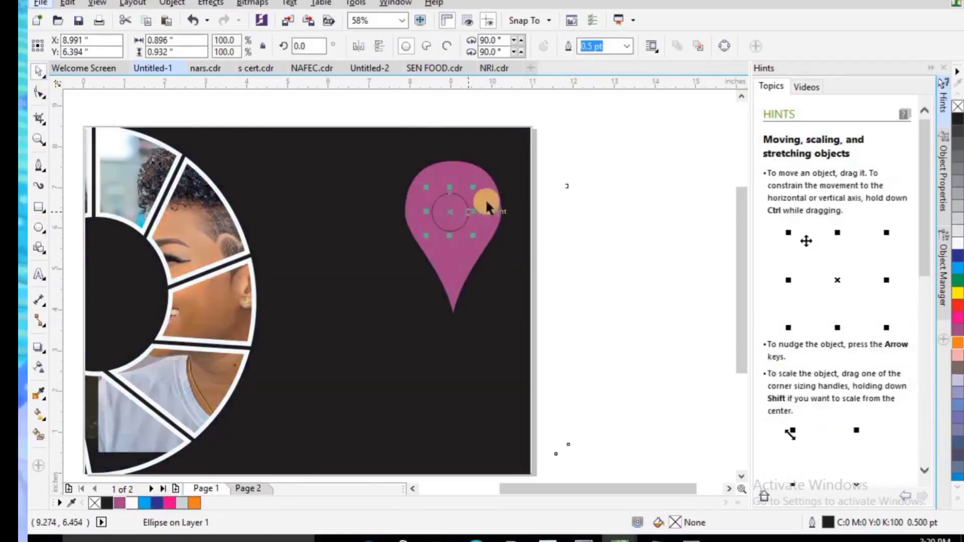
pyautogui.keyDown('shift'); pyautogui.click(477, 176); pyautogui.keyUp('shift')
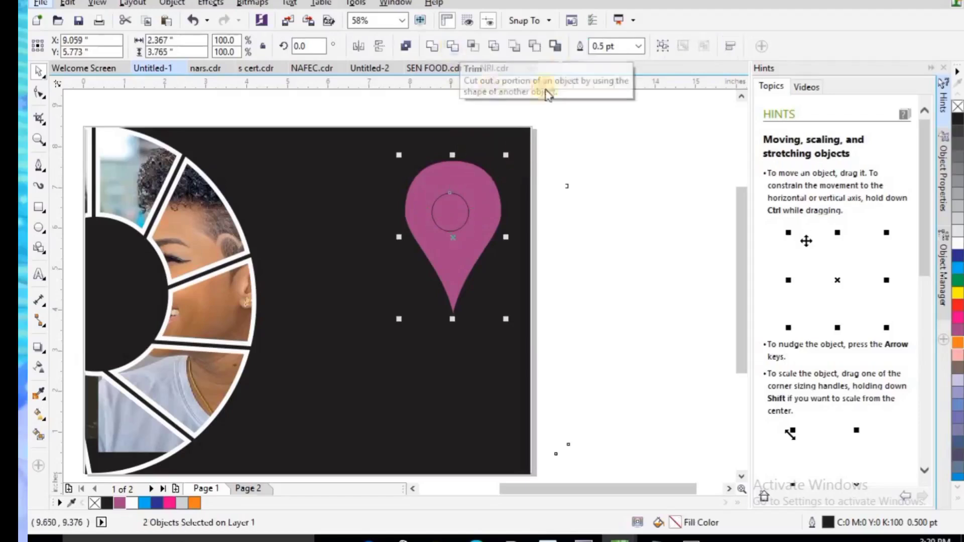
pyautogui.click(536, 46)
# Step: Undo the circle cutout and the drawing of the map pin
pyautogui.moveTo(480, 216); pyautogui.dragTo(459, 218)
pyautogui.hotkey('ctrl', 'z')
pyautogui.hotkey('ctrl', 'z')
pyautogui.hotkey('ctrl', 'z')
pyautogui.hotkey('ctrl', 'z')
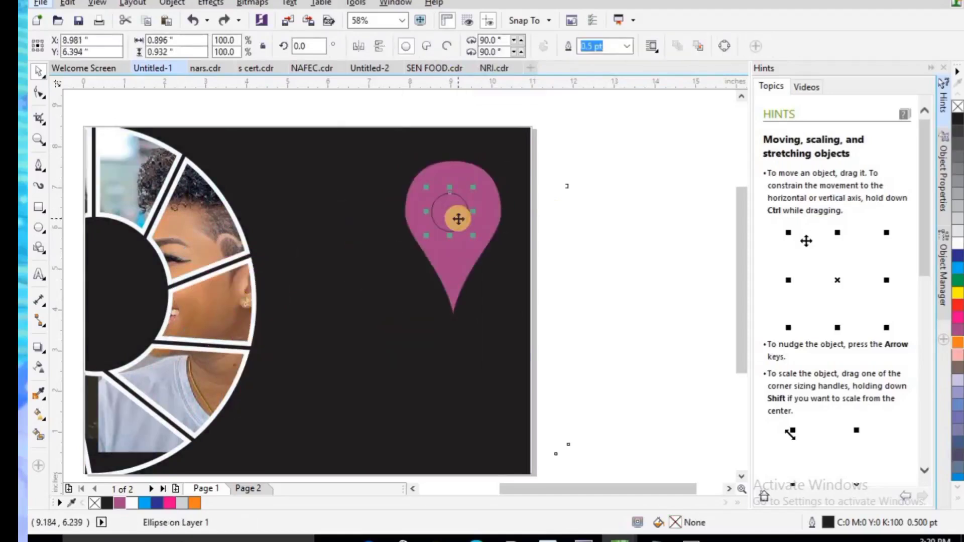
# Step: Draw a rectangle about 9.192 by 2.743 inches across the photo wheel to the page edge and fill it with 20% Black
pyautogui.click(38, 207)
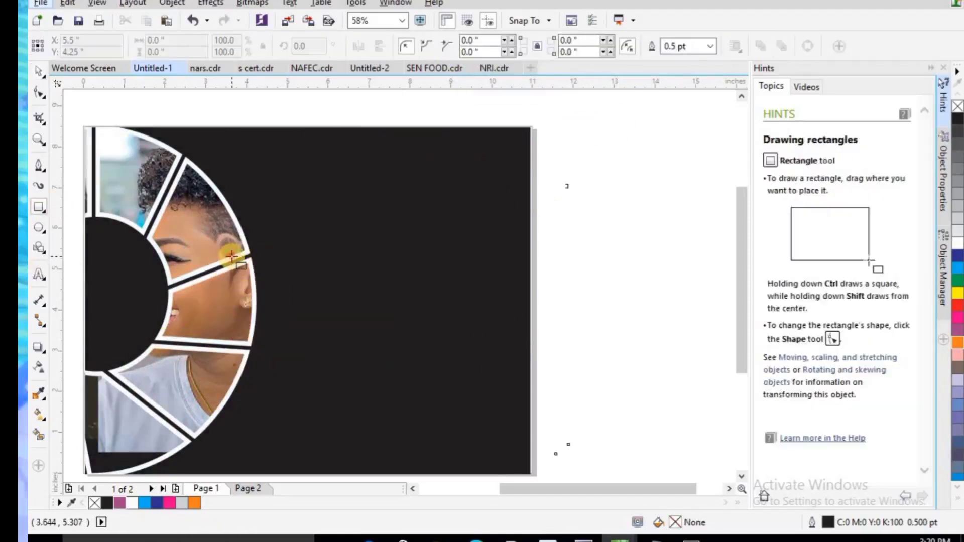
pyautogui.moveTo(232, 256)
pyautogui.mouseDown()
pyautogui.moveTo(526, 351)
pyautogui.moveTo(533, 369)
pyautogui.mouseUp()
pyautogui.moveTo(224, 300); pyautogui.dragTo(149, 311)
pyautogui.press('space')
pyautogui.click(182, 503)
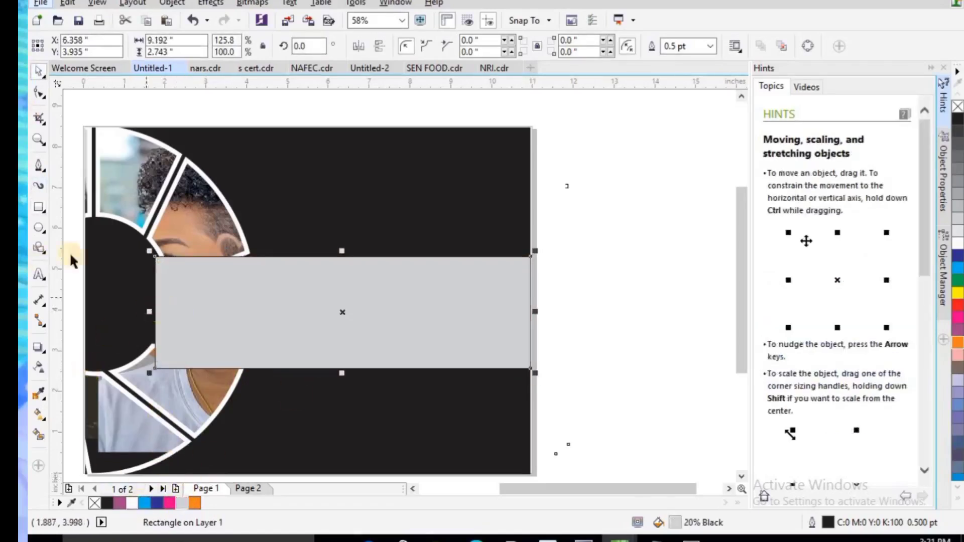
# Step: Apply a vertical fountain fill to the rectangle, running from near-white at the top to light grey at the bottom
pyautogui.press('F11')
pyautogui.moveTo(347, 228); pyautogui.dragTo(305, 283)
pyautogui.click(667, 377)
pyautogui.click(310, 267)
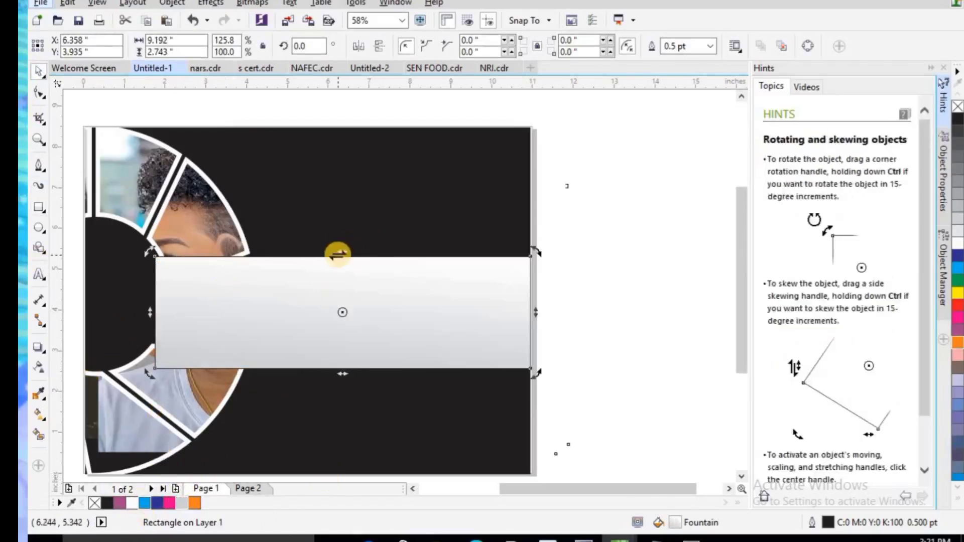
# Step: Round all the rectangle's corners to a radius of about 0.448 inches and remove its outline
pyautogui.click(42, 94)
pyautogui.moveTo(155, 257); pyautogui.dragTo(173, 261)
pyautogui.click(38, 71)
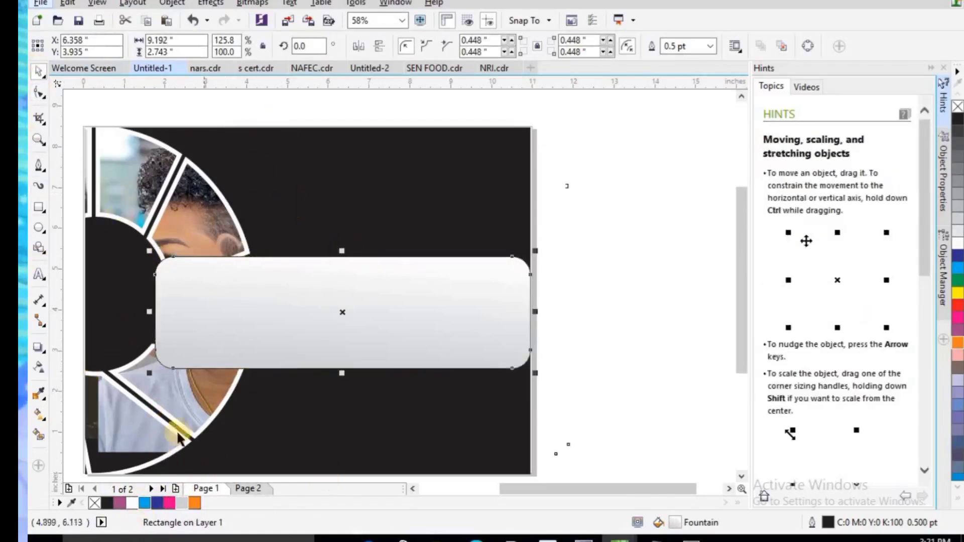
pyautogui.doubleClick(95, 503)
pyautogui.press('Escape')
# Step: Add the artistic text "studio" on the gradient panel and enlarge it to about 121.832 pt
pyautogui.press('F8')
pyautogui.click(280, 397)
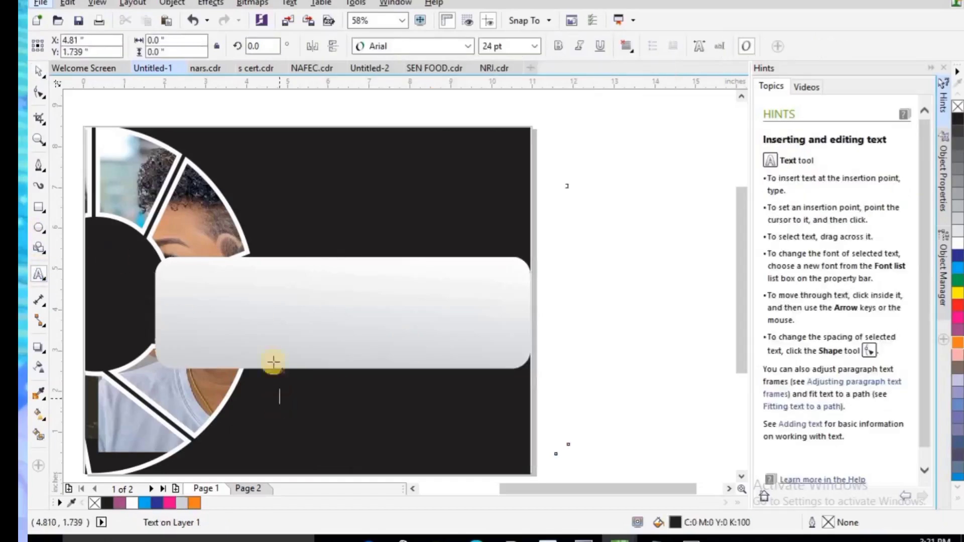
pyautogui.write('sudio')
pyautogui.click(281, 371)
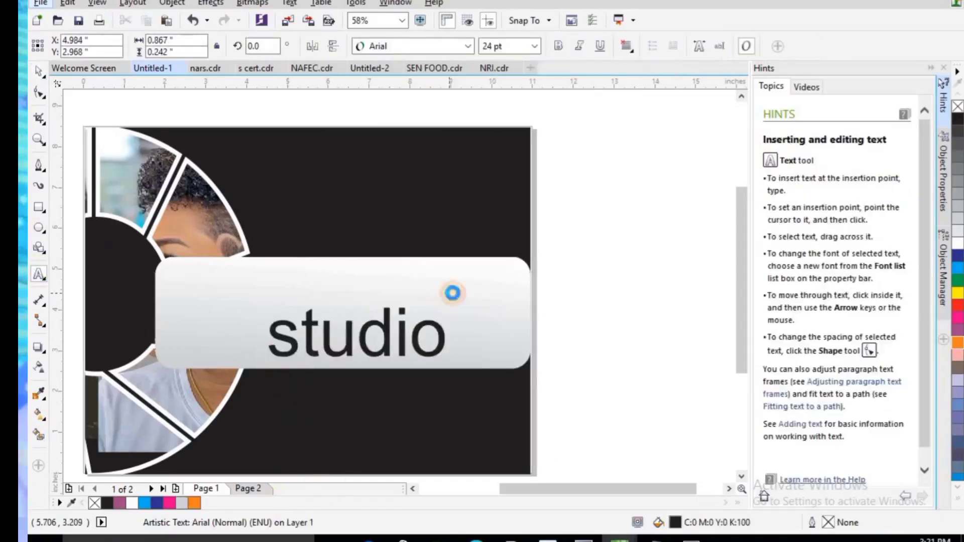
# Step: Change the font of the studio text to Jagerlay-BlackItalic
pyautogui.doubleClick(451, 290)
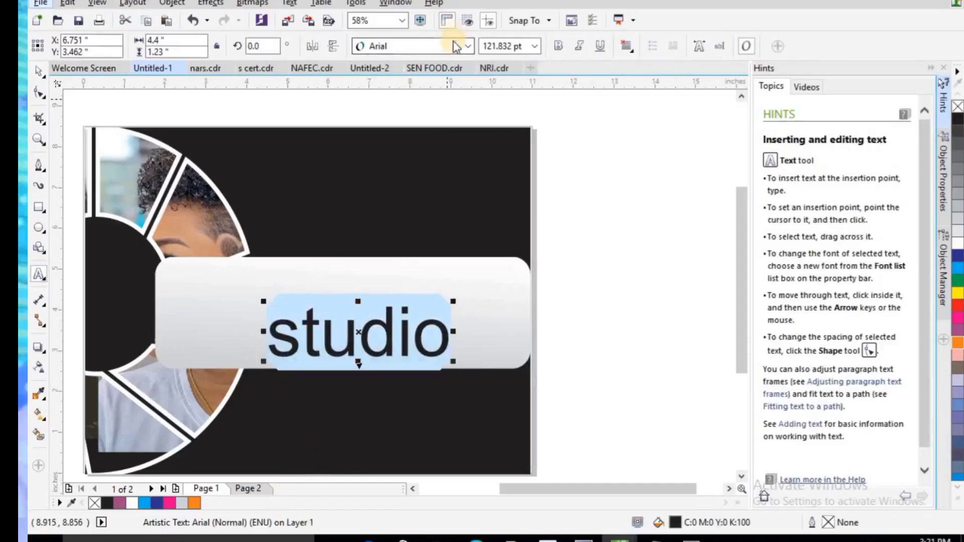
pyautogui.click(452, 41)
pyautogui.click(430, 82)
pyautogui.rightClick(400, 325)
pyautogui.moveTo(441, 202)
pyautogui.click(593, 231)
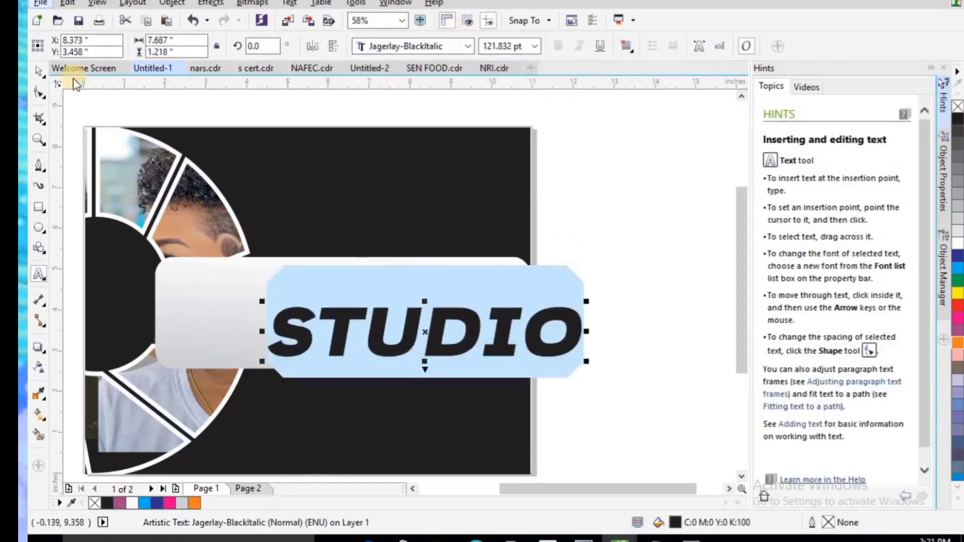
# Step: Centre the STUDIO text on the gradient panel at X 6.358, Y 3.935 inches, and trim the panel with it
pyautogui.click(38, 71)
pyautogui.moveTo(417, 334); pyautogui.dragTo(353, 290)
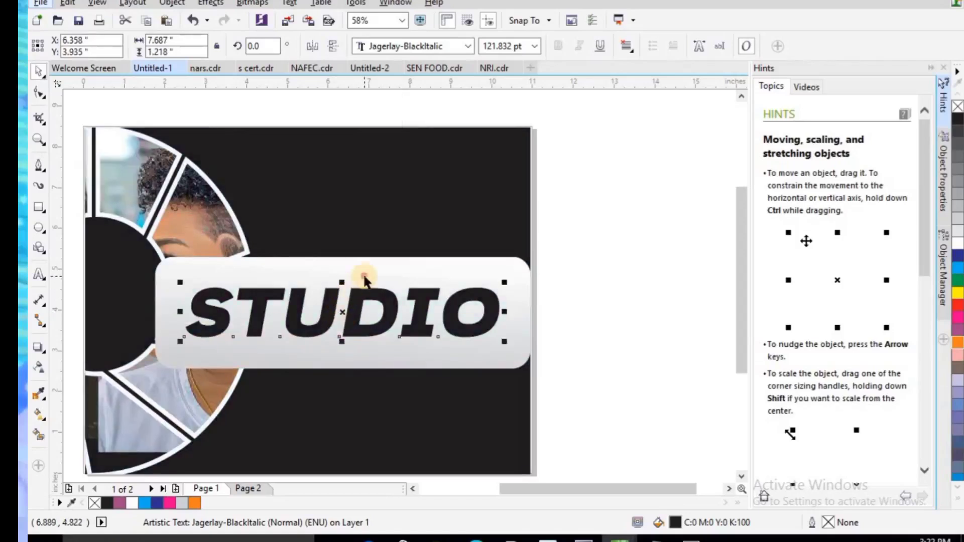
pyautogui.keyDown('shift'); pyautogui.click(364, 281); pyautogui.keyUp('shift')
pyautogui.click(453, 50)
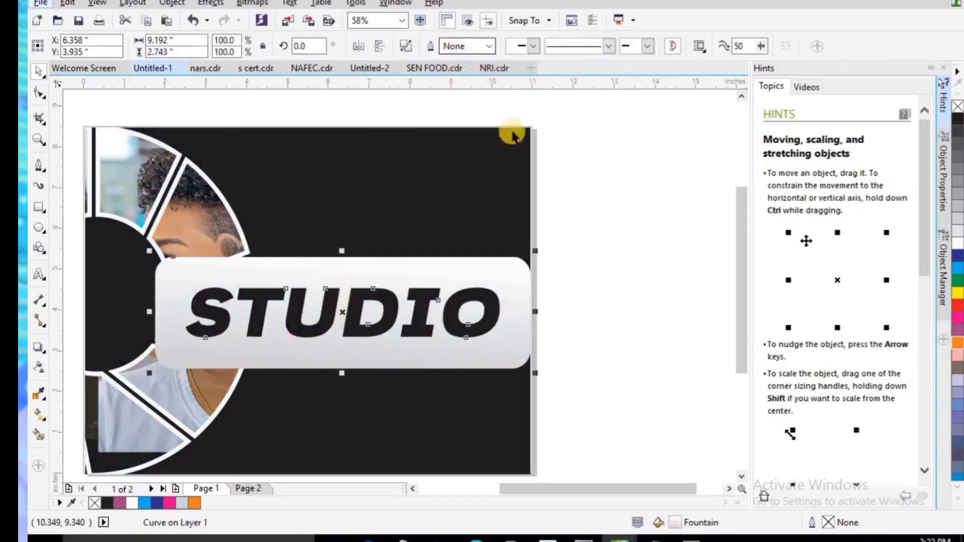
# Step: Delete the original STUDIO text behind the cut-out and move the gradient panel to X 6.268, Y 3.881 inches
pyautogui.click(458, 291)
pyautogui.press('Delete')
pyautogui.moveTo(403, 275); pyautogui.dragTo(381, 275)
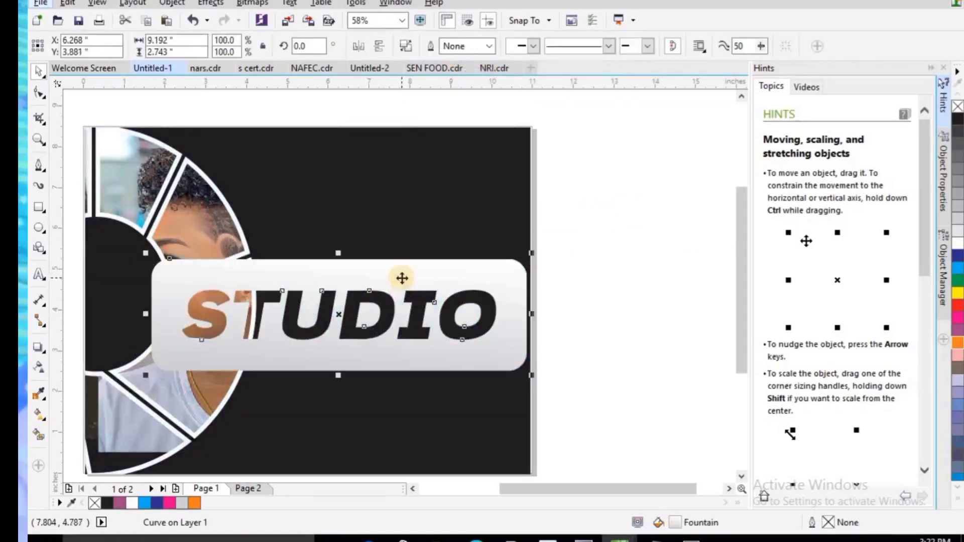
# Step: Add a black Multiply drop shadow with 50 opacity and 15 feathering, cast down and left from the STUDIO panel
pyautogui.click(39, 347)
pyautogui.moveTo(338, 314); pyautogui.dragTo(298, 382)
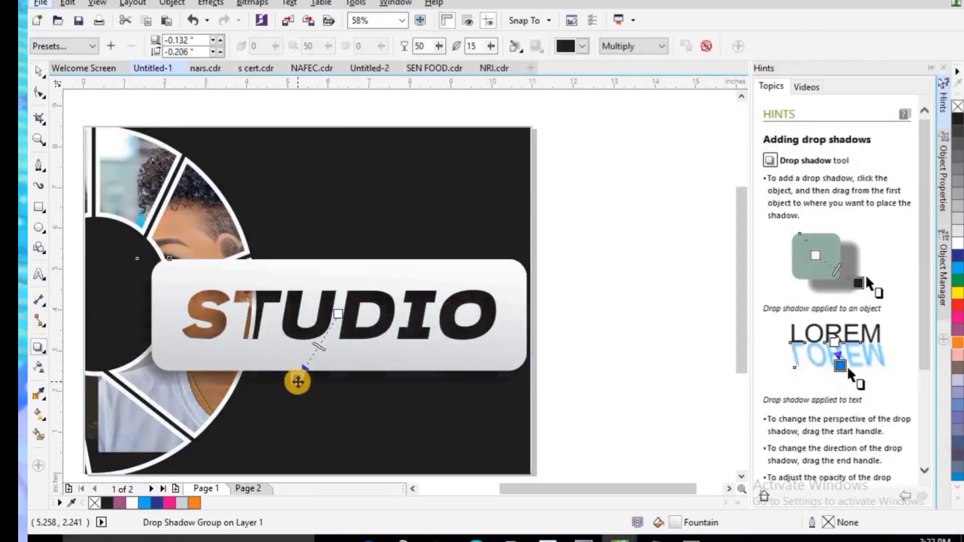
# Step: Draw an ellipse about 2.008 by 1.829 inches on the black background above the STUDIO panel
pyautogui.click(39, 140)
pyautogui.moveTo(170, 282); pyautogui.dragTo(498, 363)
pyautogui.rightClick(497, 364)
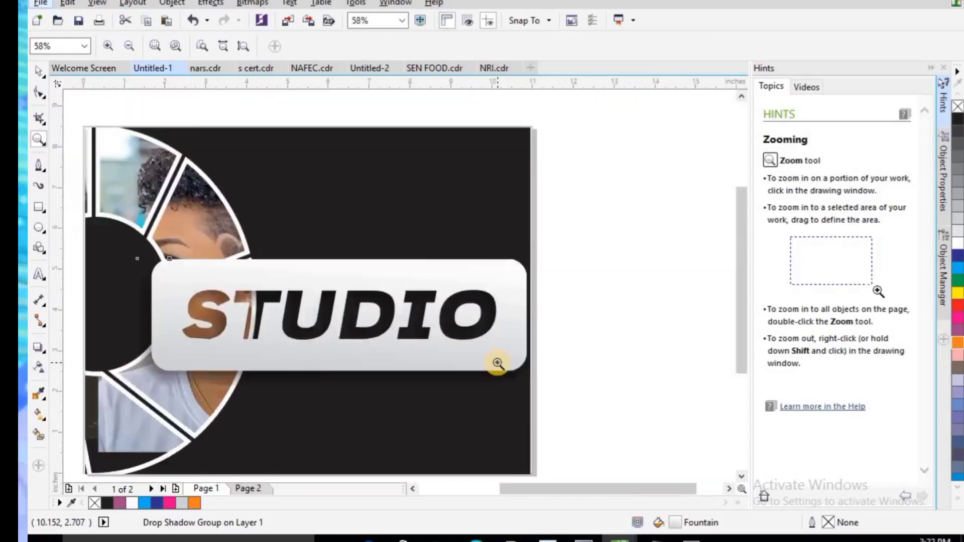
pyautogui.click(38, 227)
pyautogui.moveTo(300, 167); pyautogui.dragTo(392, 251)
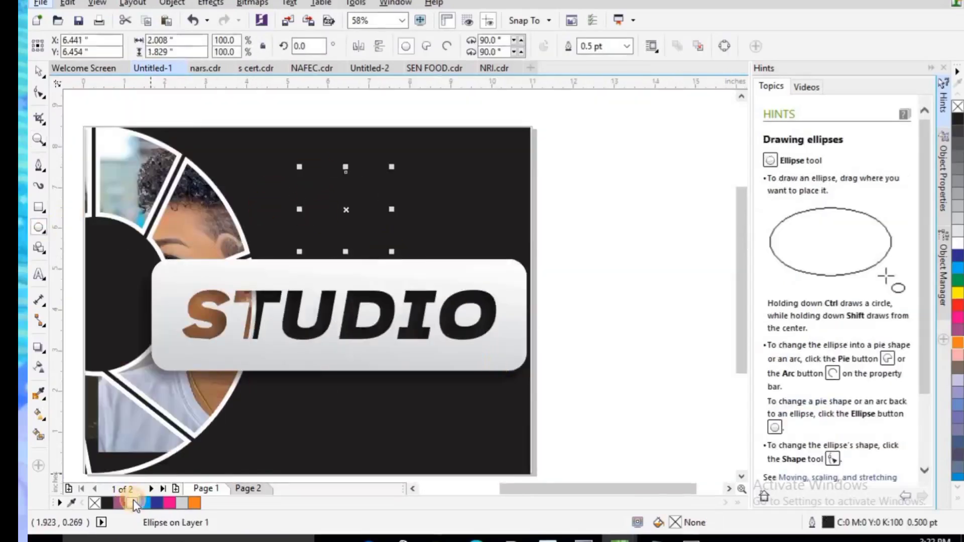
# Step: Fill the ellipse with a pink-to-purple linear fountain fill
pyautogui.click(134, 499)
pyautogui.click(170, 499)
pyautogui.press('F11')
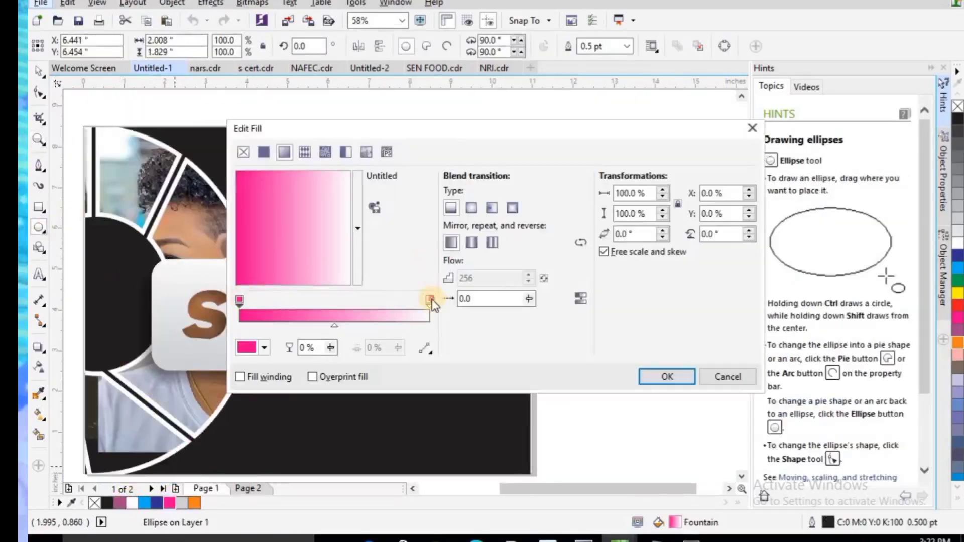
pyautogui.doubleClick(431, 299)
pyautogui.click(659, 375)
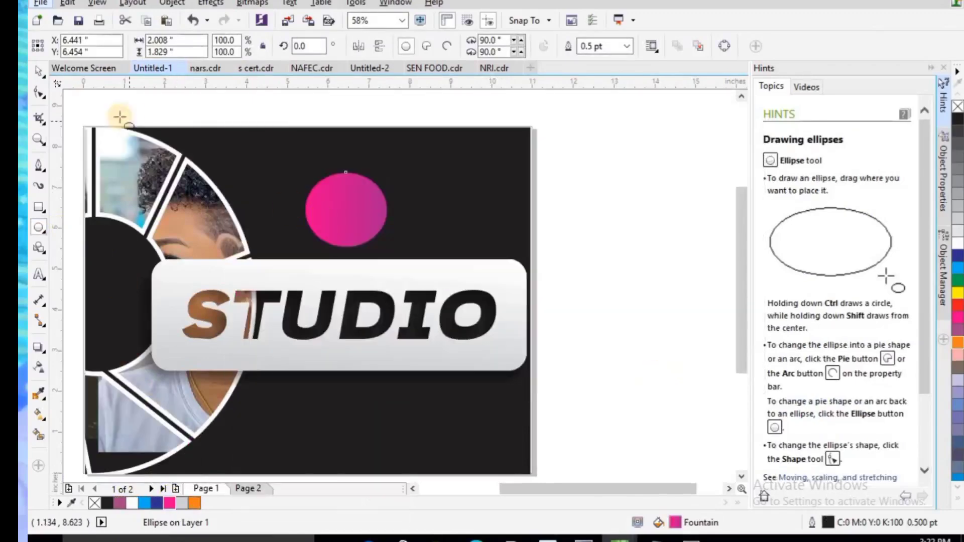
# Step: Place two copies of the gradient ellipse side by side over the upper half of the original
pyautogui.click(38, 70)
pyautogui.moveTo(324, 190); pyautogui.dragTo(352, 162)
pyautogui.hotkey('ctrl', 'd')
pyautogui.moveTo(430, 143); pyautogui.dragTo(310, 181)
# Step: Duplicate the upper pair of ellipses and position the copies over the lower half of the original, forming a two-by-two arrangement
pyautogui.moveTo(435, 120); pyautogui.dragTo(251, 213)
pyautogui.hotkey('ctrl', 'd')
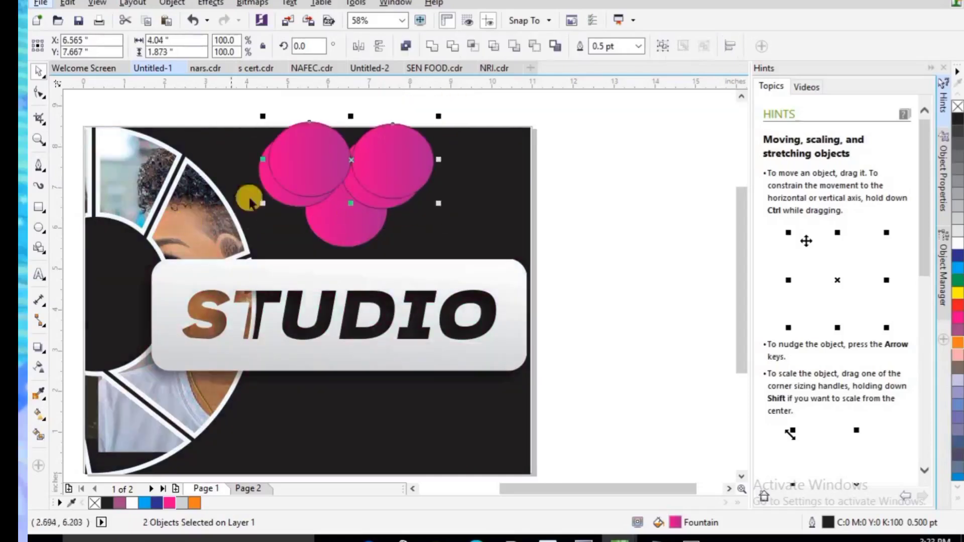
pyautogui.moveTo(371, 155); pyautogui.dragTo(363, 241)
pyautogui.press('Up')
pyautogui.press('Left')
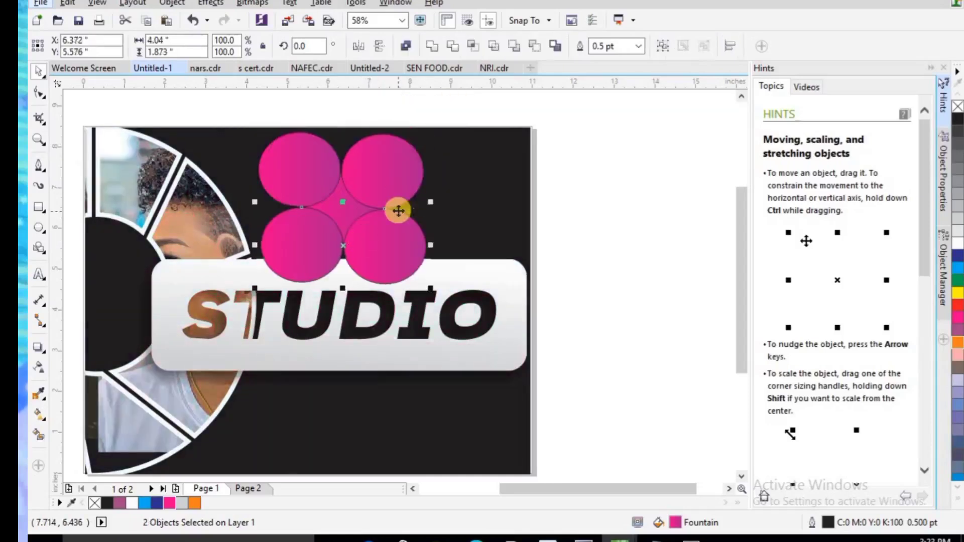
# Step: Try welding all five ellipses into a clover shape, scaling it to 64.8% and moving it up and right
pyautogui.moveTo(451, 121); pyautogui.dragTo(249, 316)
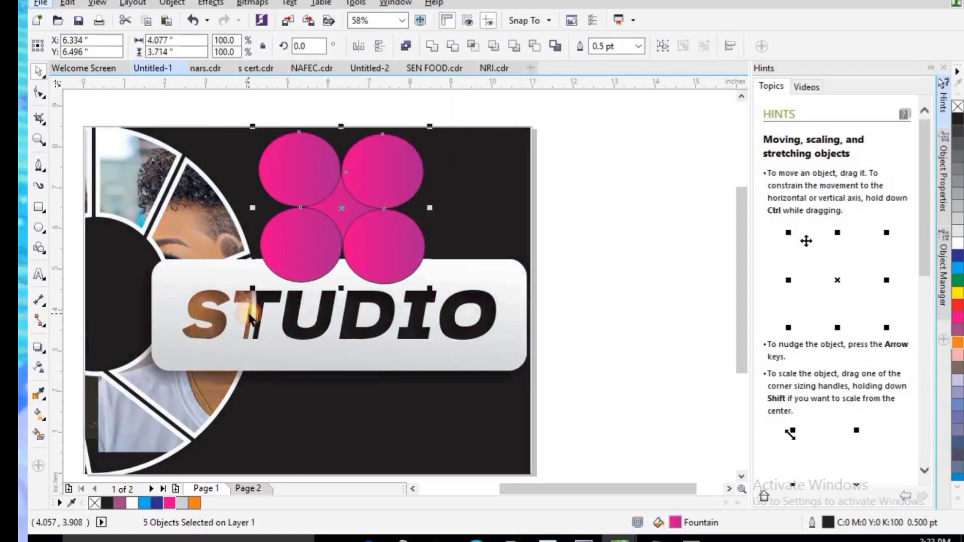
pyautogui.click(431, 47)
pyautogui.hotkey('ctrl', 'z')
pyautogui.click(431, 46)
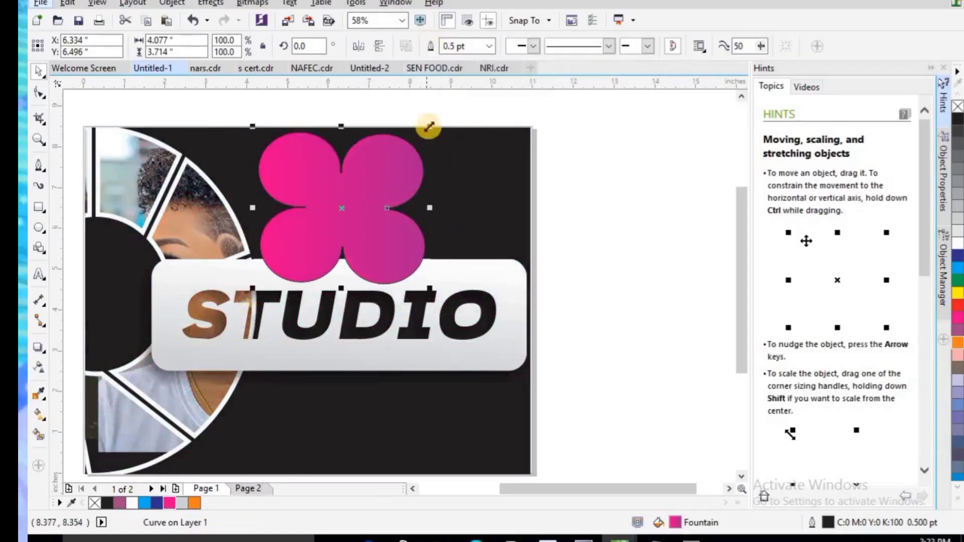
pyautogui.moveTo(429, 127); pyautogui.dragTo(379, 179)
pyautogui.moveTo(315, 259); pyautogui.dragTo(418, 200)
pyautogui.click(494, 149)
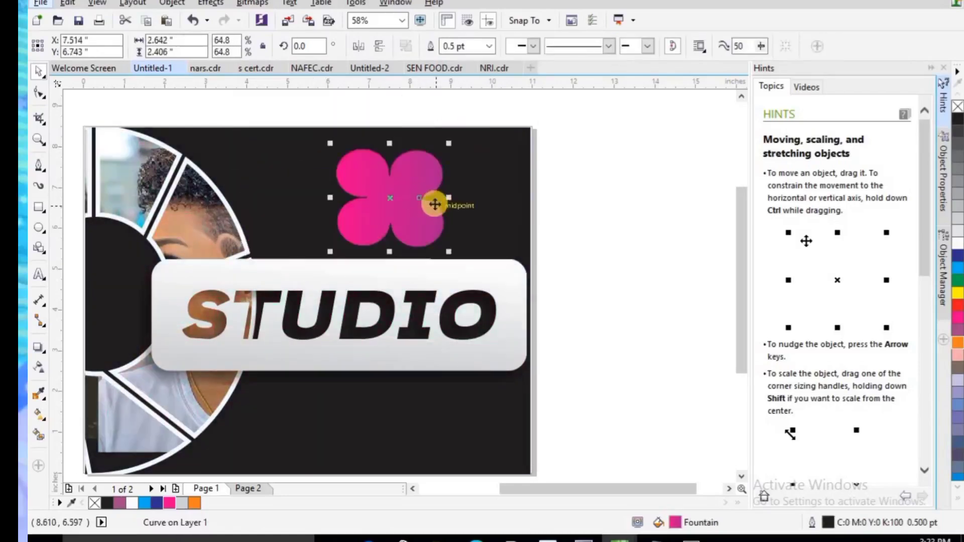
# Step: Undo the clover shape's move, scaling and weld
pyautogui.hotkey('ctrl', 'z')
pyautogui.hotkey('ctrl', 'z')
pyautogui.hotkey('ctrl', 'z')
pyautogui.hotkey('ctrl', 'z')
pyautogui.hotkey('ctrl', 'z')
# Step: Trim the centre ellipse with the four surrounding ellipses and delete those four to leave a four-pointed star
pyautogui.click(454, 46)
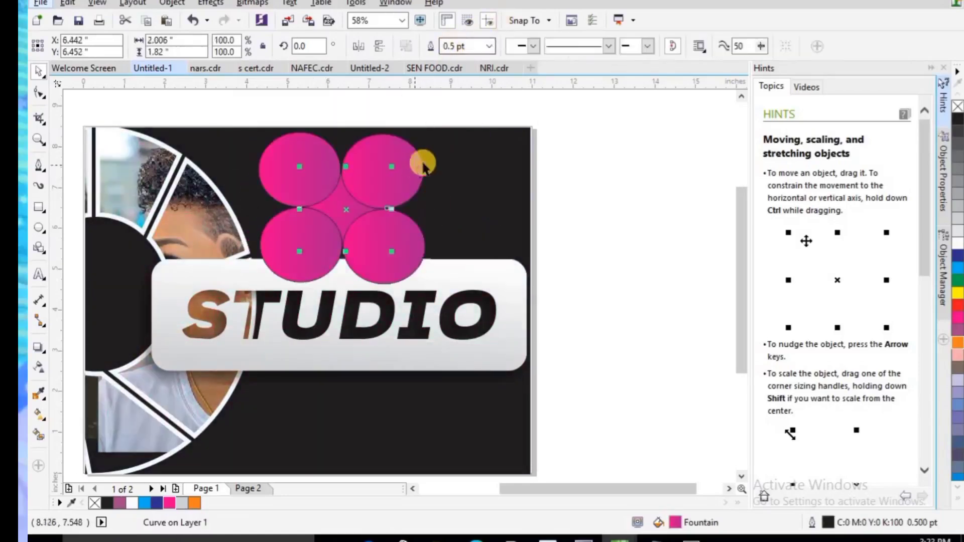
pyautogui.click(413, 162)
pyautogui.press('Delete')
pyautogui.click(392, 247)
pyautogui.press('Delete')
pyautogui.click(322, 241)
pyautogui.press('Delete')
pyautogui.click(310, 166)
pyautogui.press('Delete')
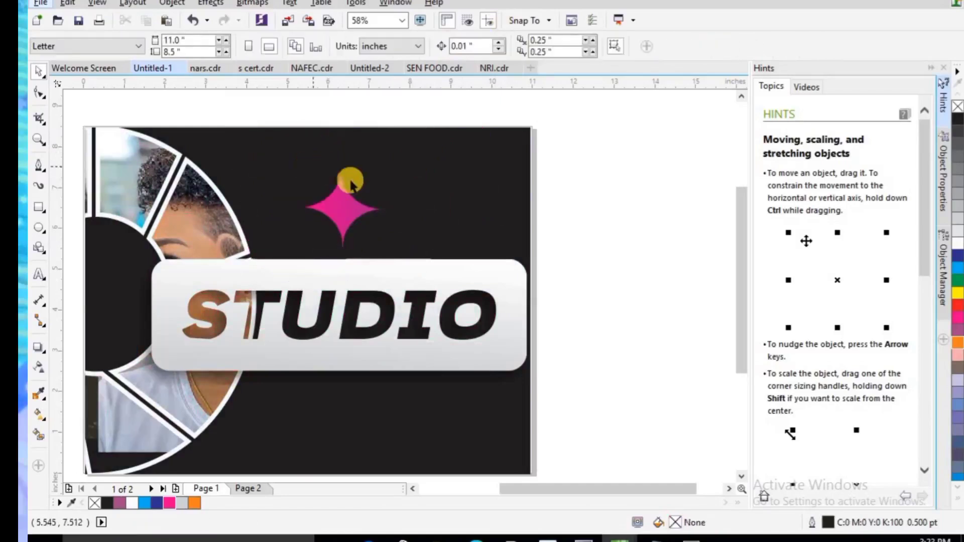
# Step: Make a smaller copy of the star at its lower right and remove the outline from both stars
pyautogui.click(351, 199)
pyautogui.moveTo(402, 156); pyautogui.dragTo(378, 178)
pyautogui.moveTo(356, 199); pyautogui.dragTo(374, 234)
pyautogui.moveTo(281, 118); pyautogui.dragTo(410, 250)
pyautogui.rightClick(94, 503)
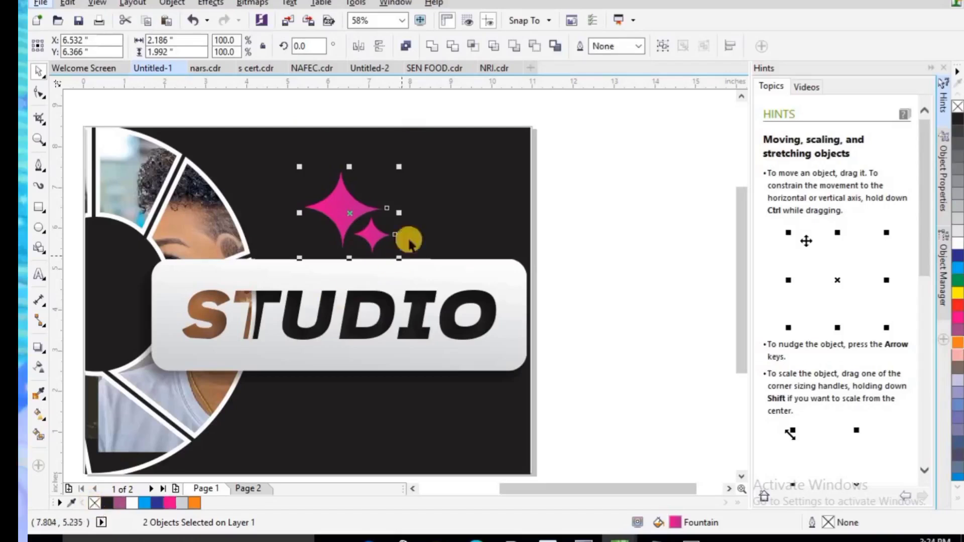
# Step: Reduce the two stars to about 1.684 by 1.534 inches and place them at about X 7.052, Y 6.621 inches
pyautogui.click(38, 140)
pyautogui.click(374, 216)
pyautogui.rightClick(502, 363)
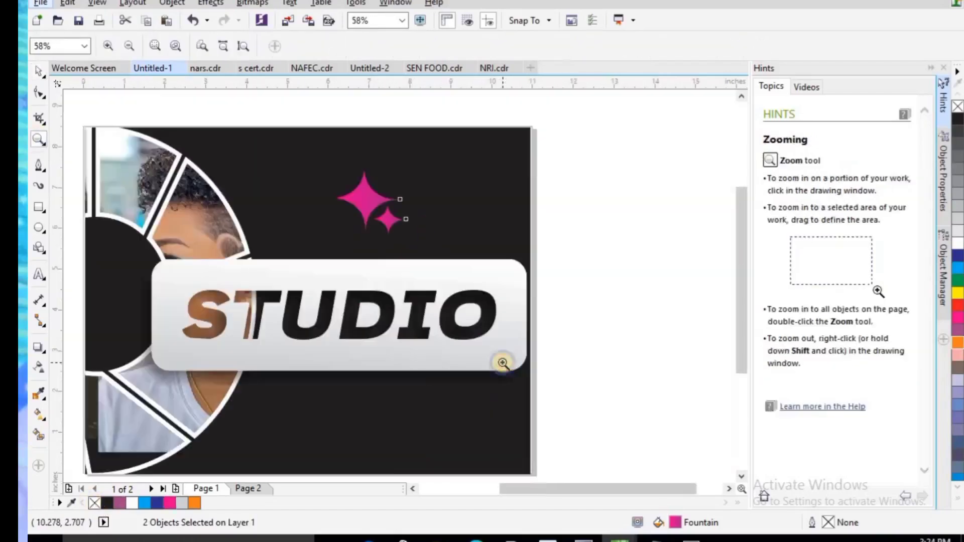
pyautogui.rightClick(154, 163)
pyautogui.click(38, 70)
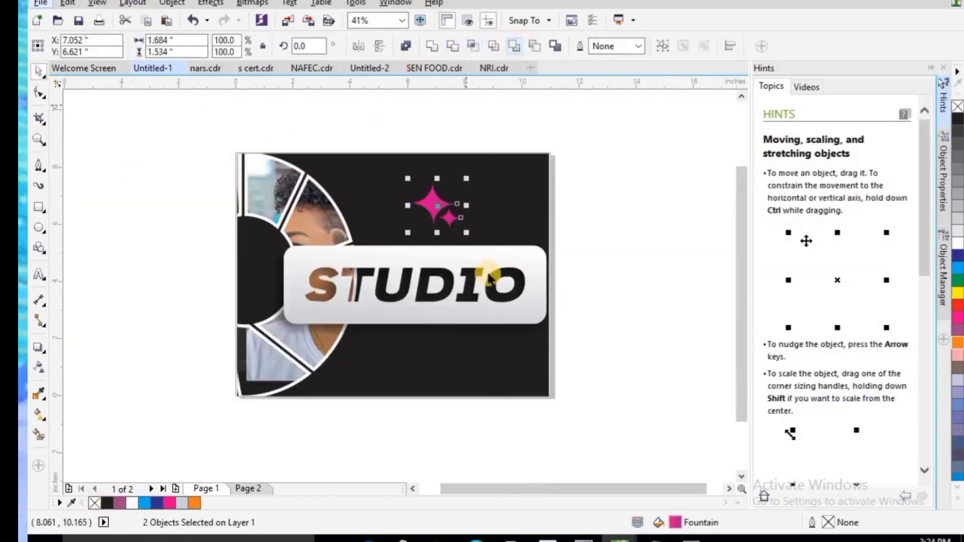